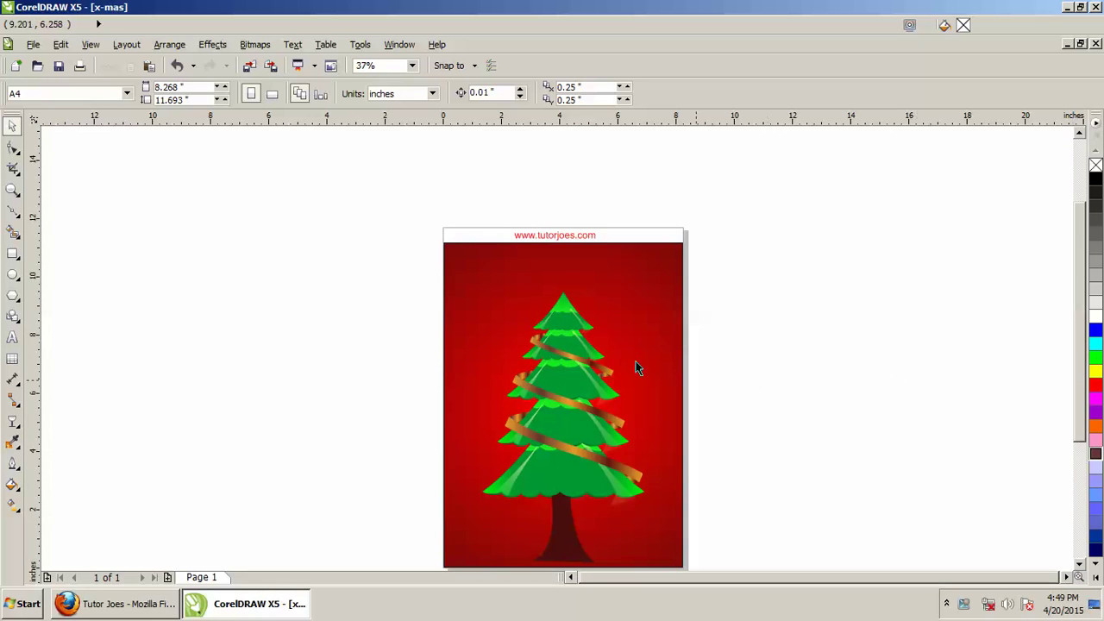
# Select the red gradient background rectangle and lock it in place
pyautogui.scroll(1, 549, 291)
pyautogui.scroll(1, 591, 324)
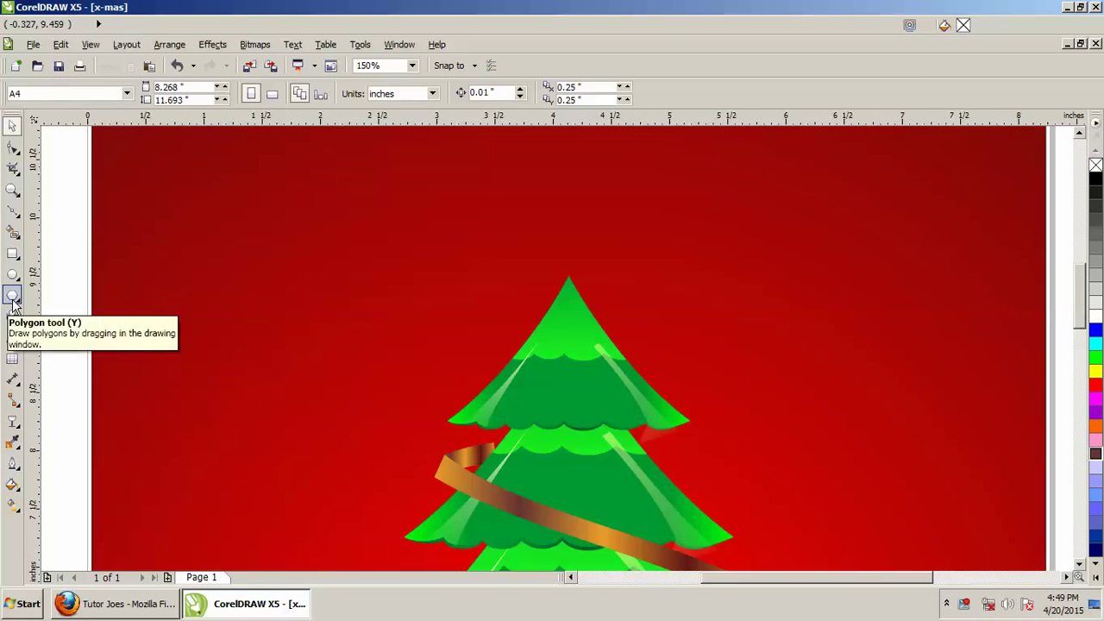
pyautogui.click(244, 288)
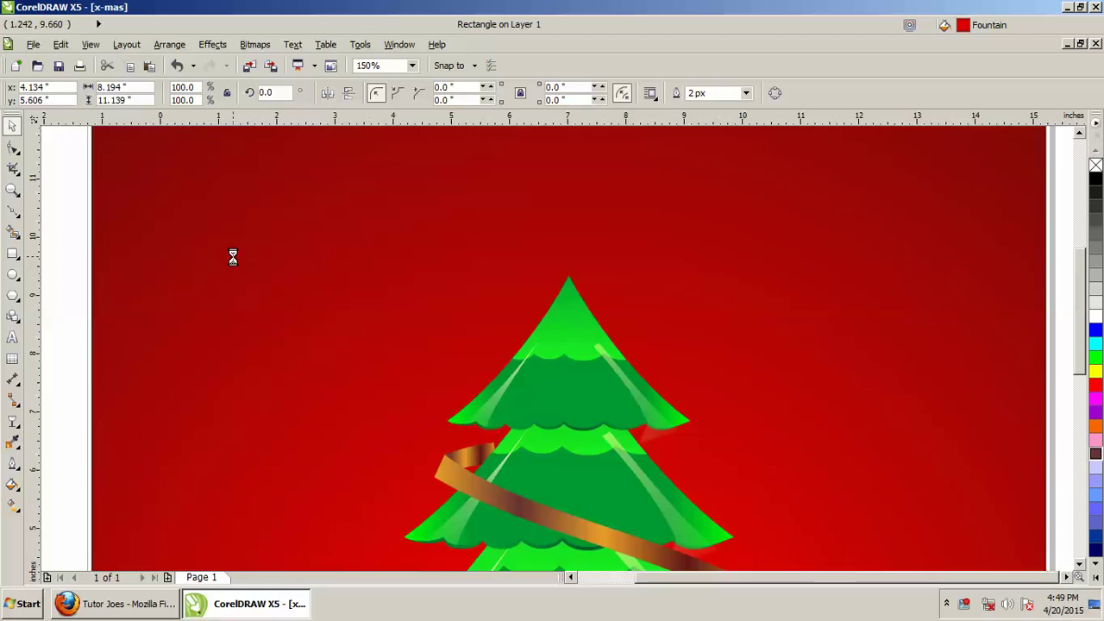
pyautogui.scroll(-1, 232, 257)
pyautogui.click(169, 44)
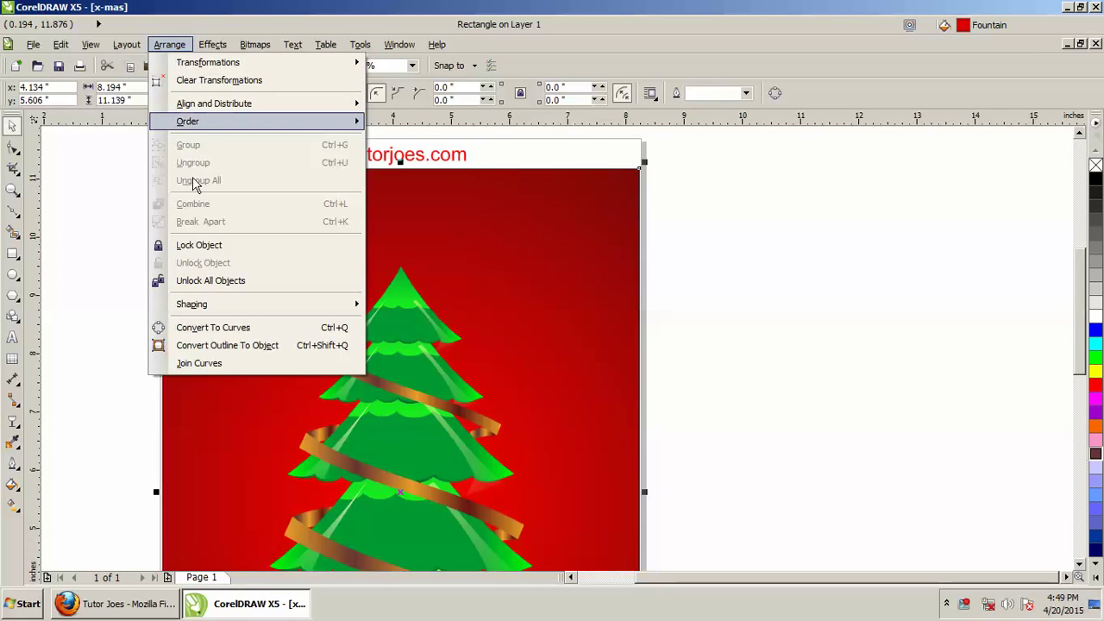
pyautogui.click(210, 246)
# Draw a five-pointed star about 1.33 by 1.27 inches on the red background, up and to the right of the treetop
pyautogui.scroll(2, 396, 269)
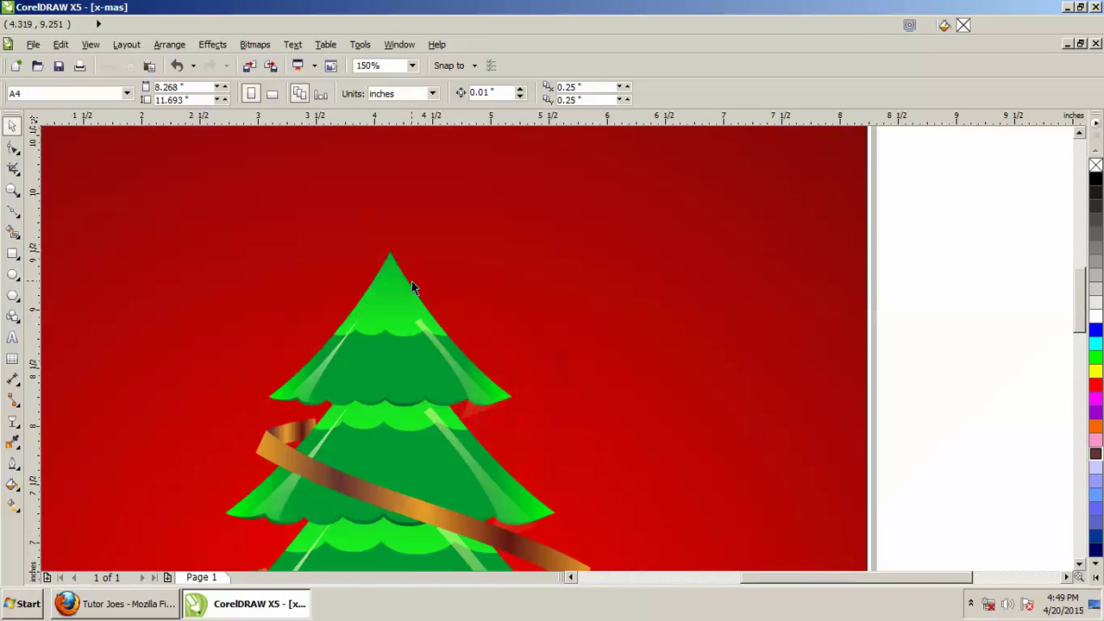
pyautogui.click(14, 295)
pyautogui.click(19, 301)
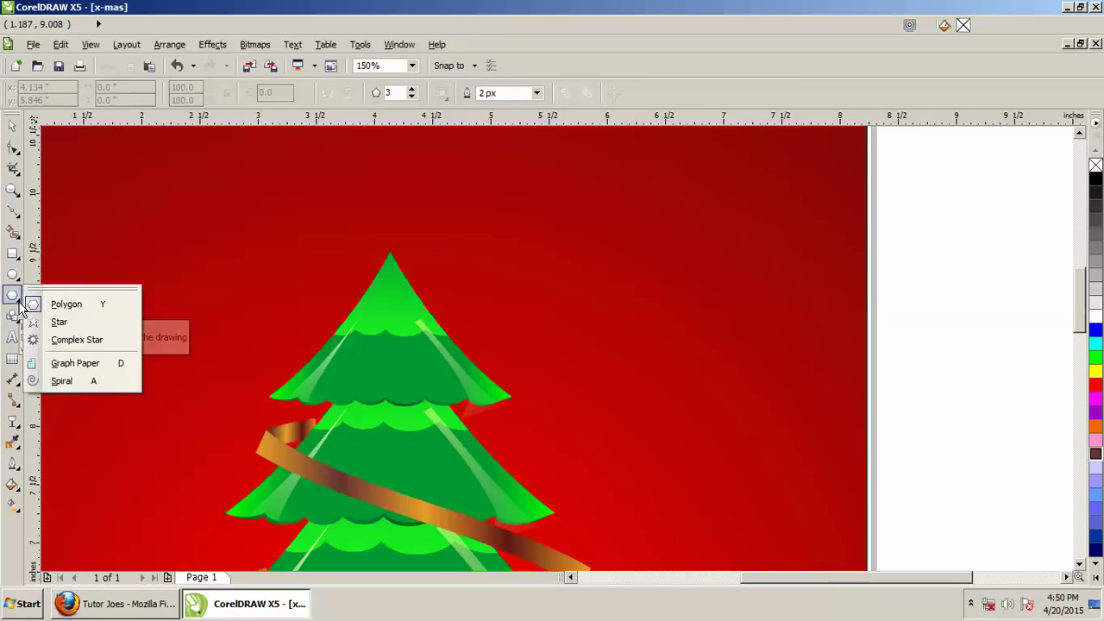
pyautogui.click(57, 323)
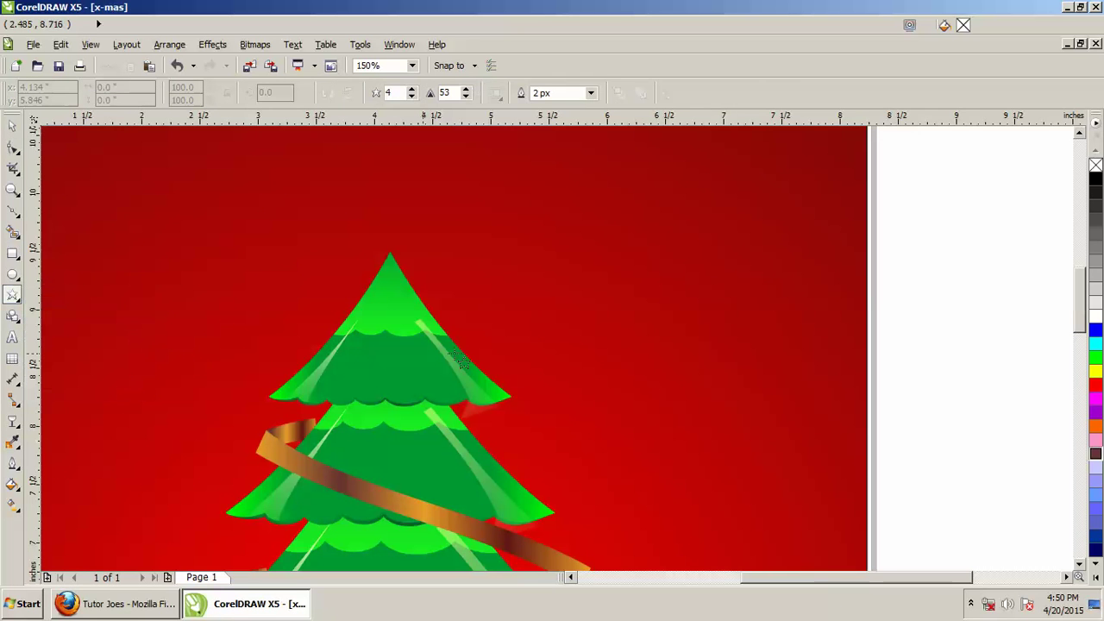
pyautogui.click(411, 89)
pyautogui.moveTo(521, 171); pyautogui.dragTo(686, 328)
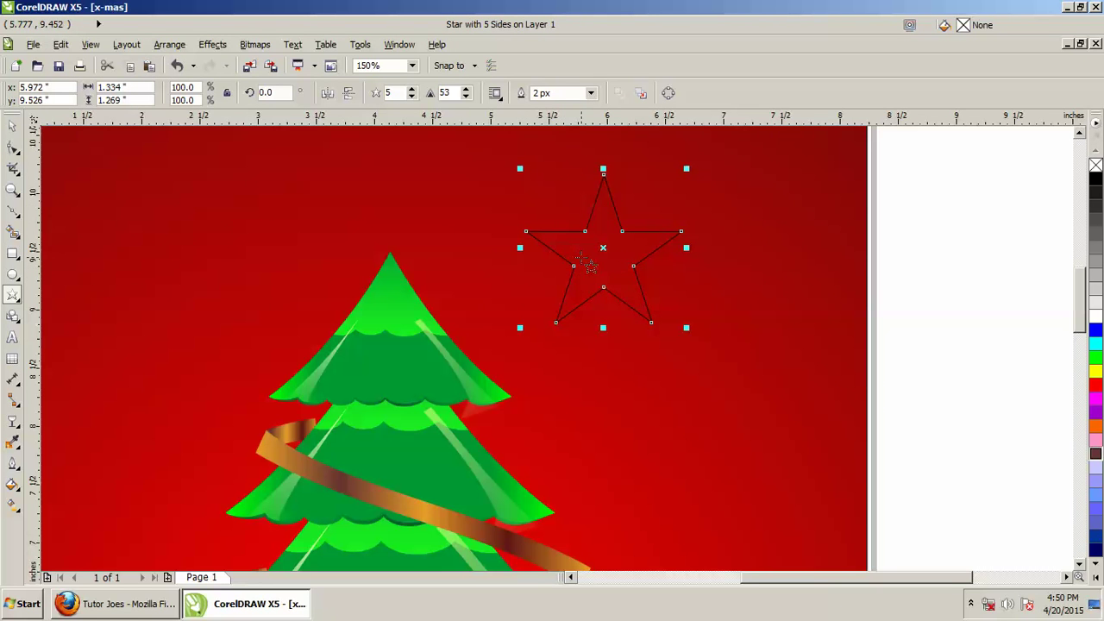
# Give the star a uniform orange-yellow fill, RGB 252, 181, 3 (#FCB503), and set its outline to None
pyautogui.click(12, 484)
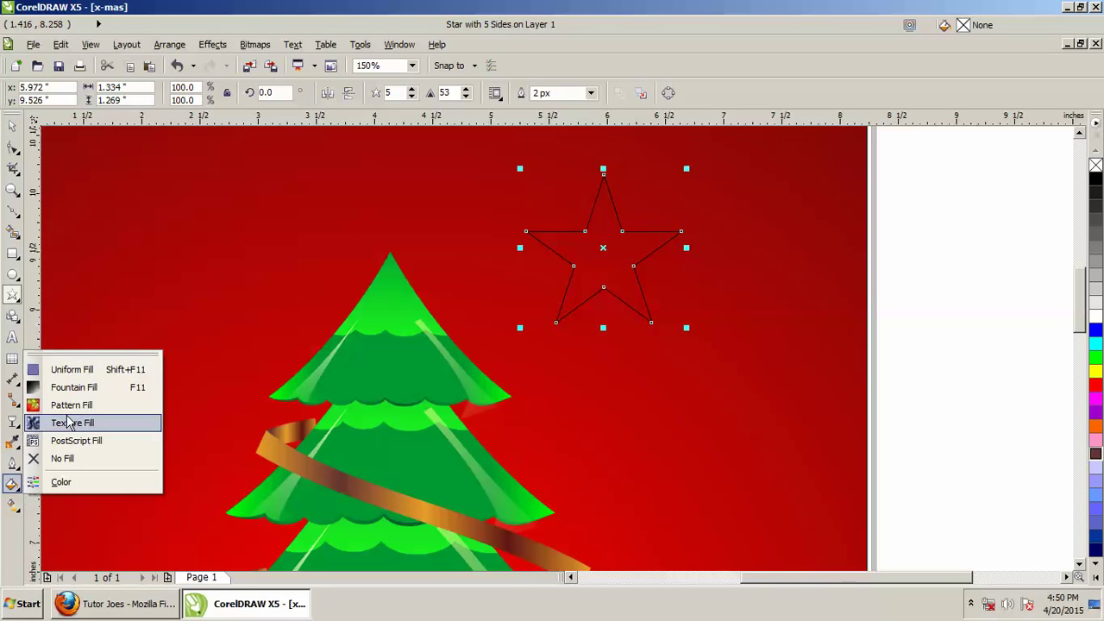
pyautogui.click(74, 369)
pyautogui.moveTo(768, 296); pyautogui.dragTo(777, 372)
pyautogui.moveTo(739, 245); pyautogui.dragTo(754, 209)
pyautogui.moveTo(776, 371); pyautogui.dragTo(771, 375)
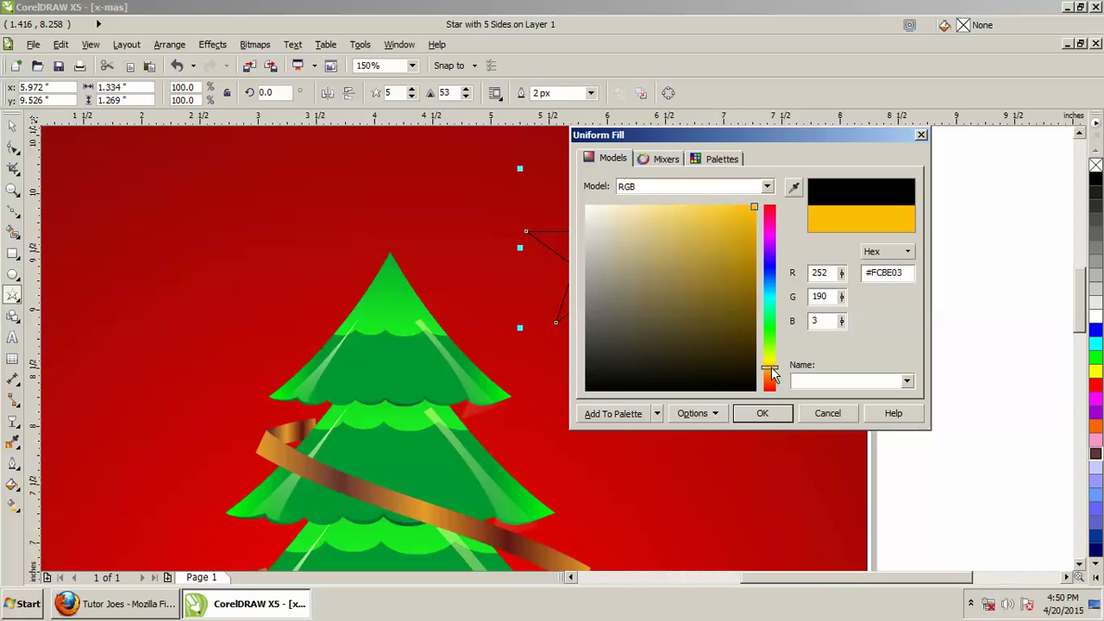
pyautogui.click(762, 413)
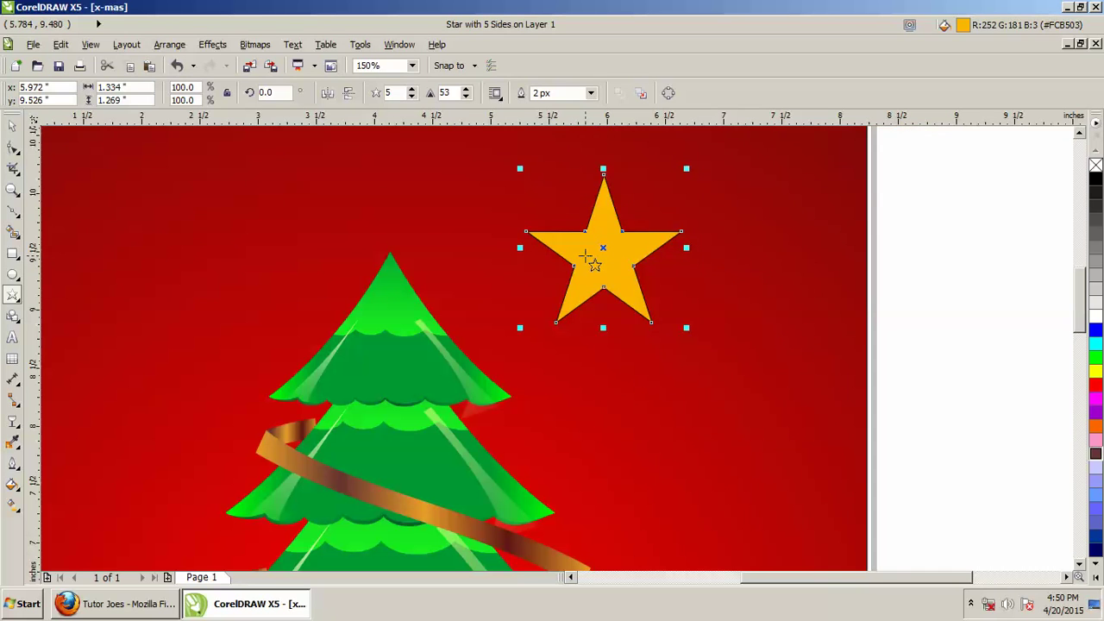
pyautogui.click(591, 93)
pyautogui.click(587, 111)
# Add a concentric copy of the orange star scaled to about 50% and fill it with white
pyautogui.press('F2')
pyautogui.click(627, 226)
pyautogui.click(12, 125)
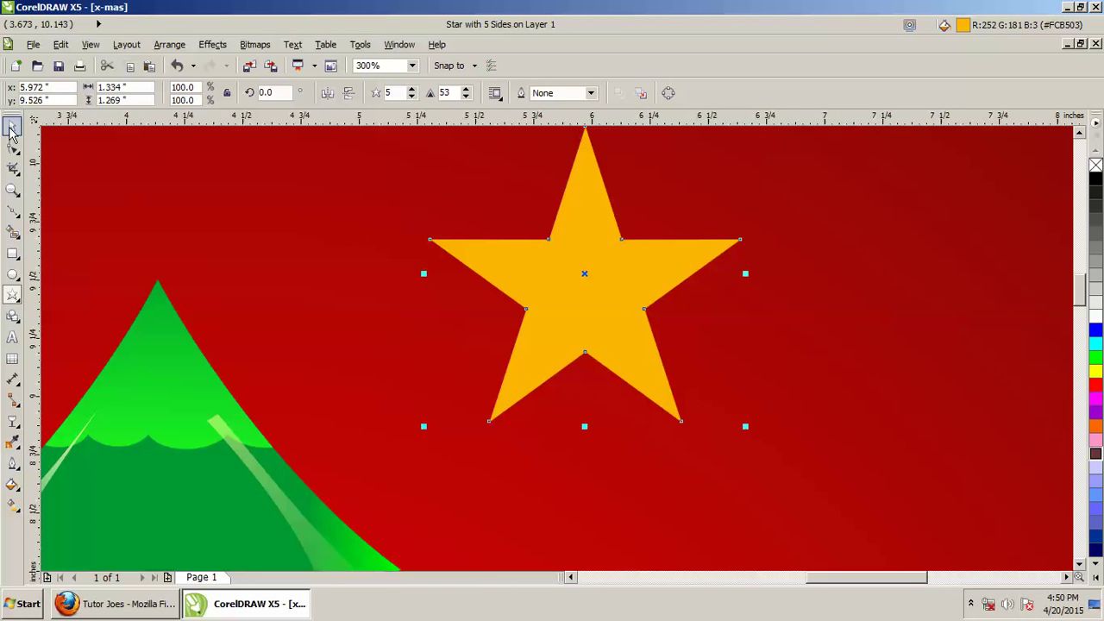
pyautogui.moveTo(554, 296); pyautogui.dragTo(544, 327)
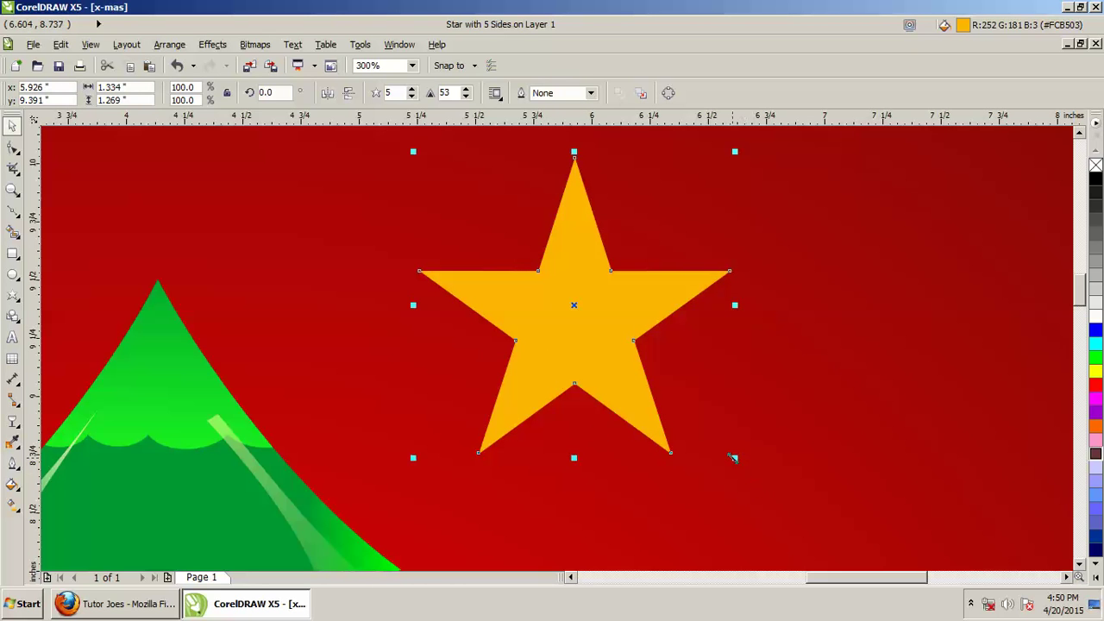
pyautogui.moveTo(732, 458); pyautogui.dragTo(653, 399)
pyautogui.click(1094, 317)
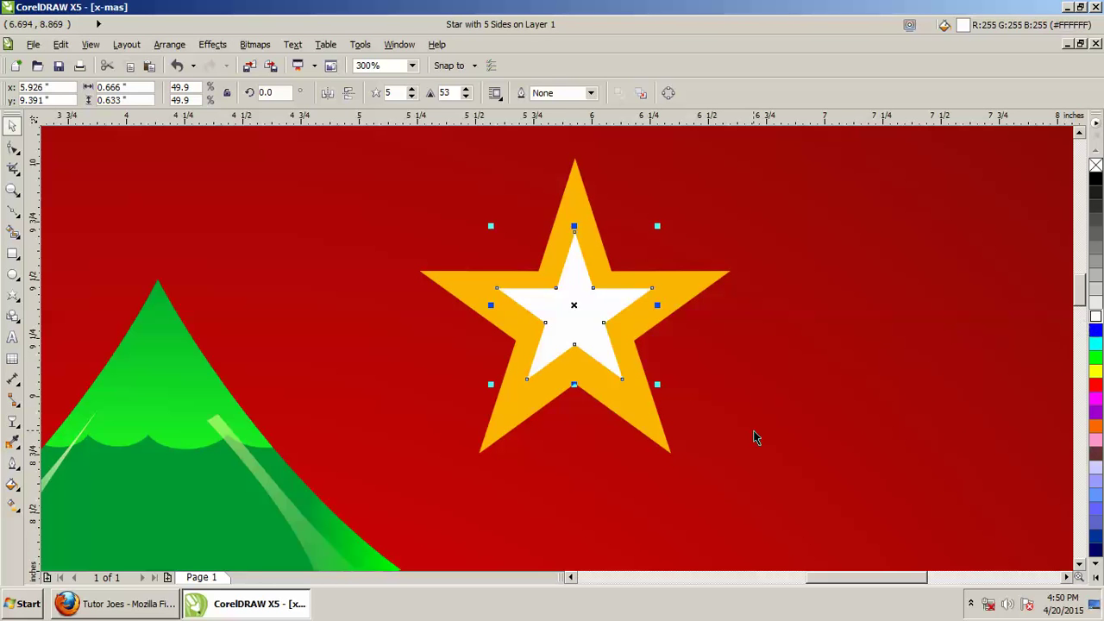
# Select both the orange star and the white inner star and group them
pyautogui.click(747, 492)
pyautogui.moveTo(364, 183); pyautogui.dragTo(366, 146)
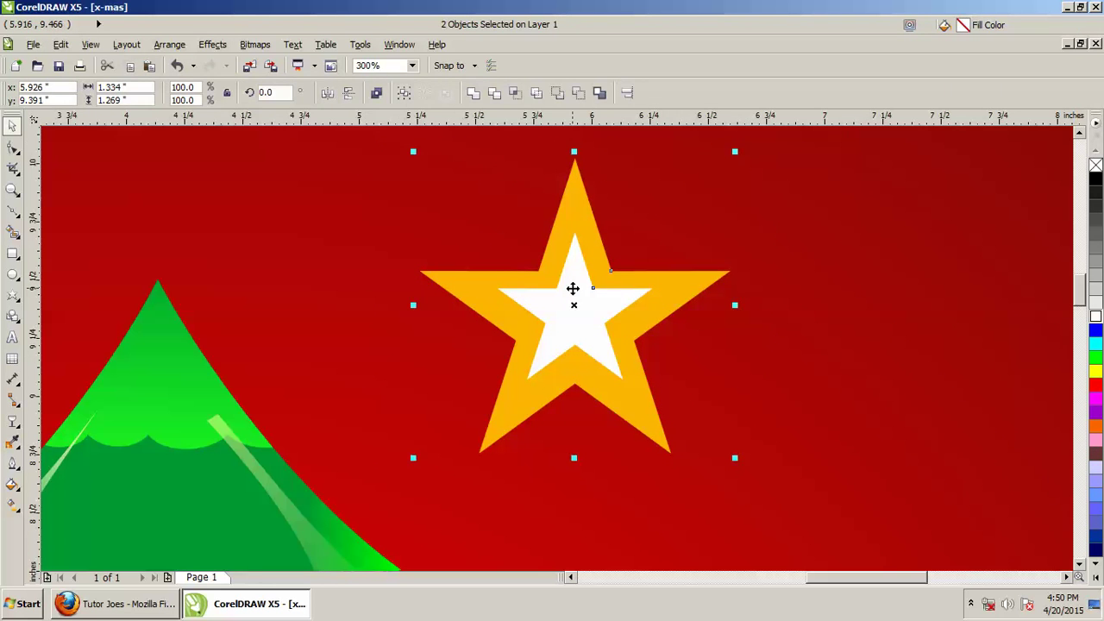
pyautogui.click(169, 44)
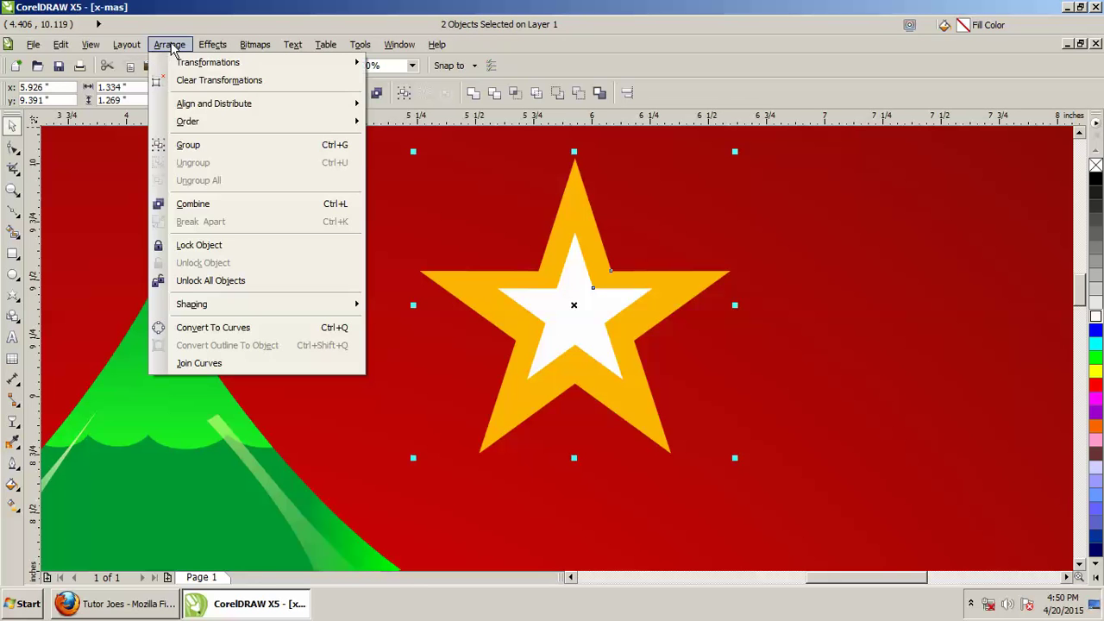
pyautogui.click(208, 151)
# Move the grouped star onto the tip of the Christmas tree, centred over the treetop
pyautogui.moveTo(576, 303); pyautogui.dragTo(156, 273)
pyautogui.moveTo(161, 347); pyautogui.dragTo(162, 327)
pyautogui.click(334, 335)
# Draw a four-pointed star about 1.24 inches wide and high to the right of the treetop star
pyautogui.scroll(-3, 333, 332)
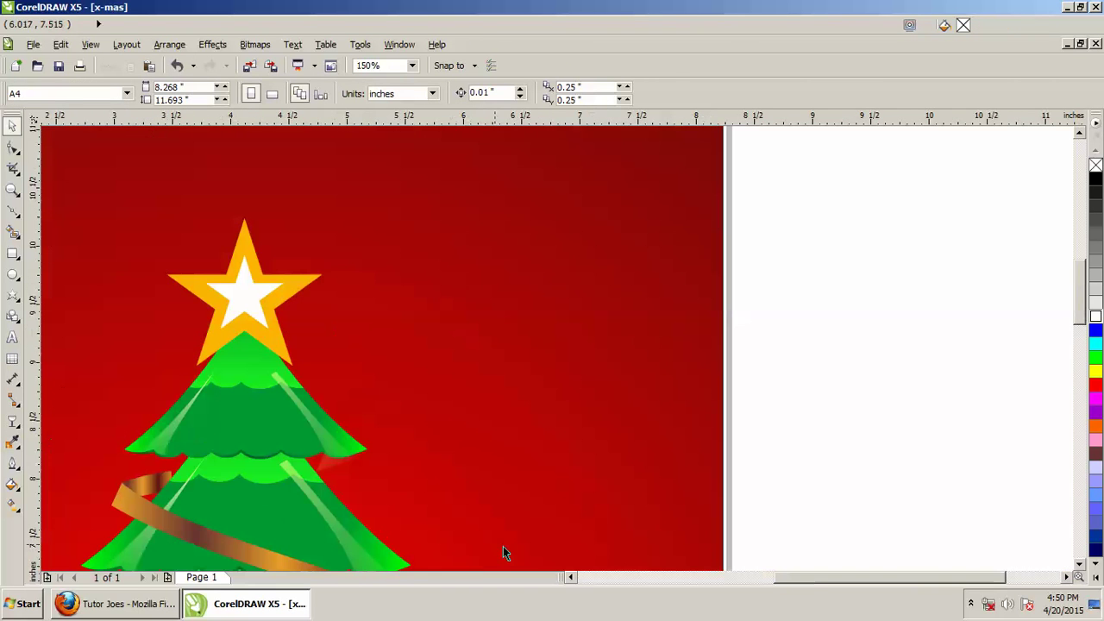
pyautogui.moveTo(792, 585); pyautogui.dragTo(750, 587)
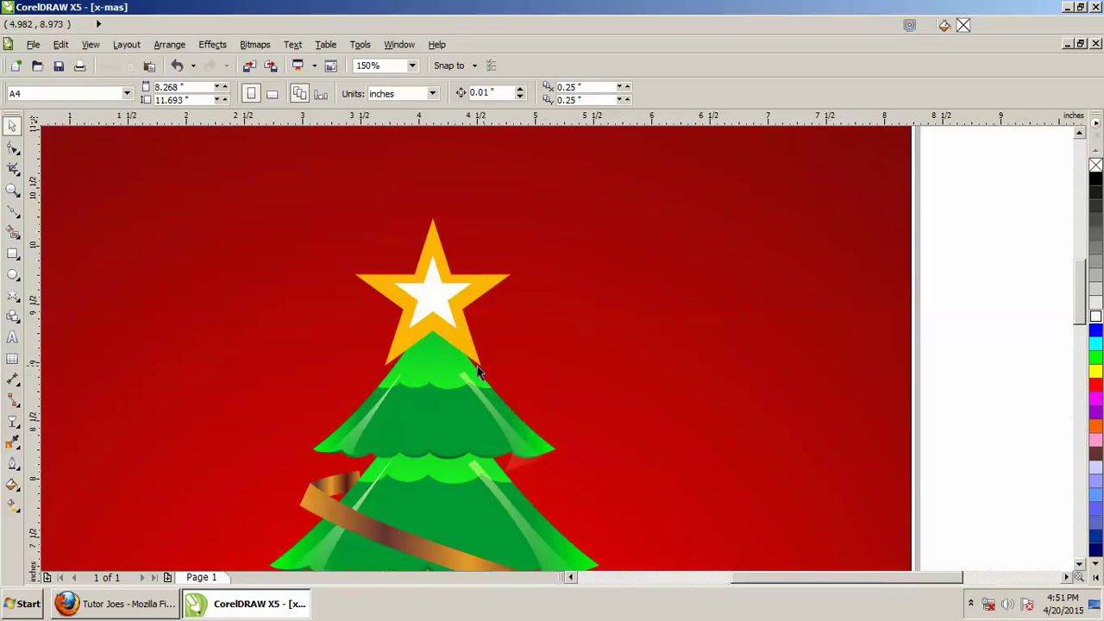
pyautogui.scroll(3, 432, 297)
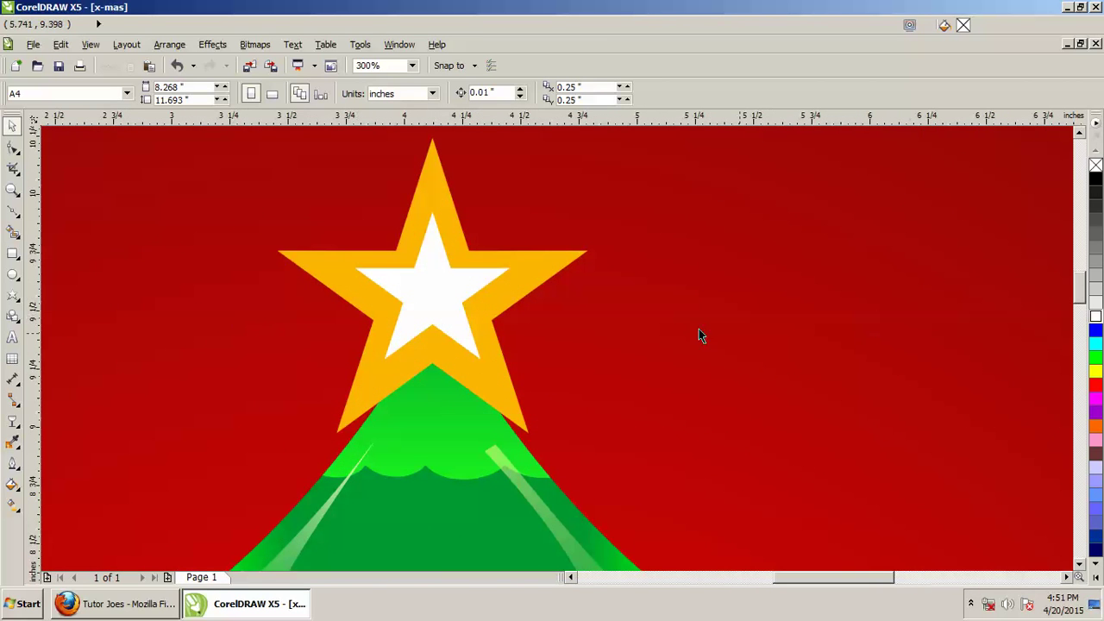
pyautogui.click(12, 295)
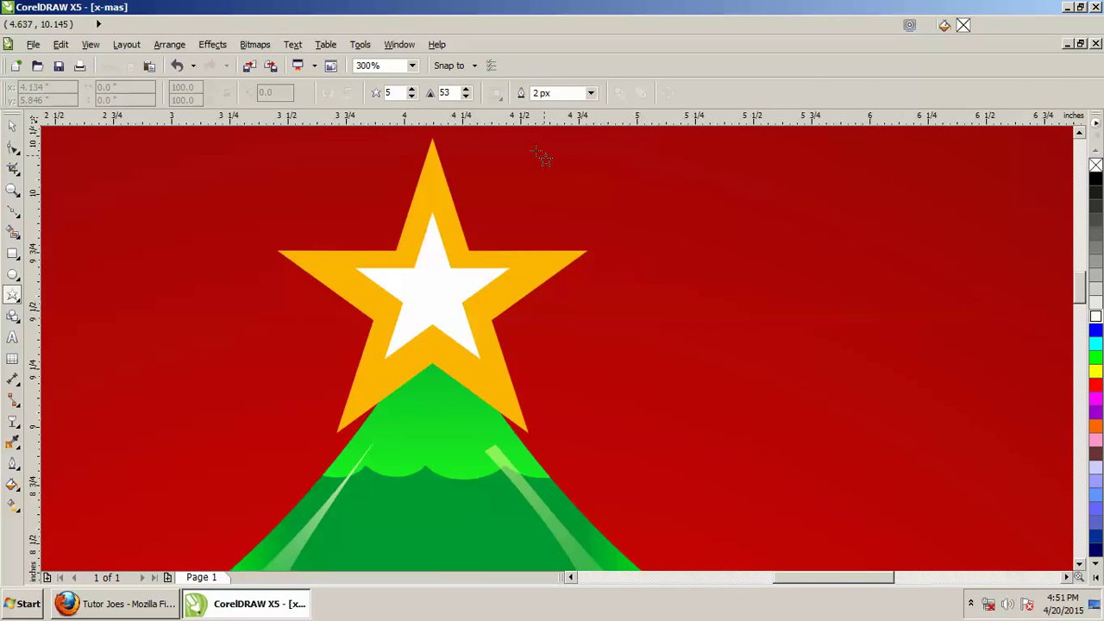
pyautogui.click(412, 97)
pyautogui.moveTo(716, 246); pyautogui.dragTo(924, 518)
pyautogui.click(12, 125)
pyautogui.moveTo(852, 388); pyautogui.dragTo(789, 350)
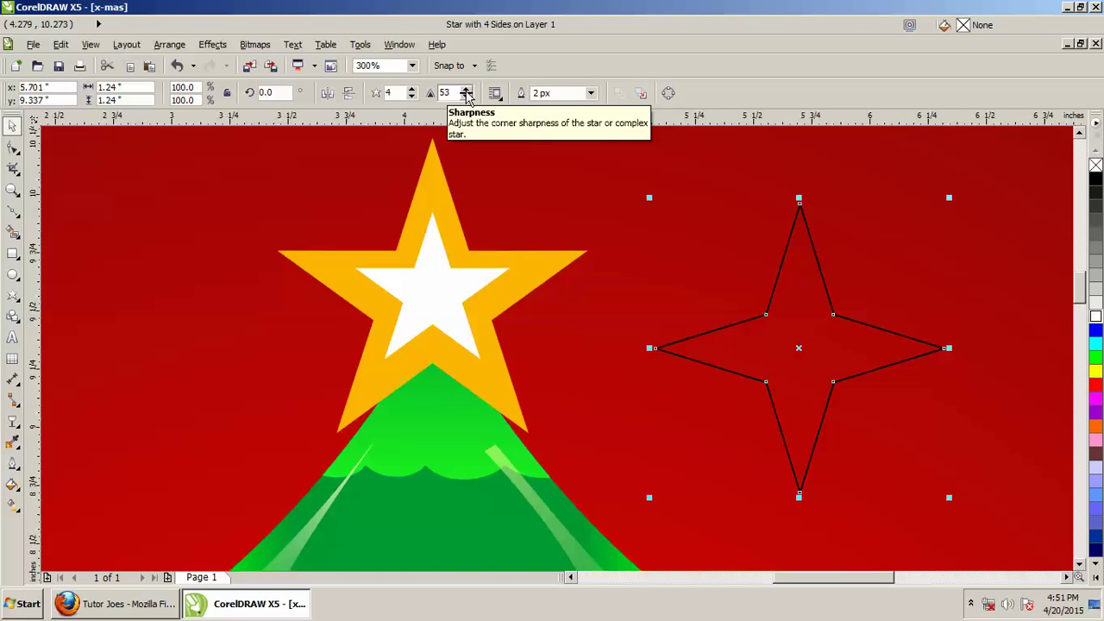
# Set the four-pointed star's sharpness to 98 and make both its fill and outline white
pyautogui.doubleClick(449, 92)
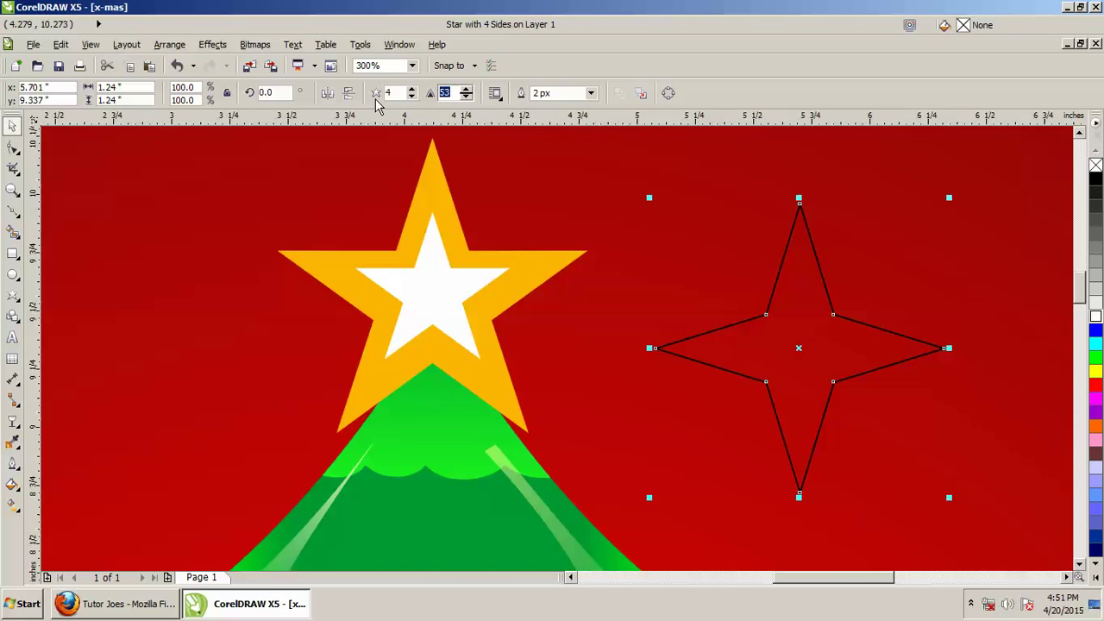
pyautogui.press('Return')
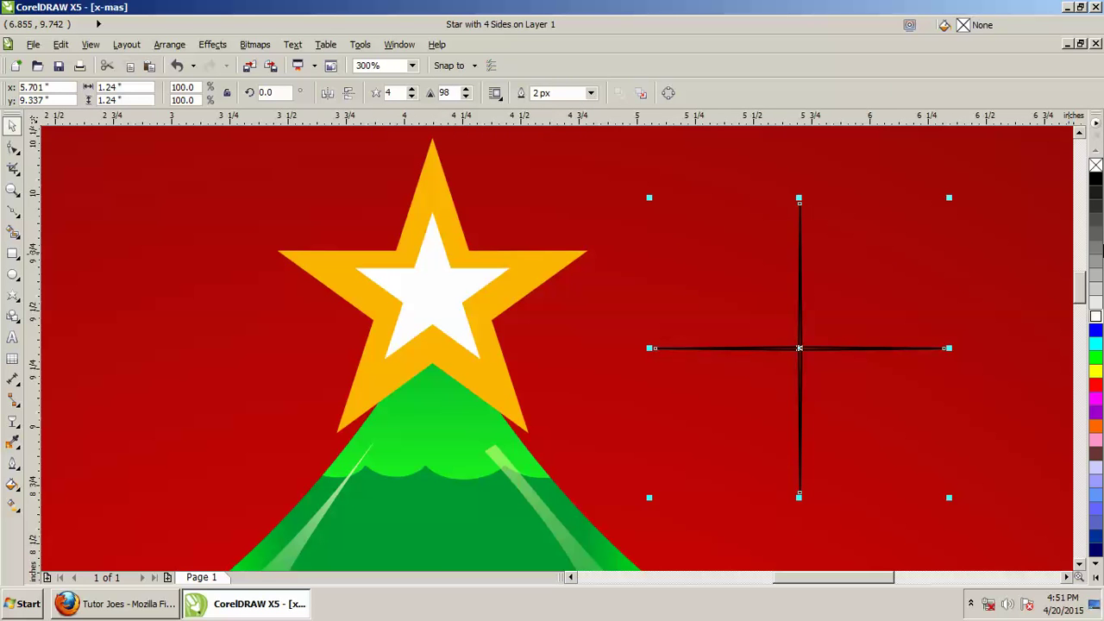
pyautogui.click(1097, 317)
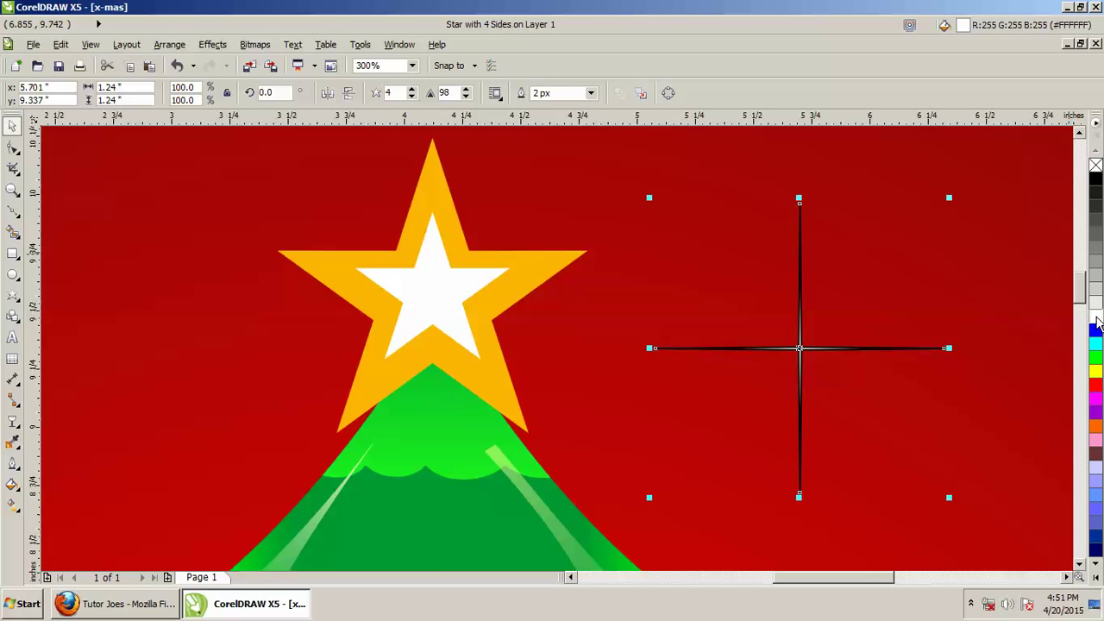
pyautogui.rightClick(1097, 319)
pyautogui.click(12, 147)
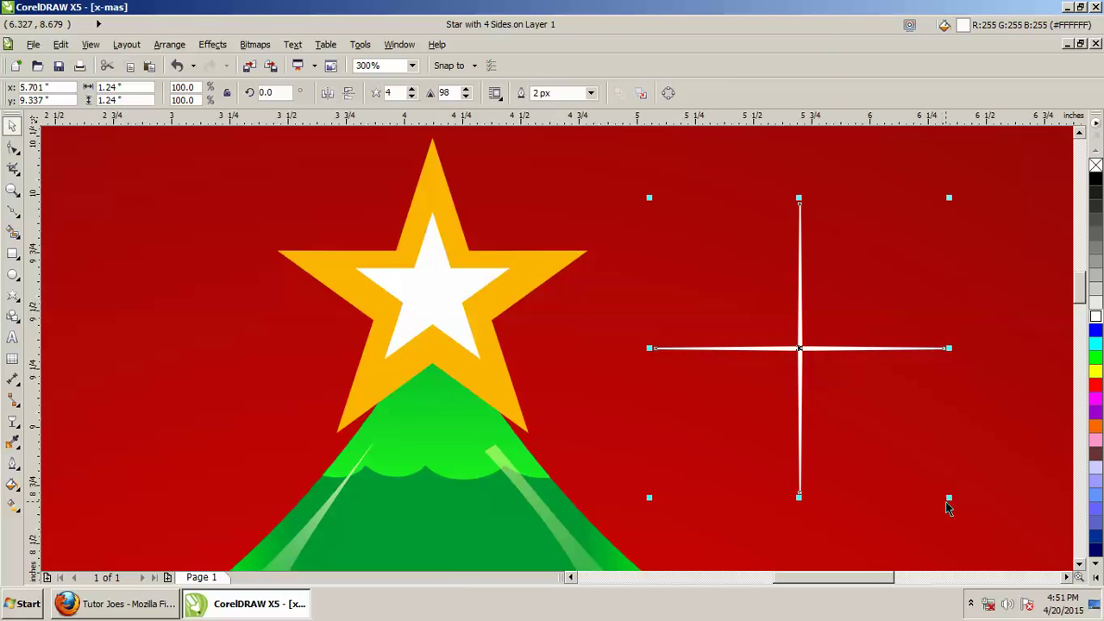
# Enlarge the white sparkle to about 1.71 inches and add a concentric copy rotated to 317° and shrunk to about 0.95 inches
pyautogui.moveTo(948, 498); pyautogui.dragTo(1008, 551)
pyautogui.moveTo(801, 349); pyautogui.dragTo(787, 346)
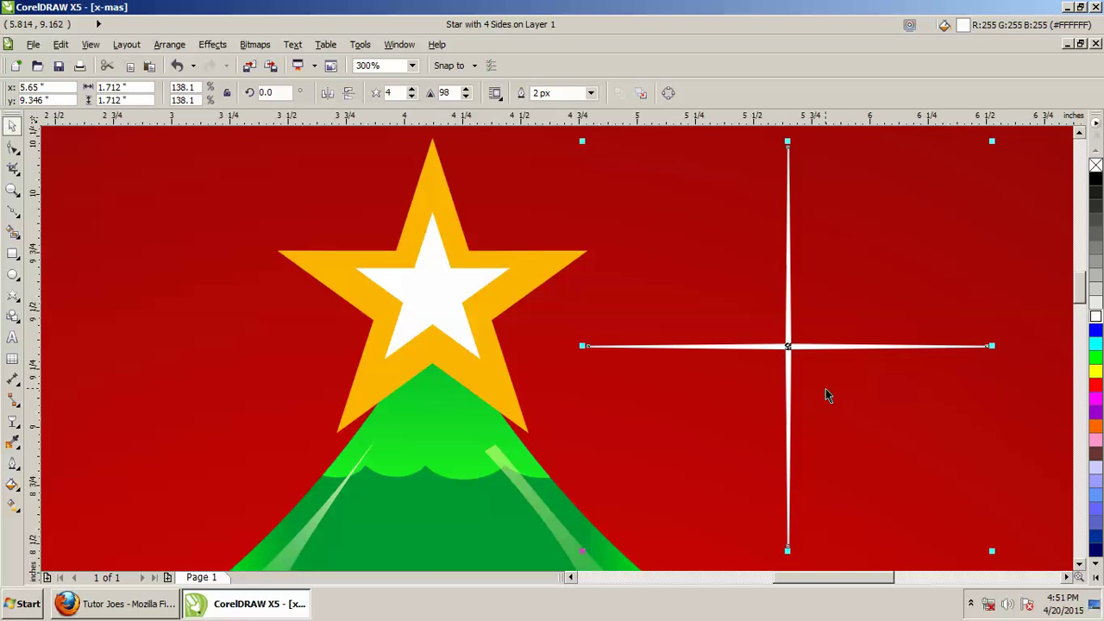
pyautogui.click(788, 347)
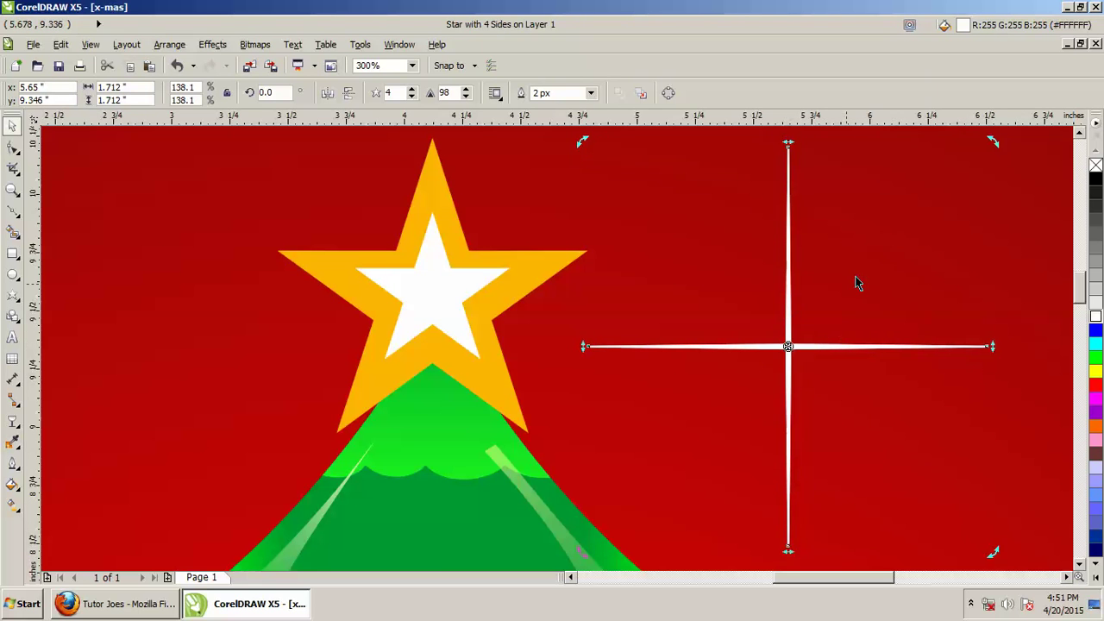
pyautogui.moveTo(993, 140); pyautogui.dragTo(1005, 336)
pyautogui.click(623, 333)
pyautogui.moveTo(794, 503); pyautogui.dragTo(765, 461)
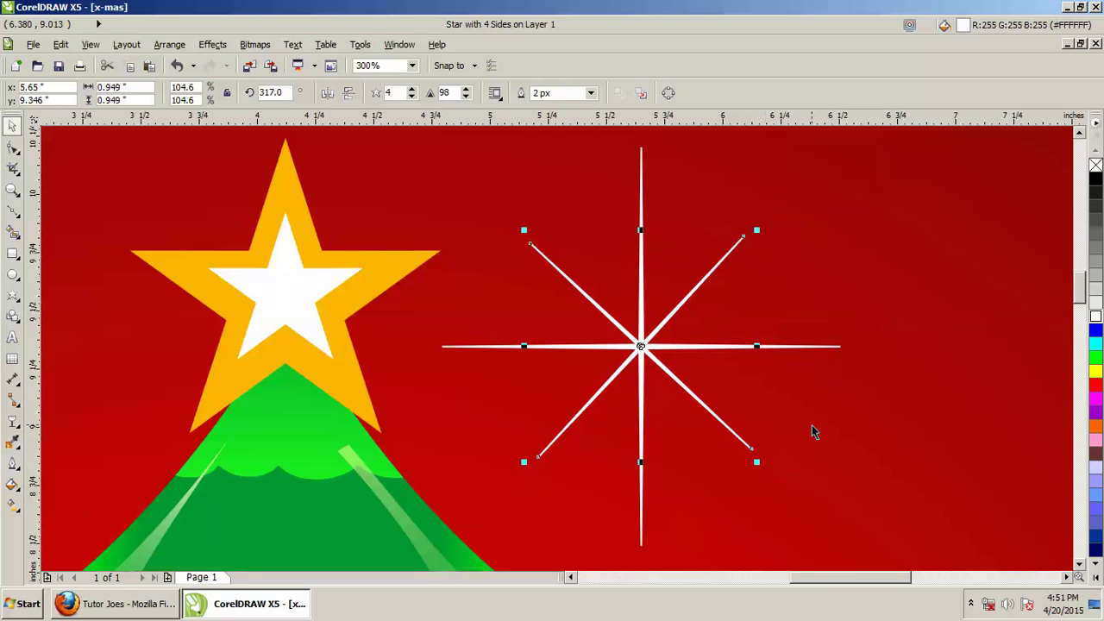
# Group the two white sparkle shapes and move the group over the centre of the treetop star
pyautogui.press('Escape')
pyautogui.scroll(-2, 833, 477)
pyautogui.moveTo(887, 537); pyautogui.dragTo(634, 268)
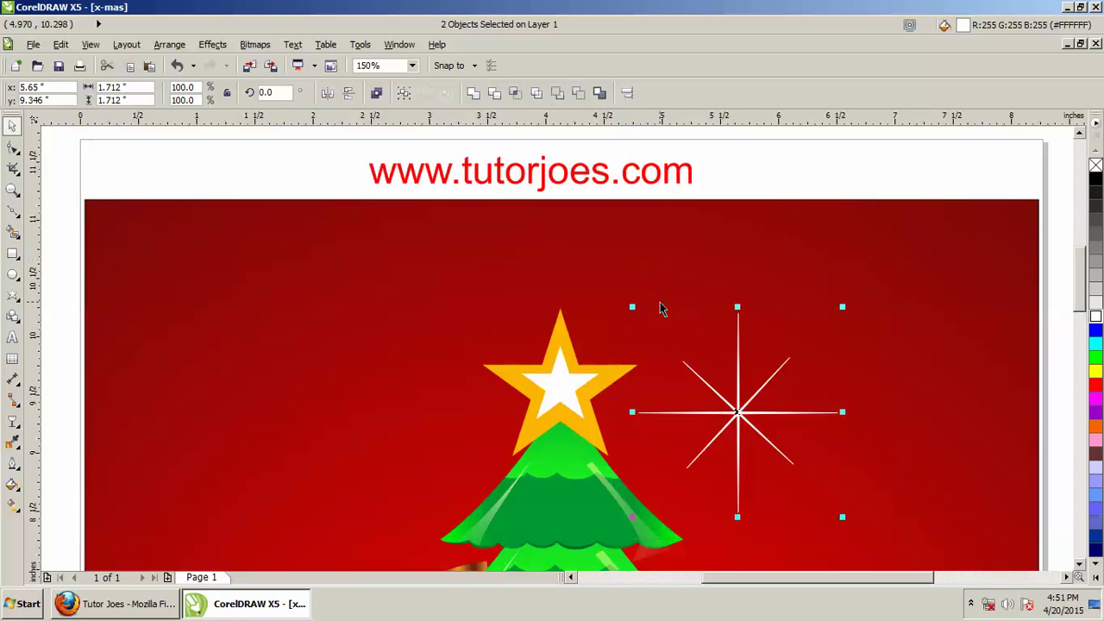
pyautogui.hotkey('ctrl', 'g')
pyautogui.moveTo(737, 412); pyautogui.dragTo(579, 402)
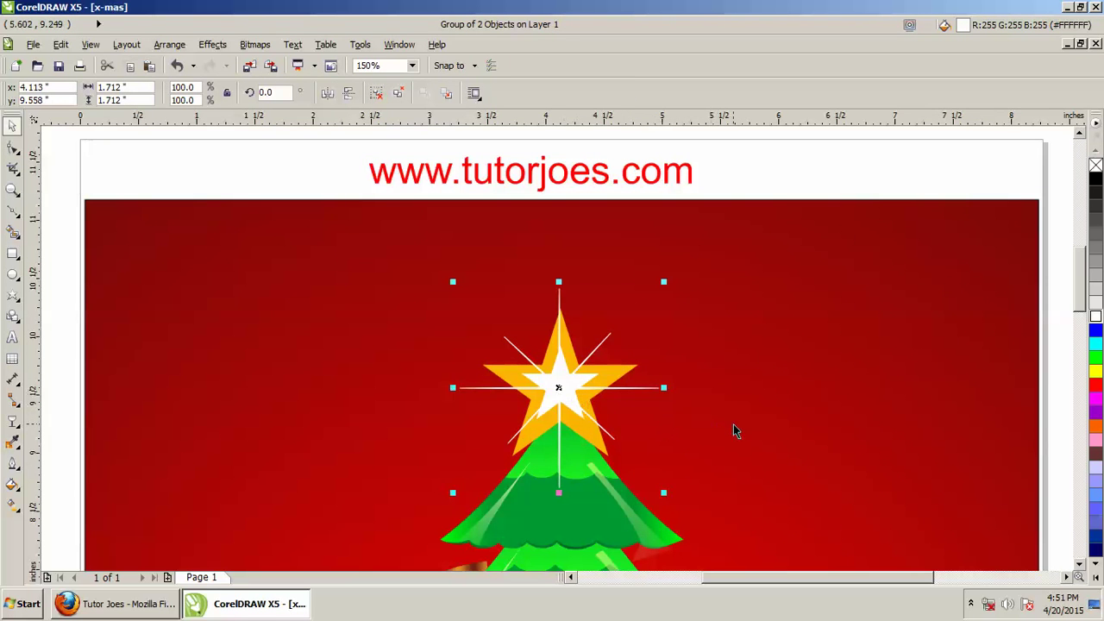
pyautogui.press('Escape')
# Enlarge the sparkle group about its centre so its rays reach well beyond the treetop star
pyautogui.scroll(-1, 670, 437)
pyautogui.scroll(1, 623, 431)
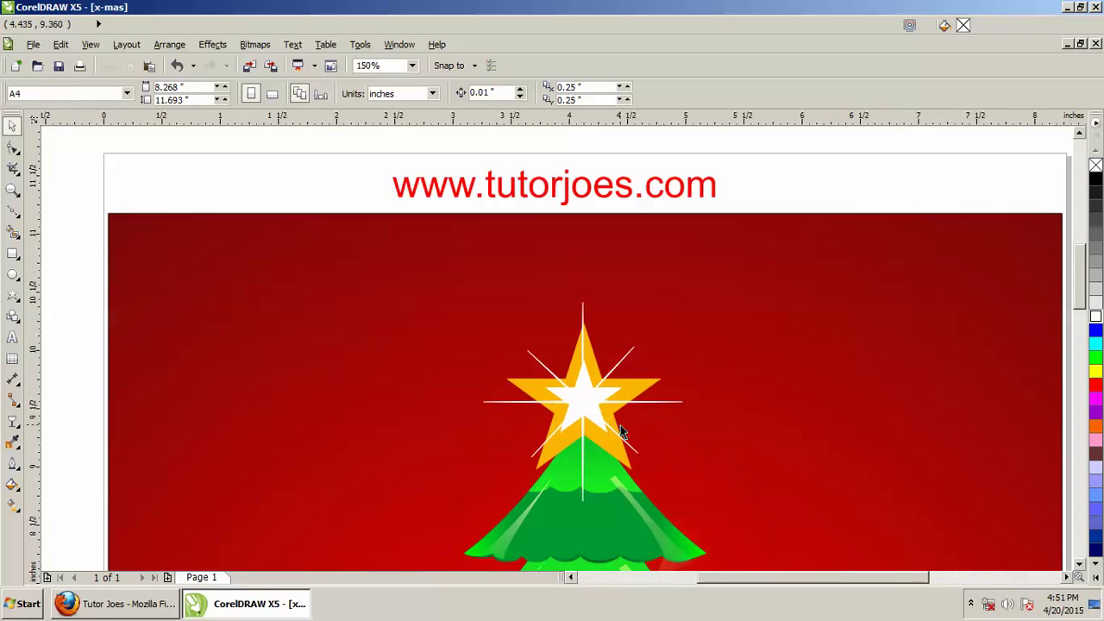
pyautogui.click(583, 404)
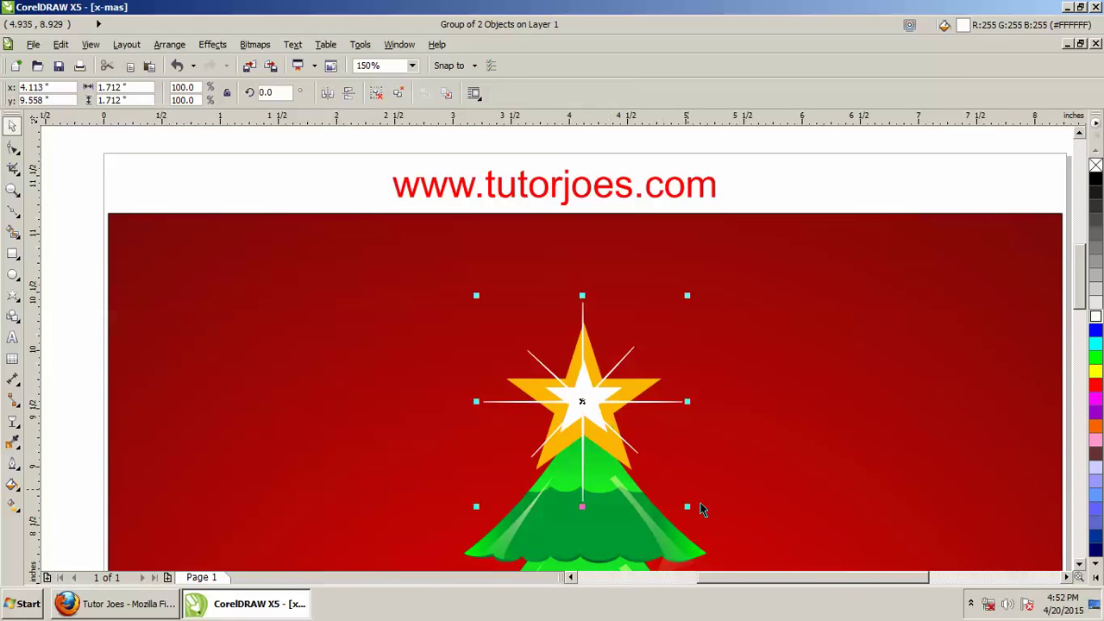
pyautogui.moveTo(688, 507); pyautogui.dragTo(744, 503)
pyautogui.press('Escape')
pyautogui.scroll(-2, 744, 480)
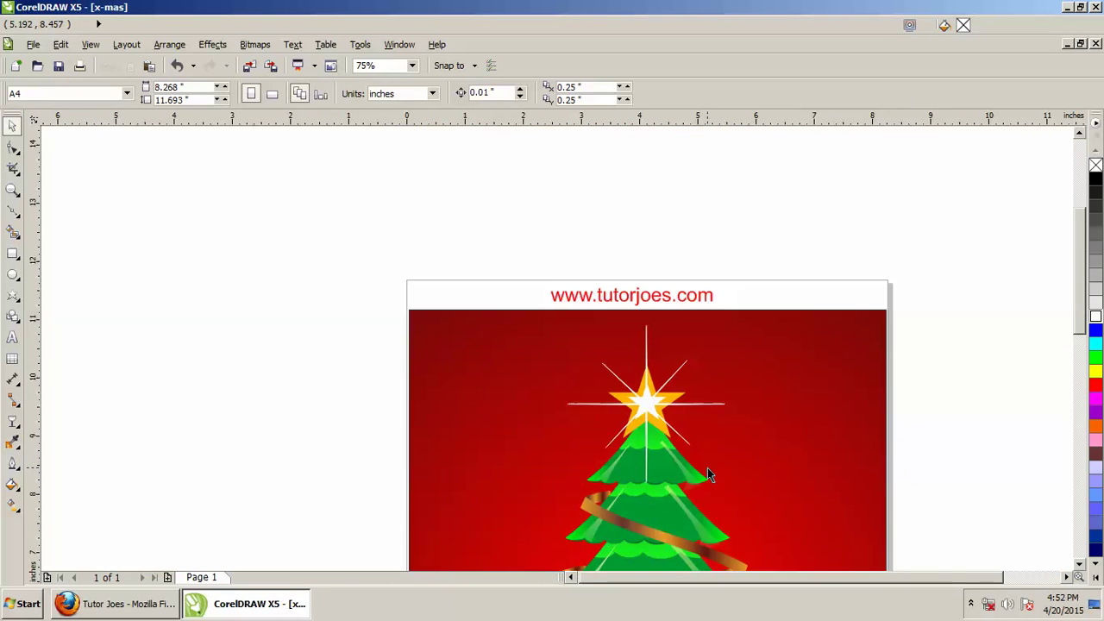
# Shrink the grouped orange and white star slightly about its centre beneath the sparkle
pyautogui.scroll(-1, 1079, 342)
pyautogui.scroll(-1, 1079, 341)
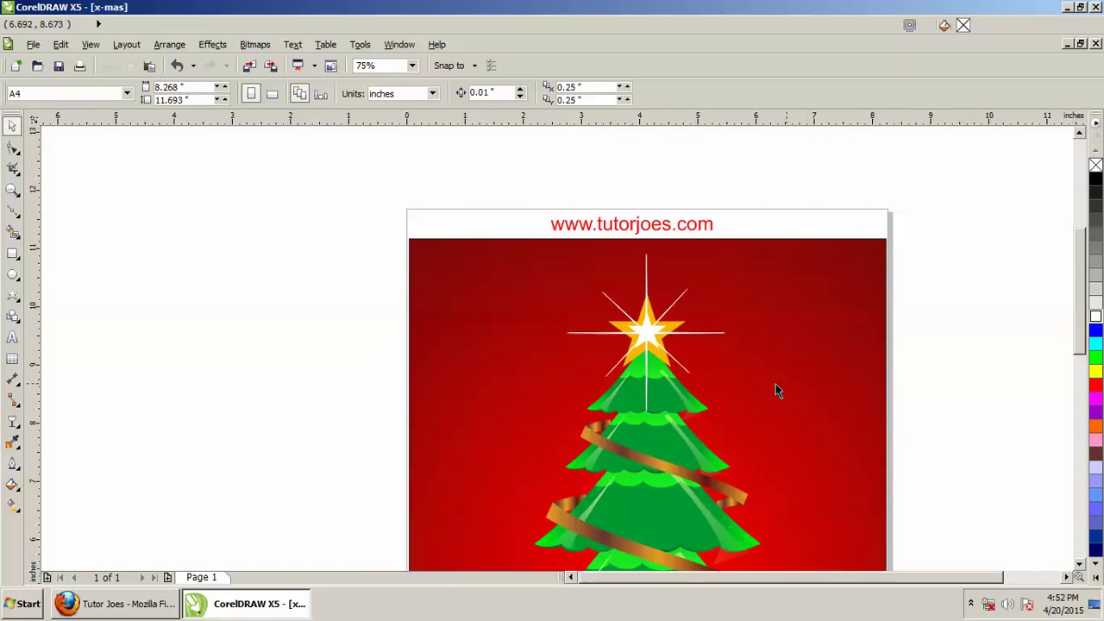
pyautogui.click(662, 357)
pyautogui.moveTo(690, 371); pyautogui.dragTo(683, 365)
pyautogui.press('Escape')
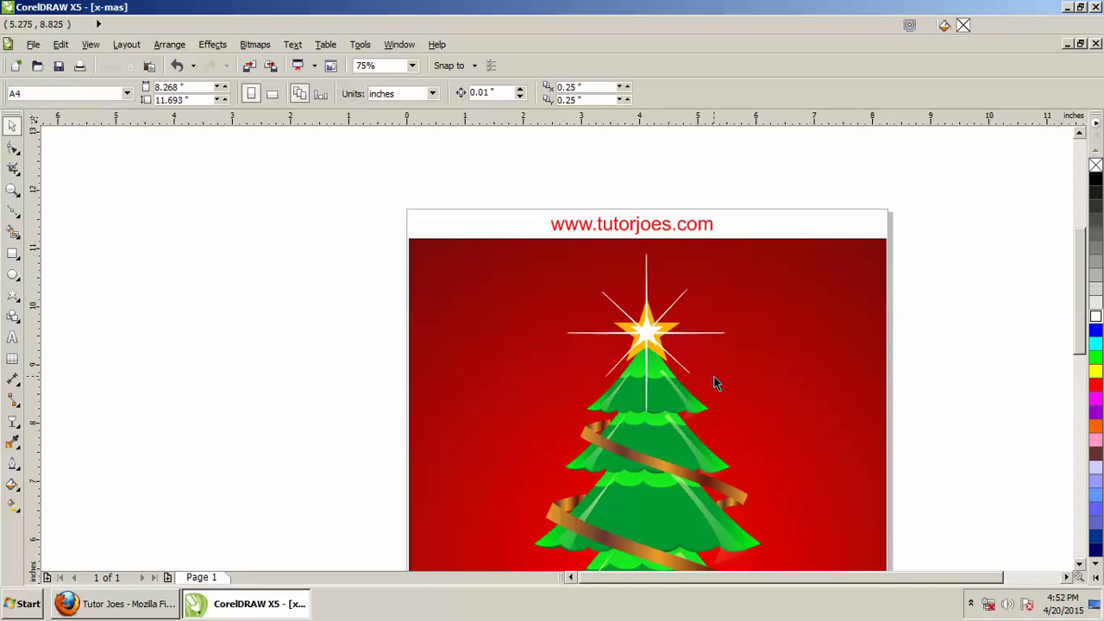
pyautogui.scroll(2, 665, 363)
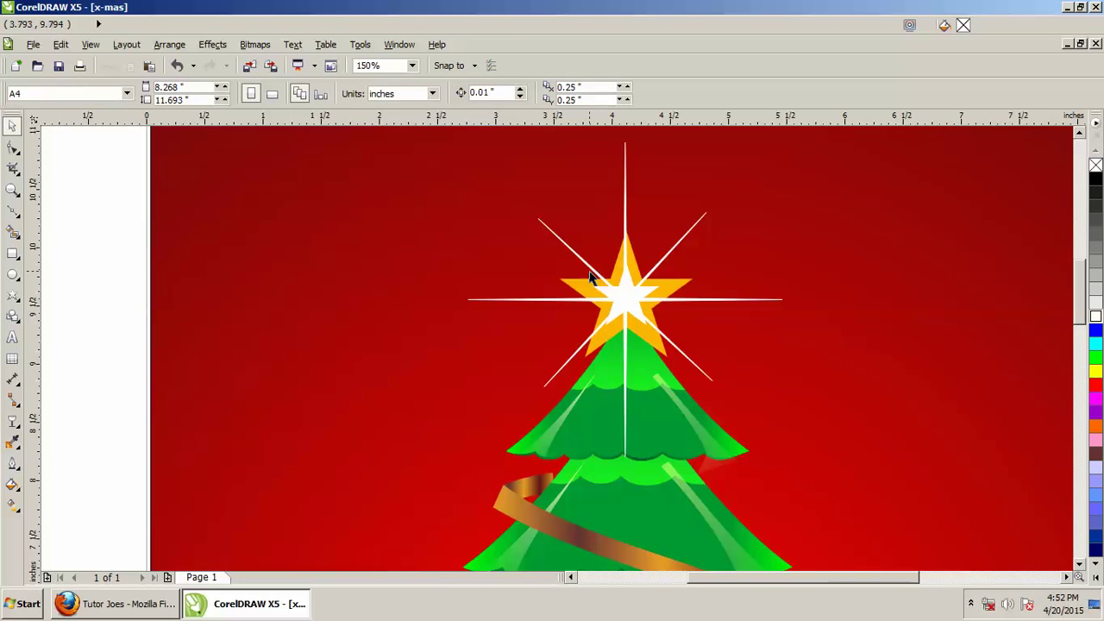
# Copy the treetop sparkle group into the red area left of the tree and shrink the copy to about 1.2 inches
pyautogui.click(593, 271)
pyautogui.moveTo(594, 270); pyautogui.dragTo(345, 306)
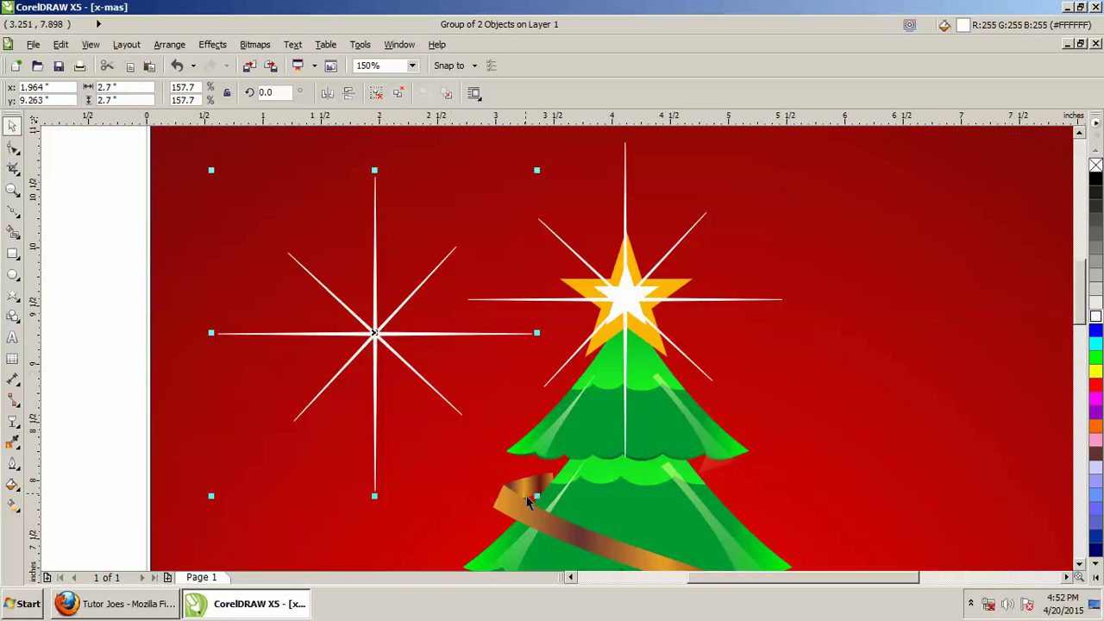
pyautogui.moveTo(537, 496); pyautogui.dragTo(449, 409)
pyautogui.moveTo(377, 334); pyautogui.dragTo(424, 435)
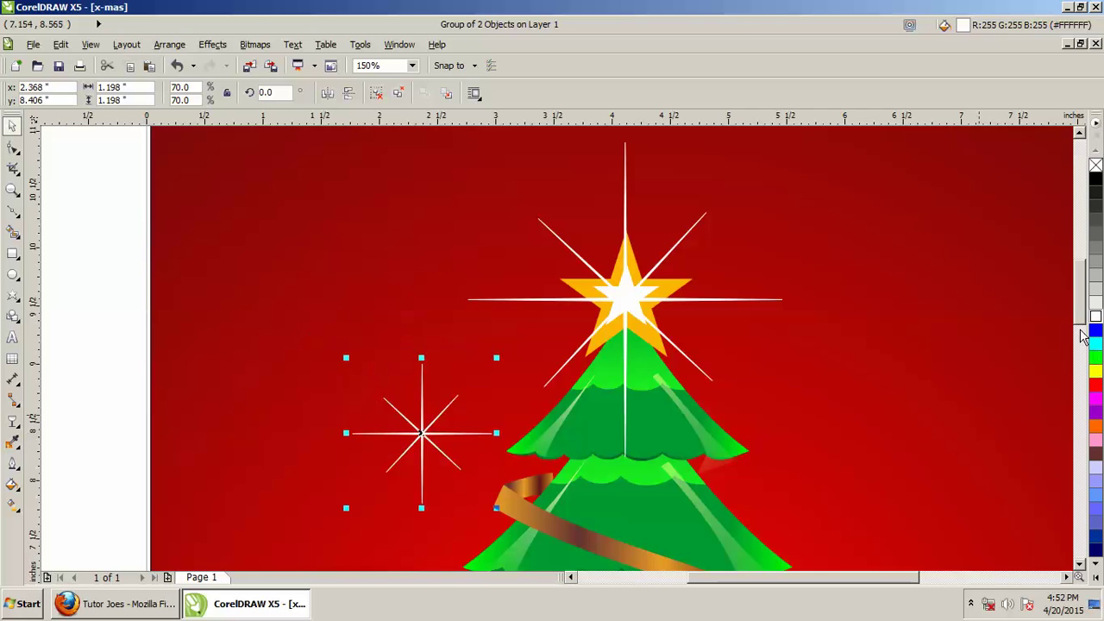
# Shrink the sparkle to about 0.82 inches on the second tier's left tip and add a 0.66-inch copy on the top tier's right tip
pyautogui.moveTo(1080, 315); pyautogui.dragTo(1081, 339)
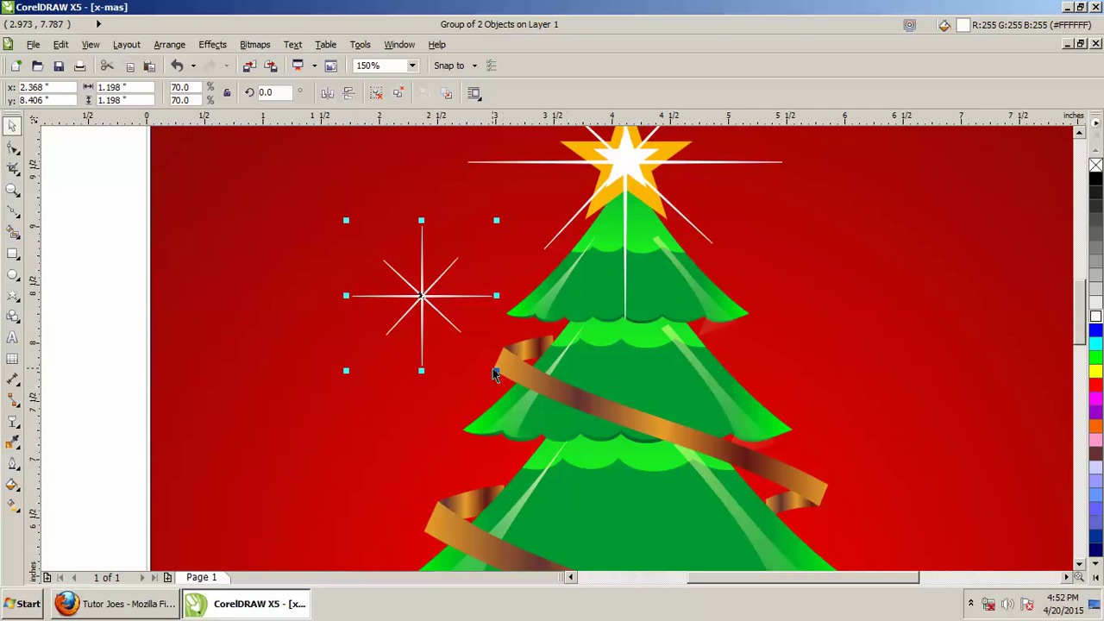
pyautogui.moveTo(494, 372); pyautogui.dragTo(474, 349)
pyautogui.moveTo(421, 295); pyautogui.dragTo(749, 312)
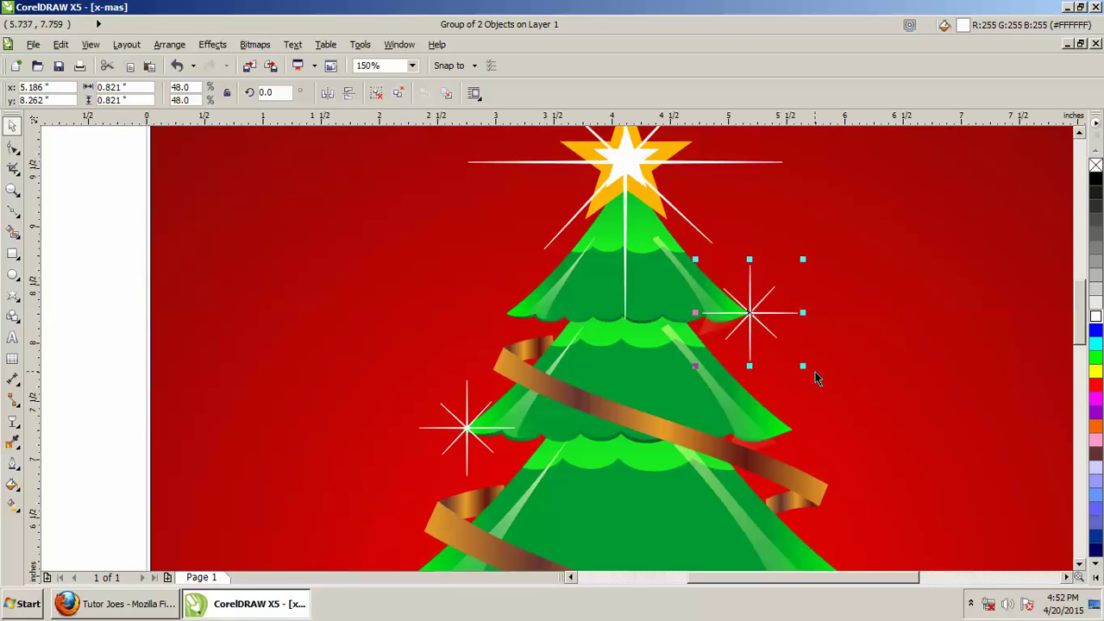
pyautogui.moveTo(803, 368); pyautogui.dragTo(793, 357)
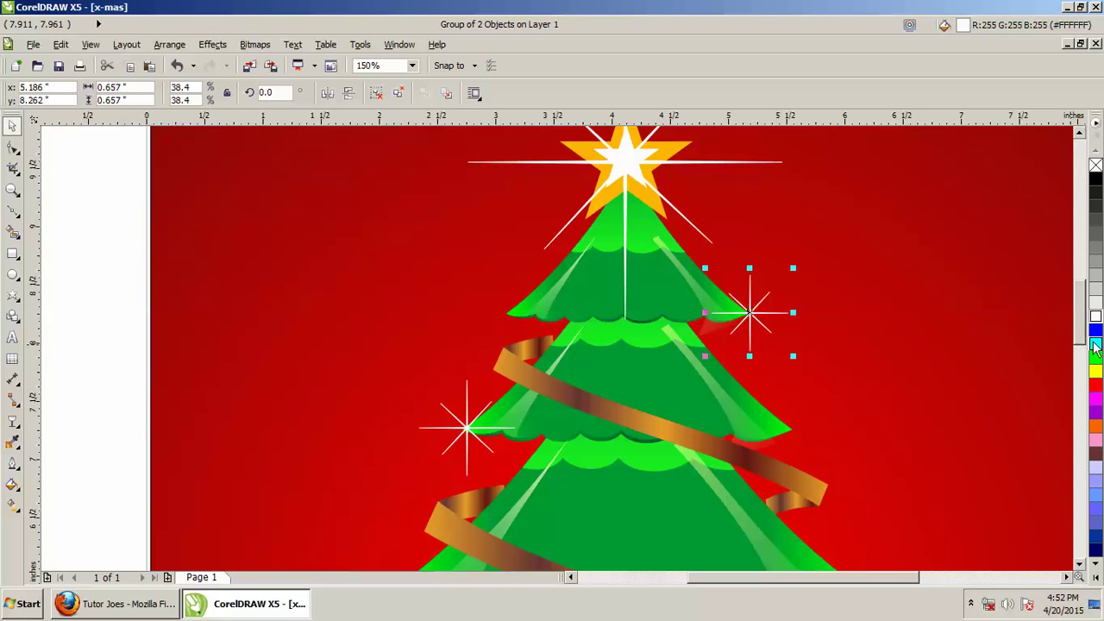
# Copy the small sparkle onto the right tip of the third tier and nudge it slightly left
pyautogui.scroll(-3, 1080, 342)
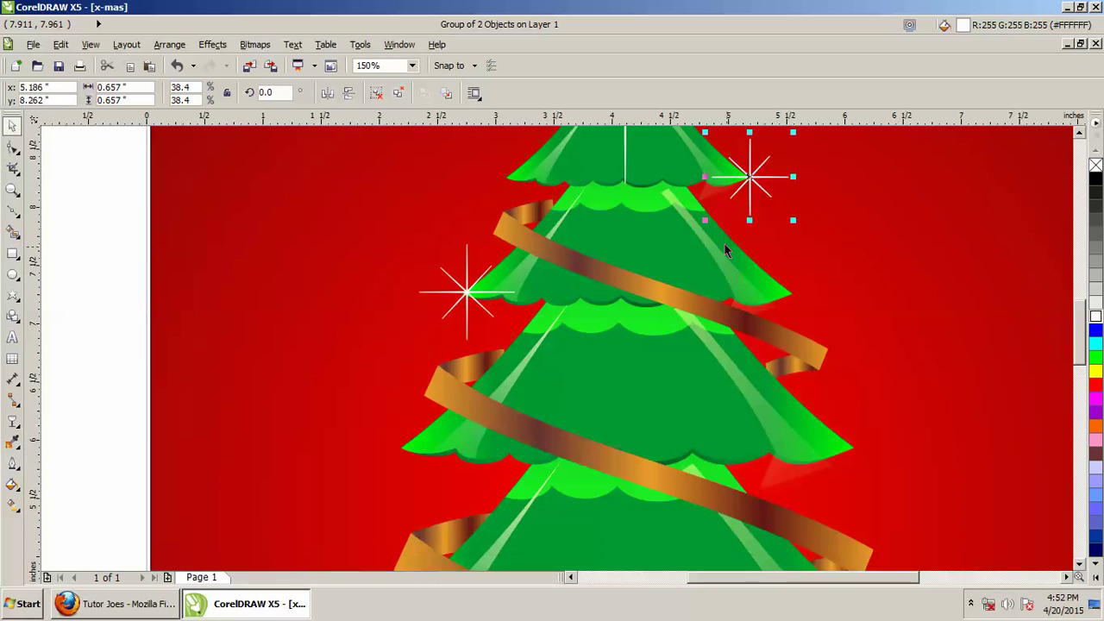
pyautogui.moveTo(751, 179); pyautogui.dragTo(851, 445)
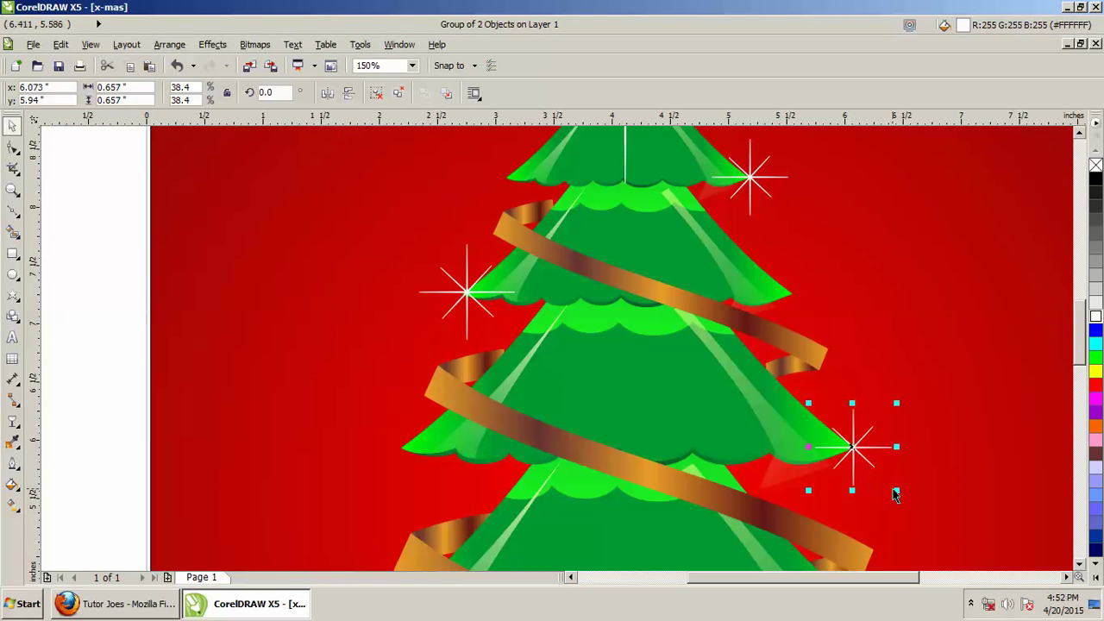
pyautogui.hotkey('ctrl', 'Left')
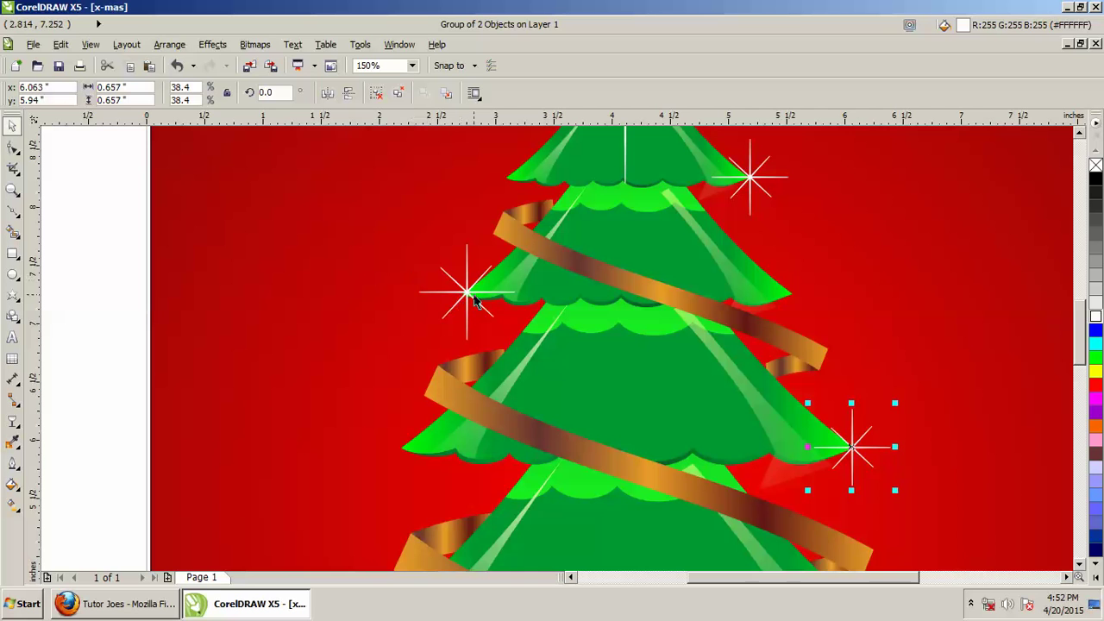
# Shrink the sparkle on the second tier's left tip slightly about its centre
pyautogui.click(520, 341)
pyautogui.click(371, 224)
pyautogui.click(486, 312)
pyautogui.moveTo(518, 343); pyautogui.dragTo(506, 337)
# Copy the small sparkle onto the fourth tier's left tip and onto the bottom tier's right tip
pyautogui.click(844, 457)
pyautogui.moveTo(1078, 349); pyautogui.dragTo(1078, 375)
pyautogui.moveTo(848, 256); pyautogui.dragTo(364, 440)
pyautogui.moveTo(1078, 394); pyautogui.dragTo(1079, 424)
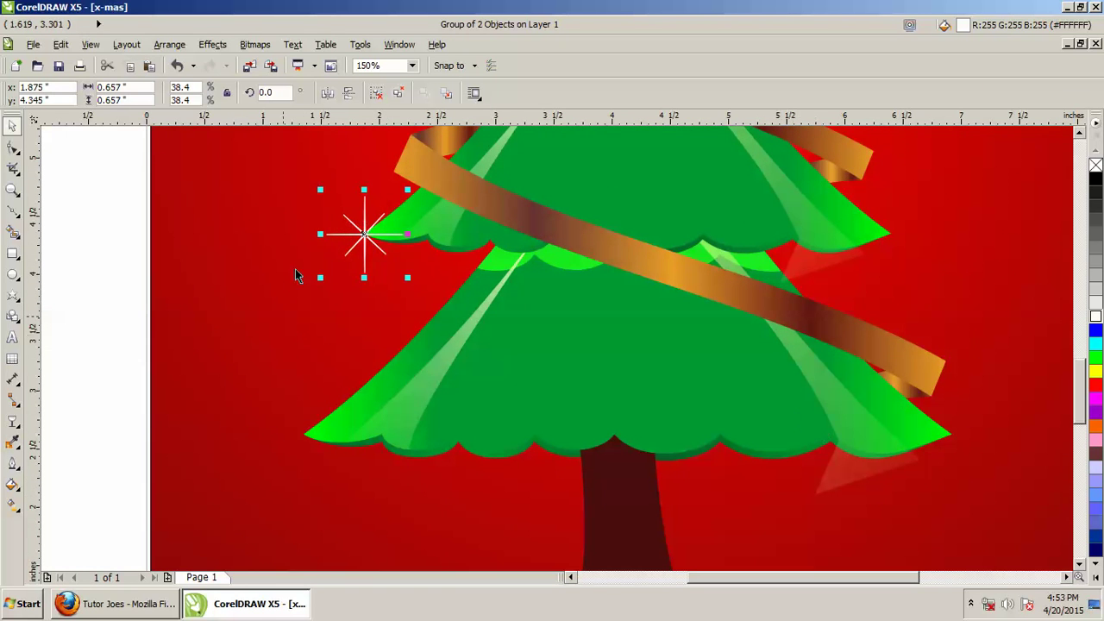
pyautogui.moveTo(364, 233); pyautogui.dragTo(770, 439)
pyautogui.moveTo(899, 437); pyautogui.dragTo(952, 434)
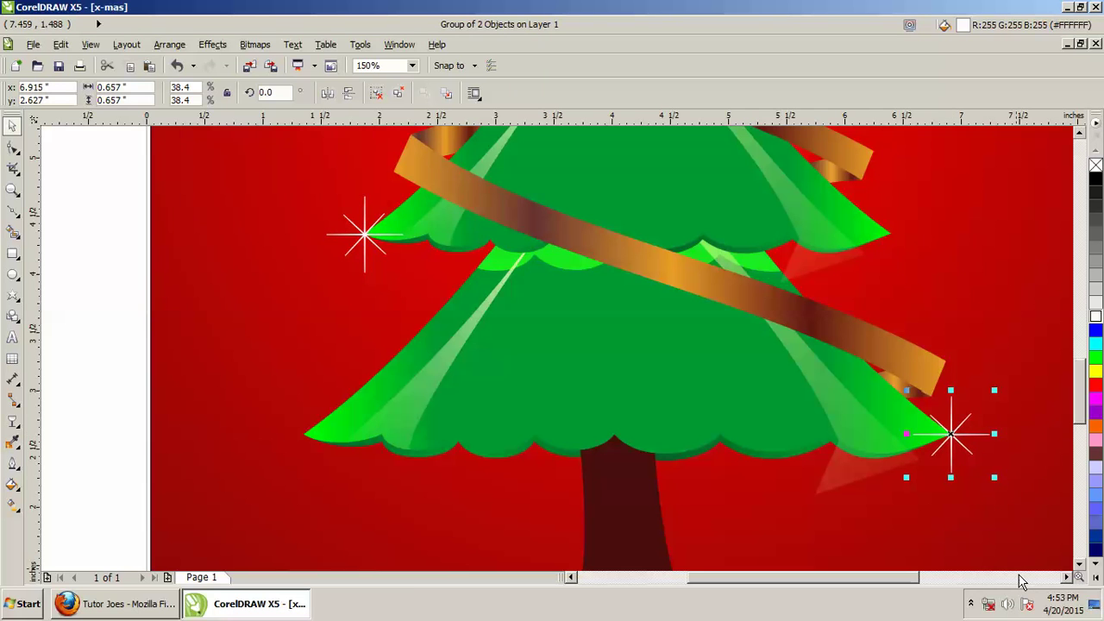
pyautogui.press('Escape')
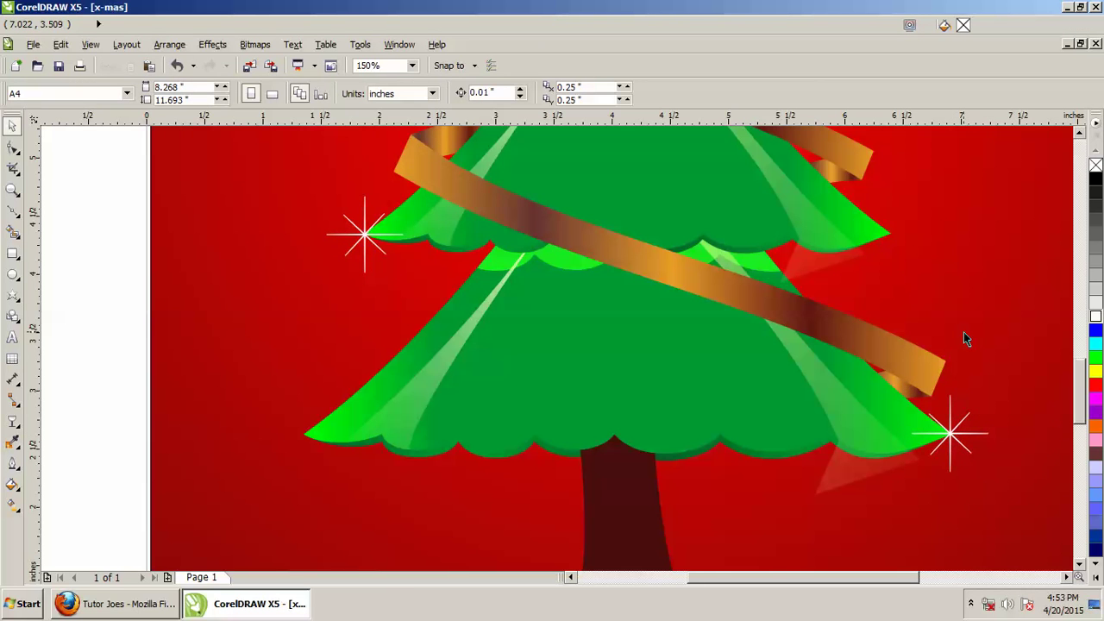
# Draw a circle in the blank area left of the page and set its width and height to 2 inches
pyautogui.scroll(-1, 963, 332)
pyautogui.moveTo(1078, 364); pyautogui.dragTo(1067, 316)
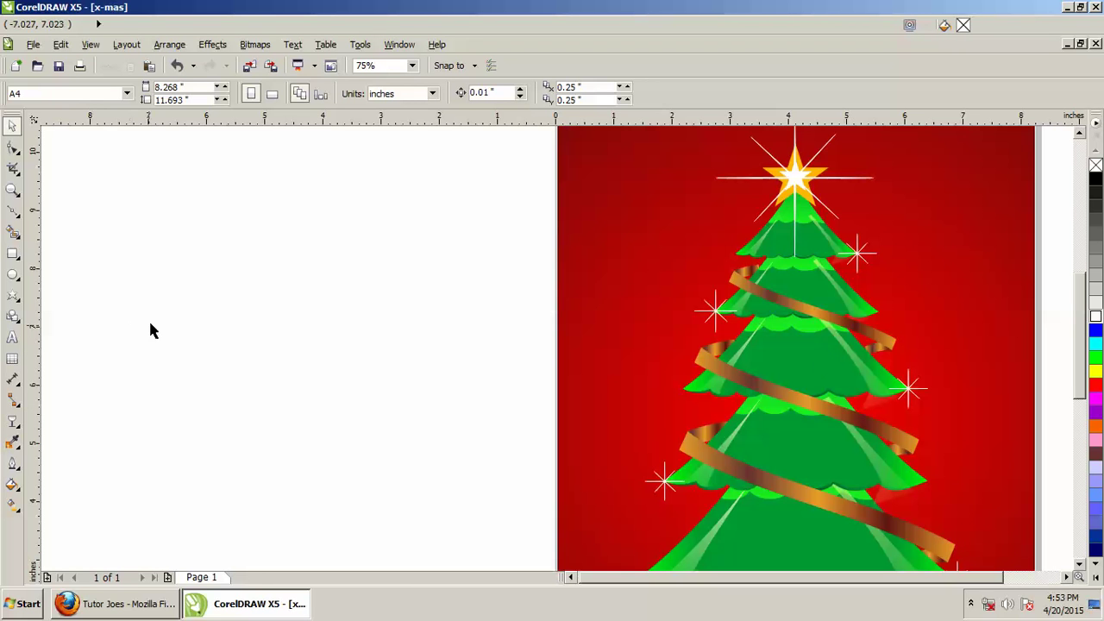
pyautogui.click(12, 274)
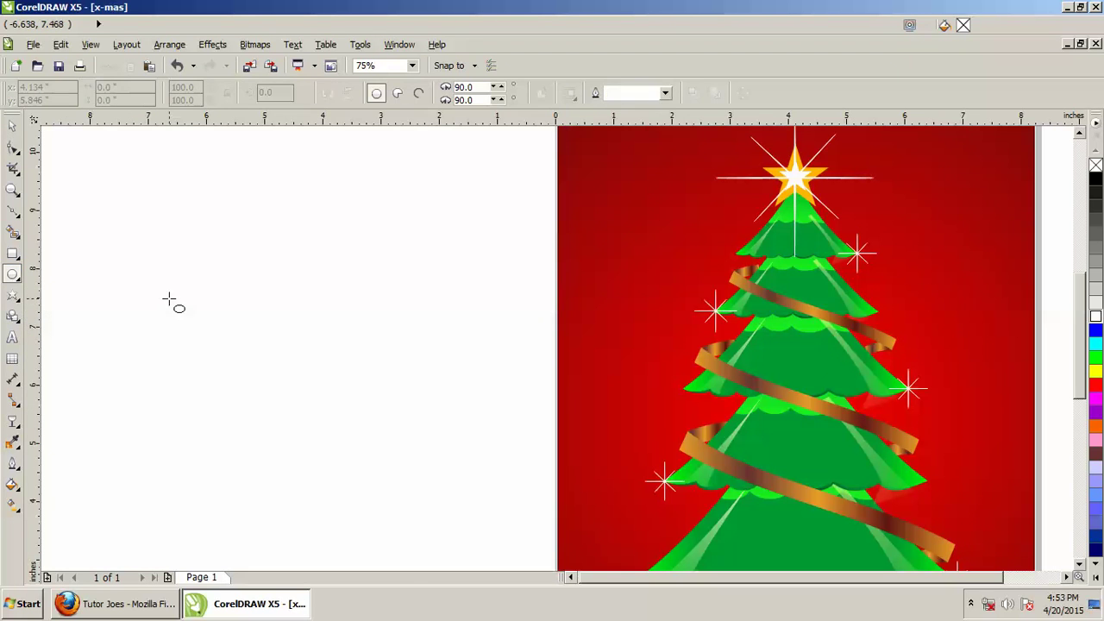
pyautogui.moveTo(174, 287); pyautogui.dragTo(330, 444)
pyautogui.click(117, 87)
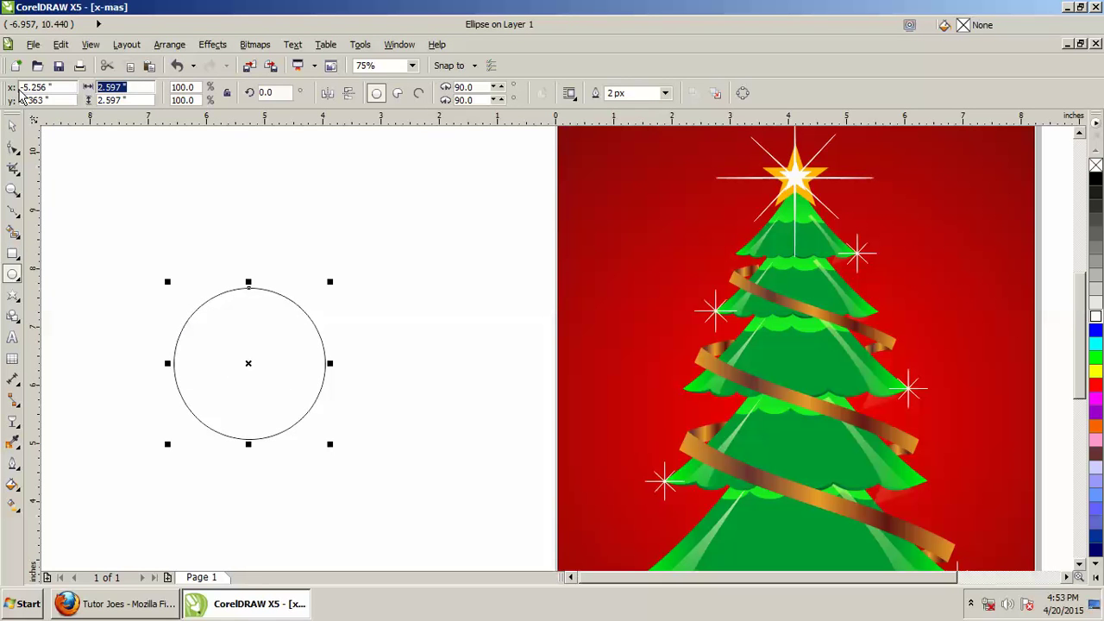
pyautogui.write('2')
pyautogui.press('Tab')
pyautogui.write('2')
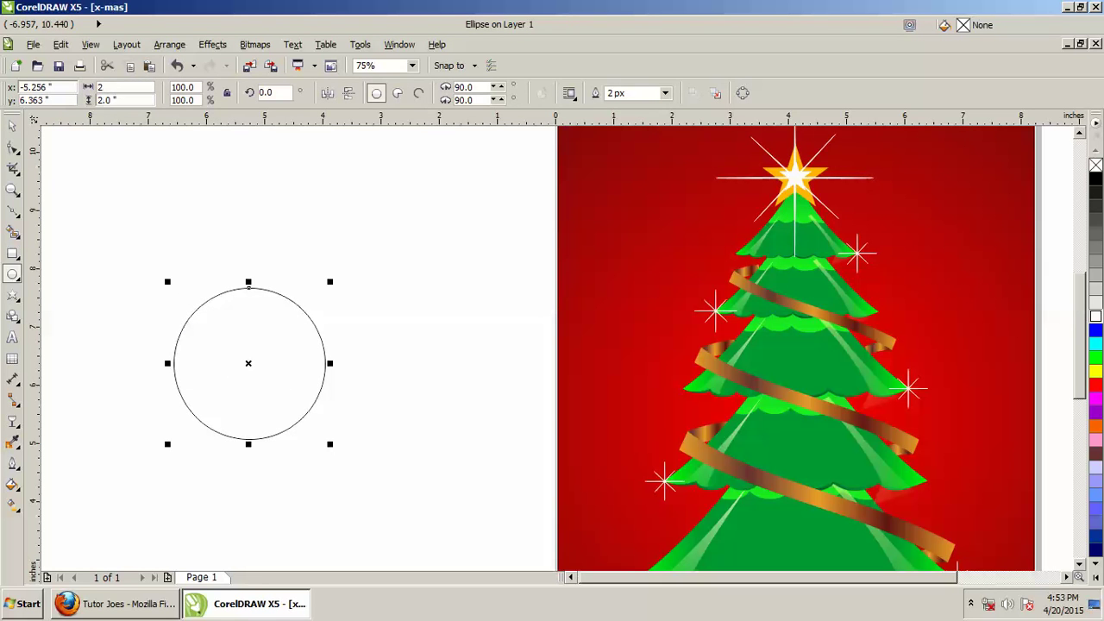
pyautogui.press('Return')
pyautogui.scroll(2, 233, 353)
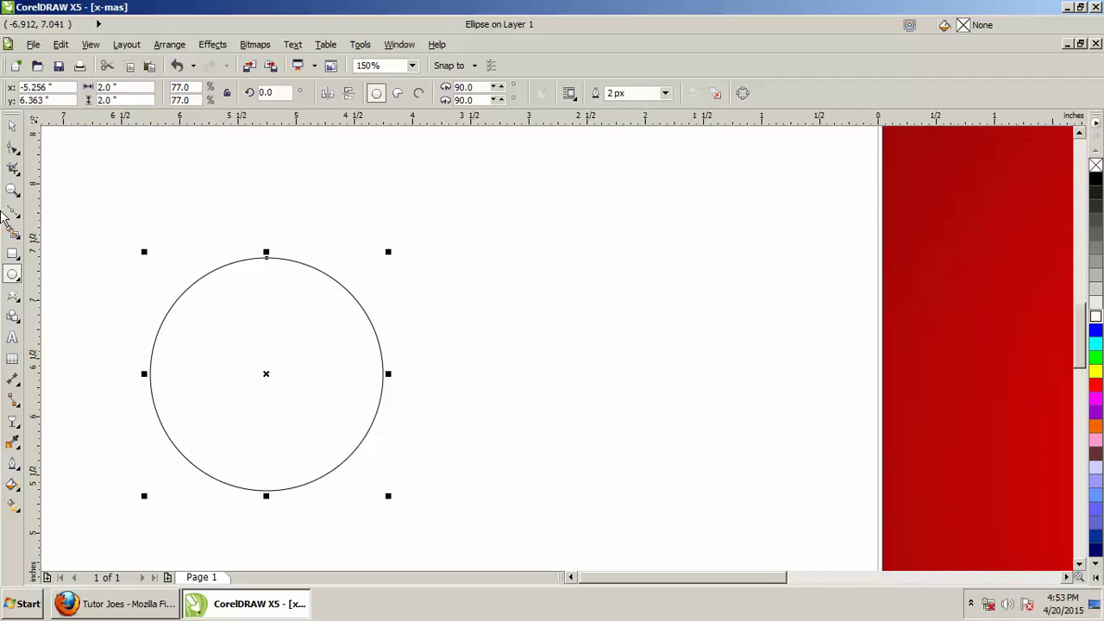
# Move the circle about 1.3 inches closer to the page
pyautogui.click(12, 125)
pyautogui.click(485, 281)
pyautogui.moveTo(293, 357); pyautogui.dragTo(444, 352)
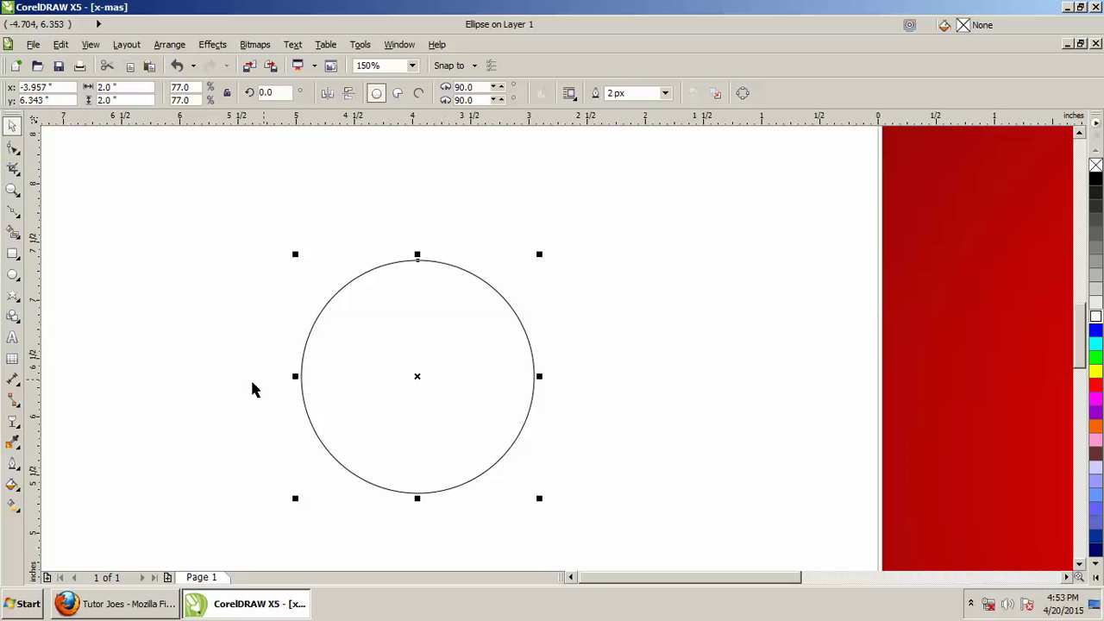
# Start a custom fountain fill for the circle with magenta at both ends of the blend
pyautogui.click(12, 485)
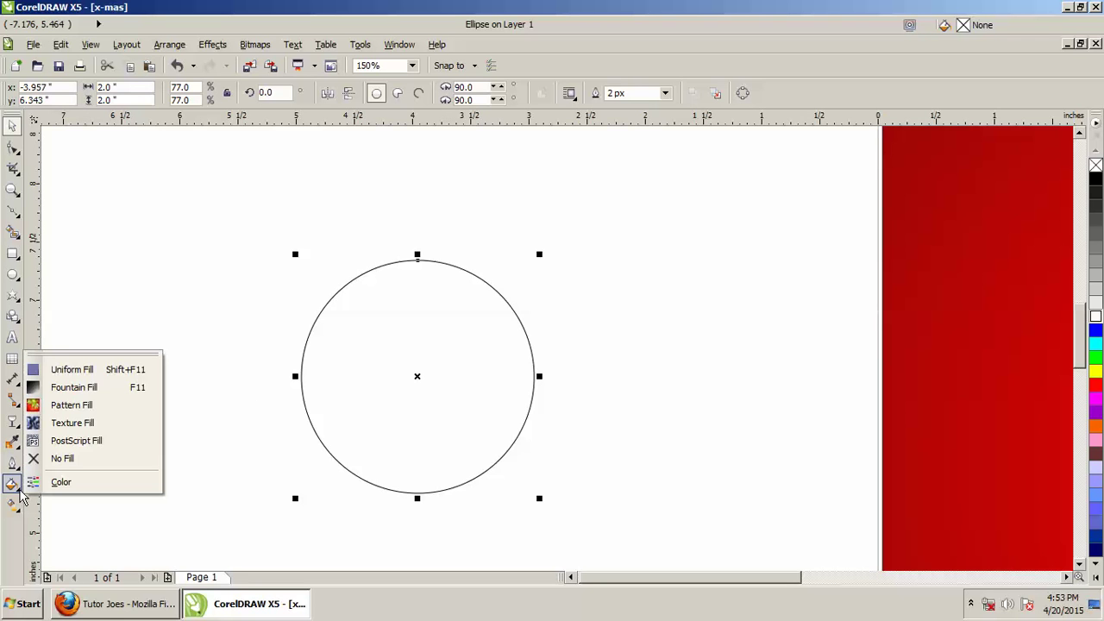
pyautogui.click(91, 390)
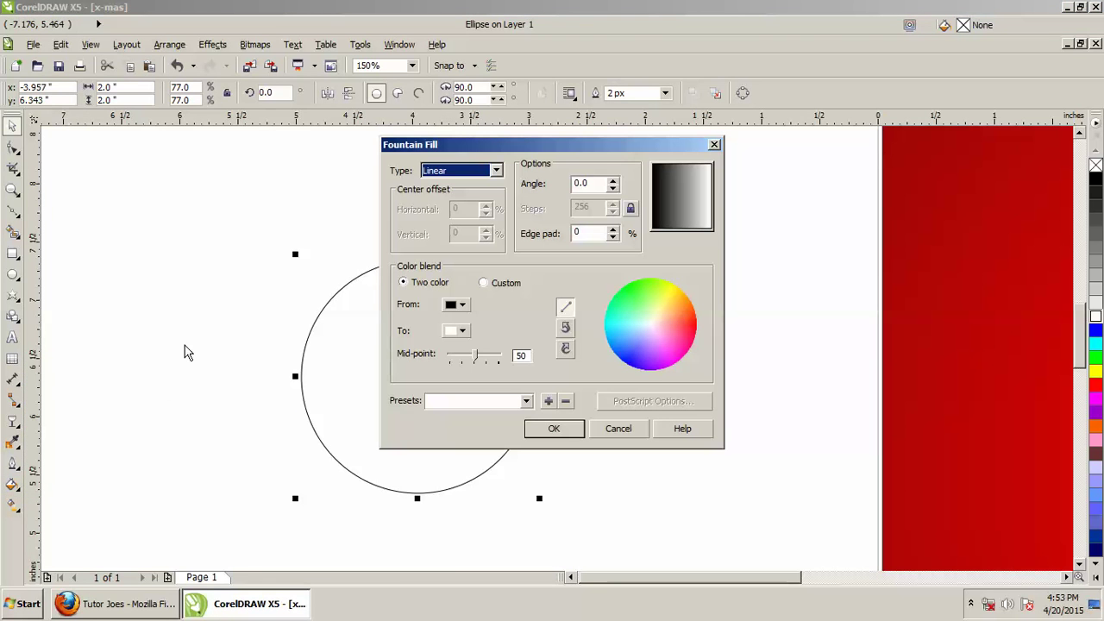
pyautogui.click(507, 284)
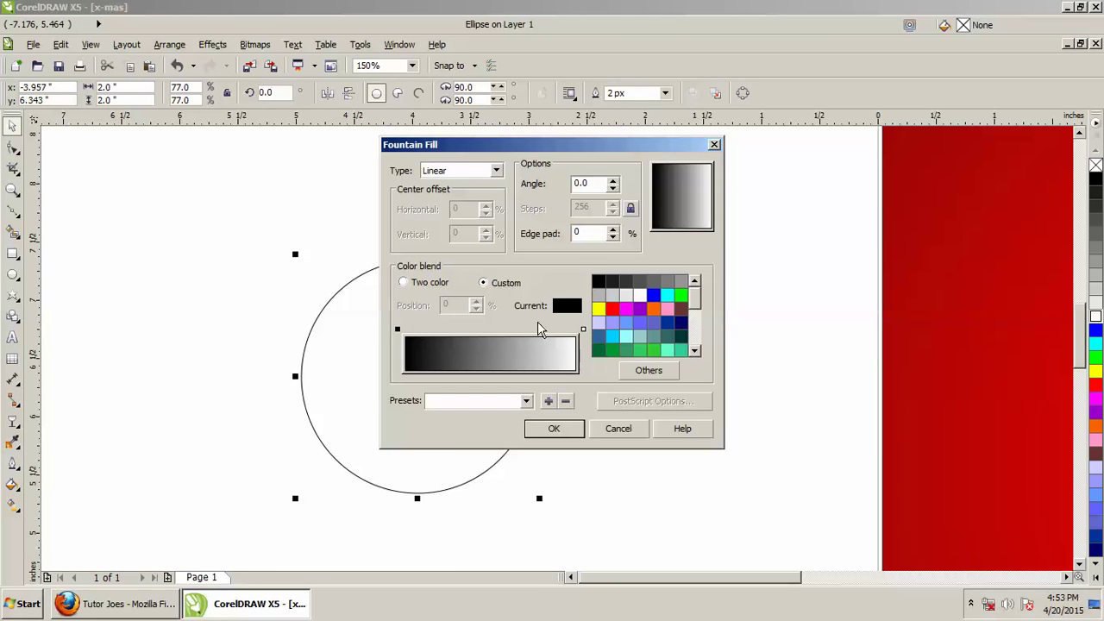
pyautogui.click(625, 308)
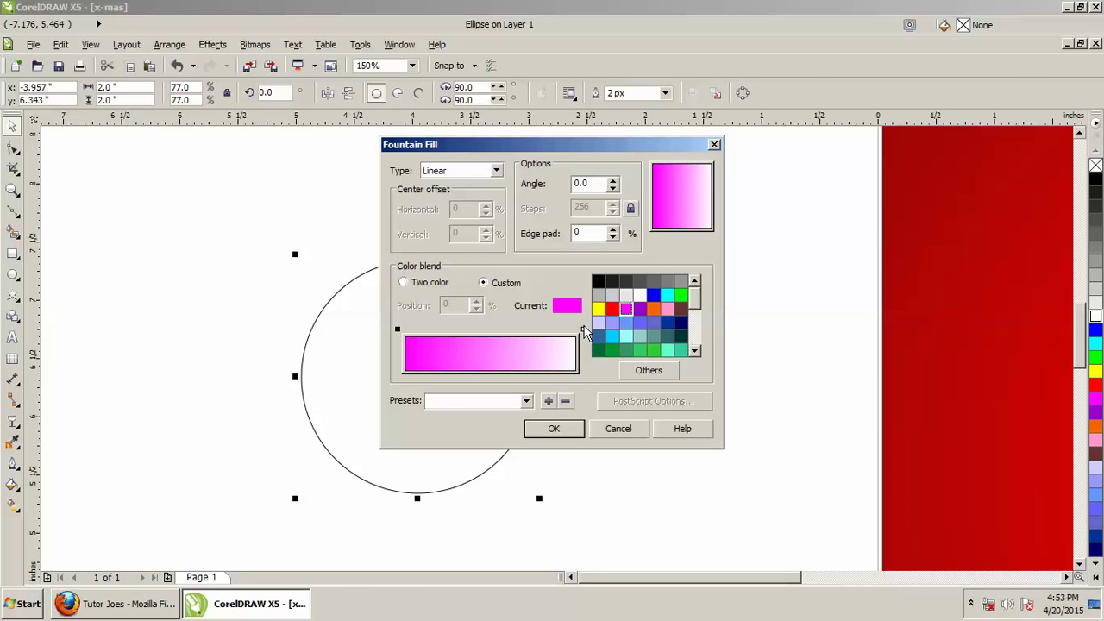
pyautogui.click(583, 330)
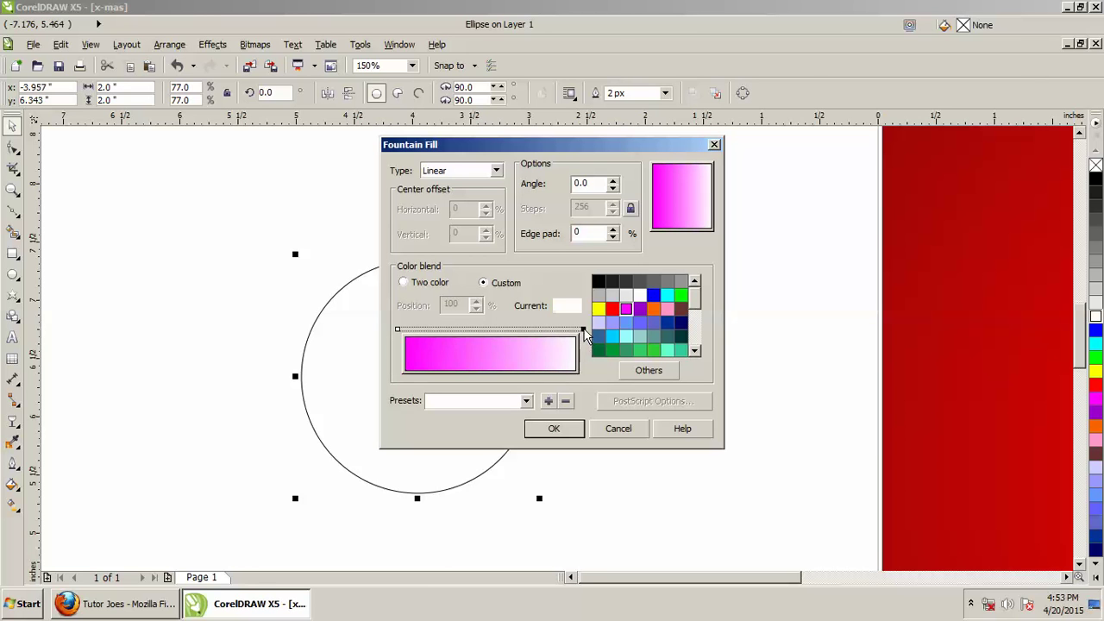
pyautogui.click(627, 310)
# Set the blend's start colour to dark purple #5C105C and apply the fountain fill as Radial
pyautogui.click(397, 329)
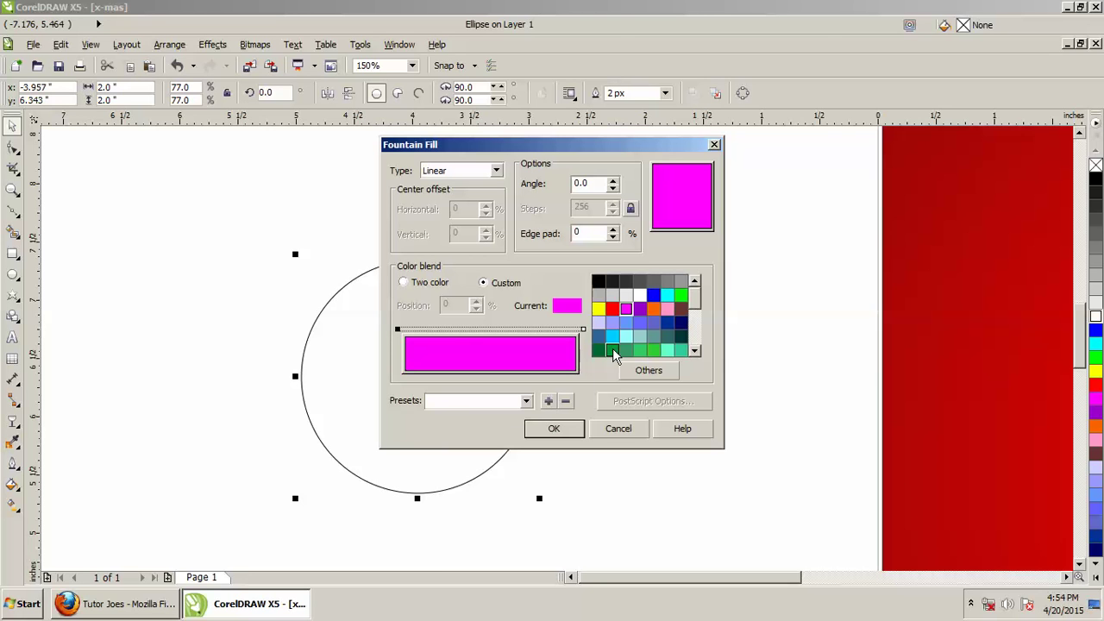
pyautogui.click(647, 372)
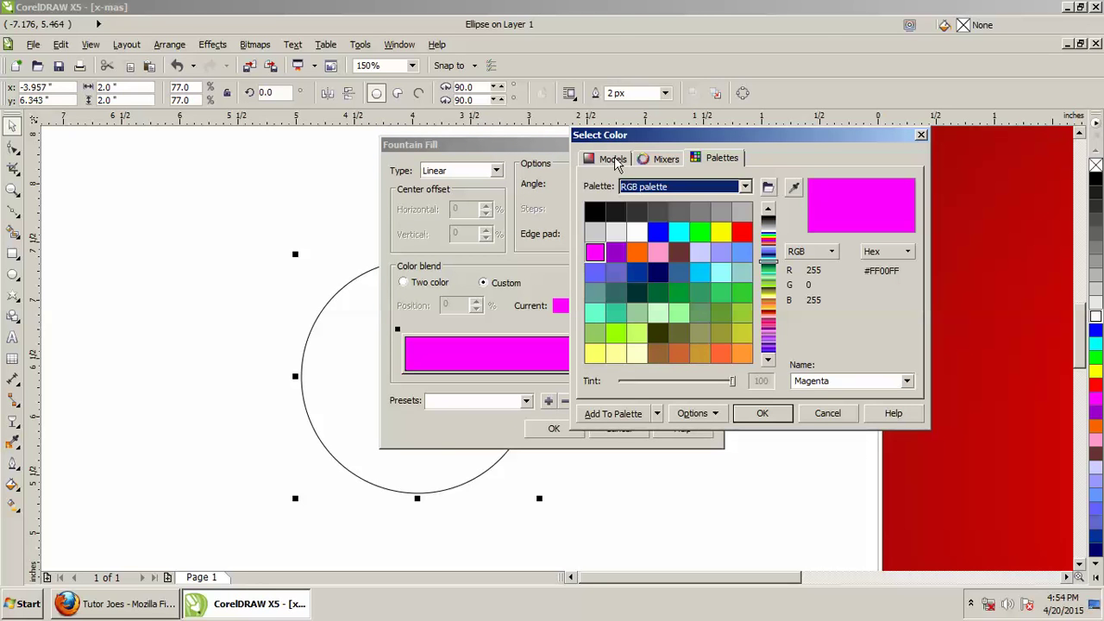
pyautogui.click(607, 157)
pyautogui.moveTo(711, 263); pyautogui.dragTo(727, 325)
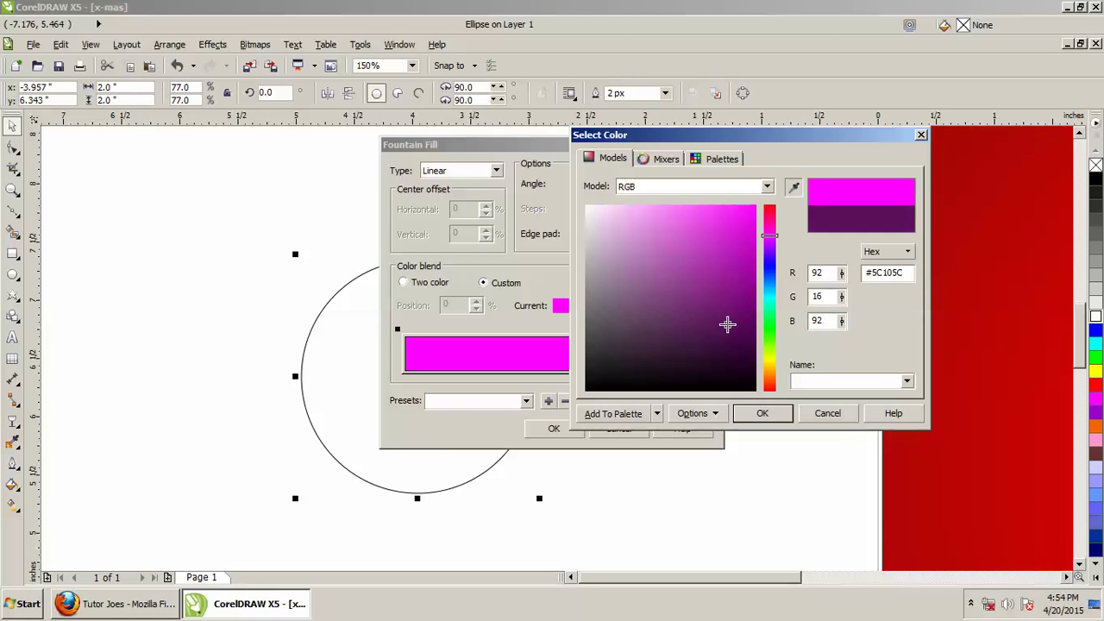
pyautogui.click(754, 417)
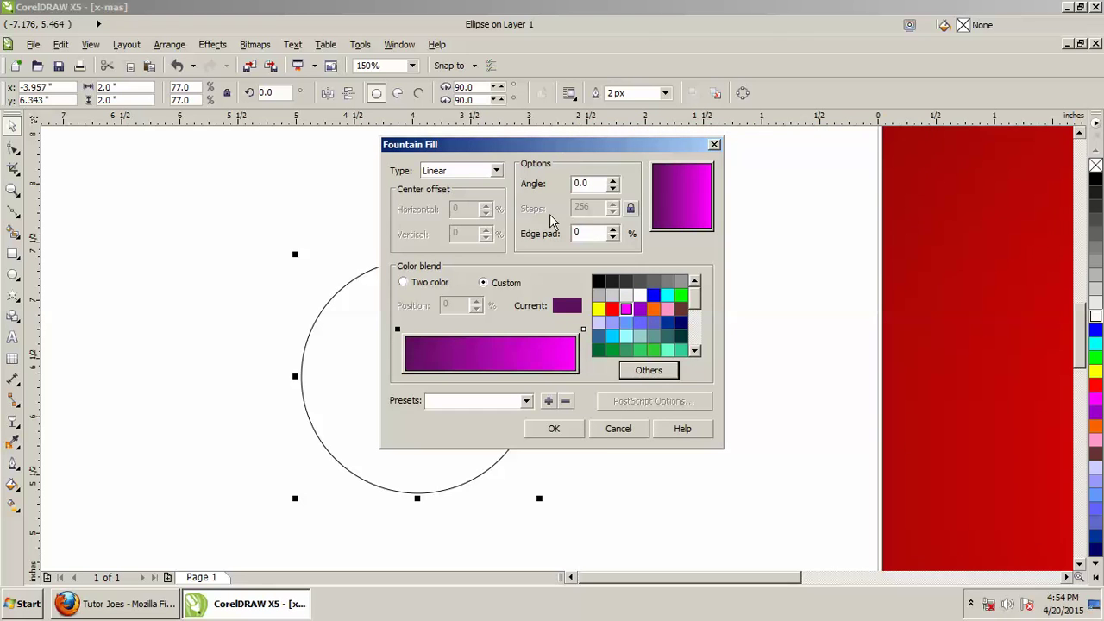
pyautogui.click(497, 177)
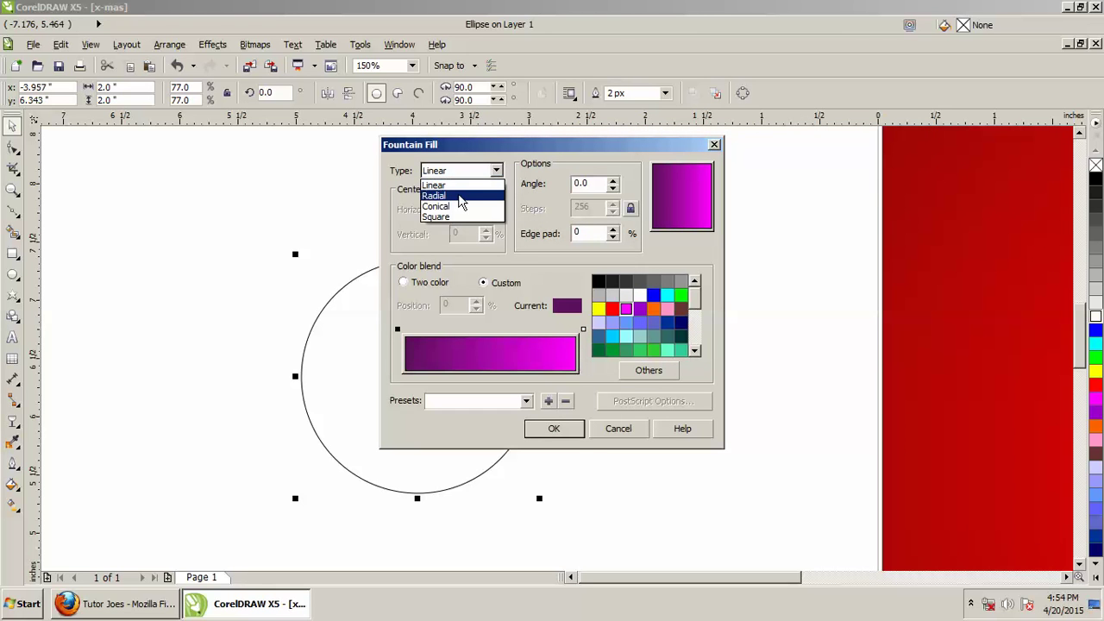
pyautogui.click(457, 196)
pyautogui.click(569, 436)
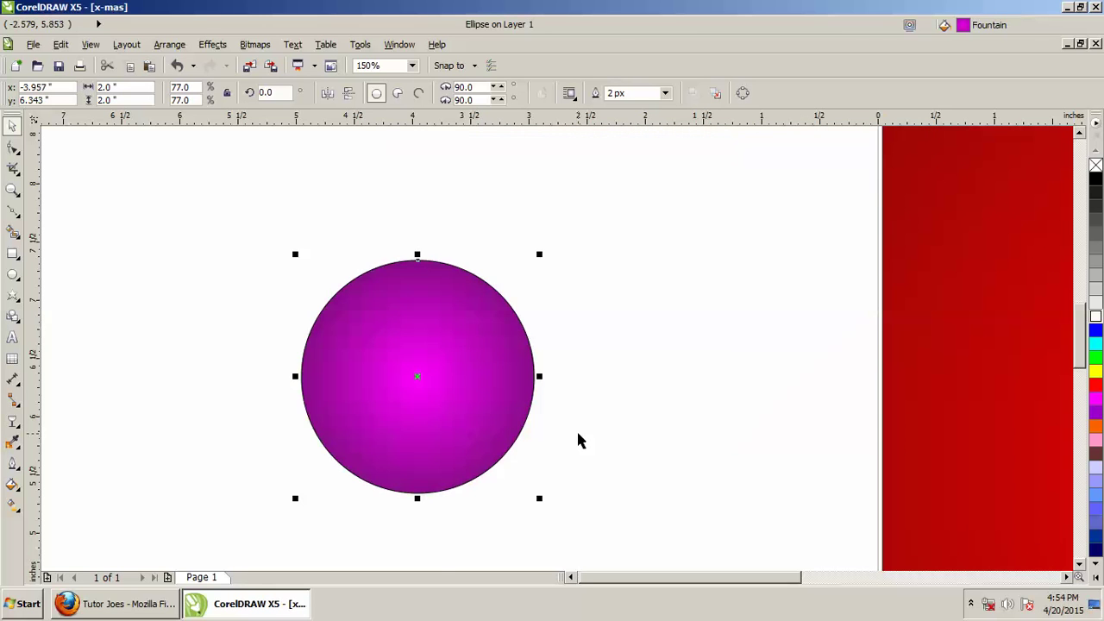
# Remove the outline from the purple circle
pyautogui.click(667, 93)
pyautogui.click(642, 107)
pyautogui.press('Escape')
# Duplicate the purple circle in place, fill the copy white and set its width and height to 1.80 inches
pyautogui.click(474, 376)
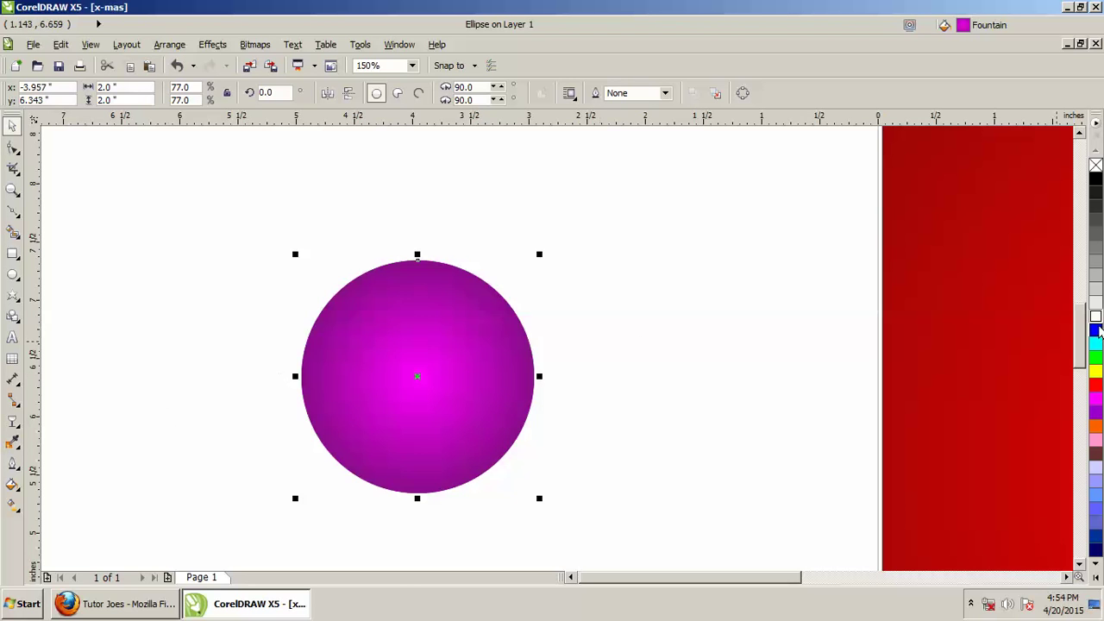
pyautogui.click(1095, 317)
pyautogui.moveTo(136, 86); pyautogui.dragTo(70, 86)
pyautogui.write('1.80')
pyautogui.press('Tab')
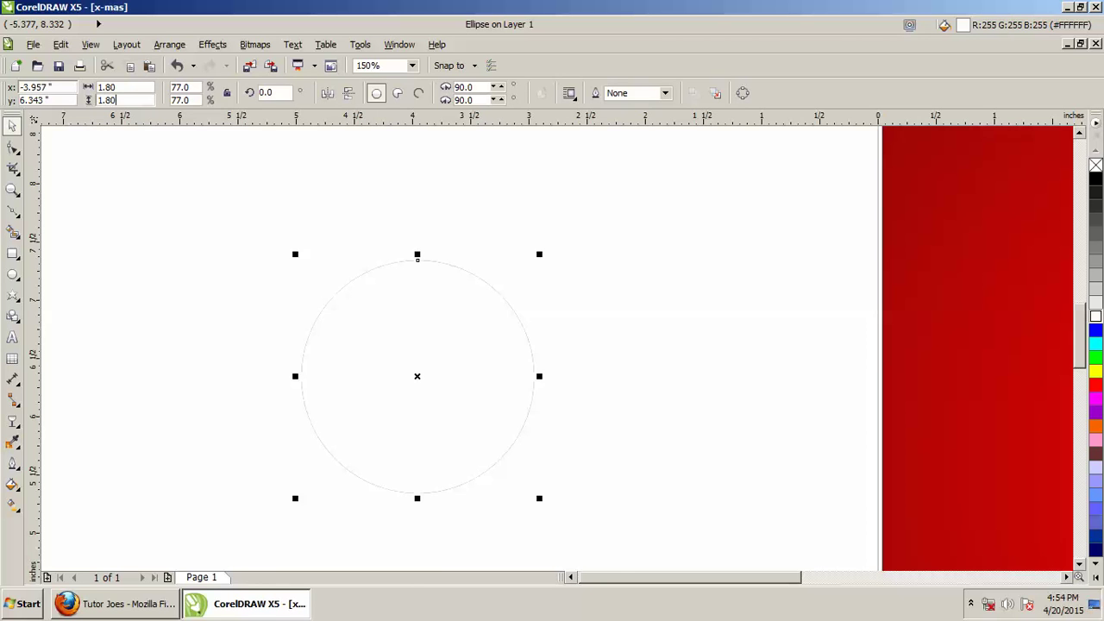
pyautogui.press('Return')
# Nudge the white circle up 0.1 inches so its top meets the purple circle's top edge
pyautogui.scroll(2, 401, 308)
pyautogui.press('Up')
pyautogui.press('Up')
pyautogui.press('Up')
pyautogui.press('Up')
pyautogui.press('Up')
pyautogui.press('Up')
pyautogui.press('Up')
pyautogui.press('Up')
pyautogui.press('Up')
pyautogui.press('Up')
pyautogui.click(724, 301)
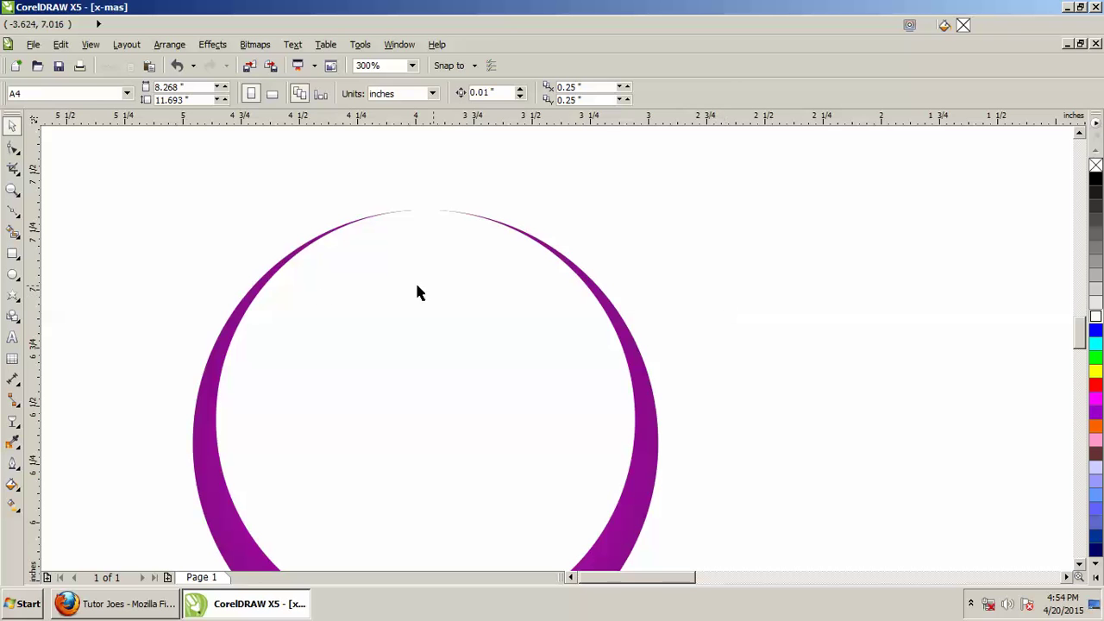
# Apply a linear transparency to the white circle, fading downward from above its top to near its lower part
pyautogui.click(411, 333)
pyautogui.click(13, 420)
pyautogui.moveTo(429, 168); pyautogui.dragTo(426, 531)
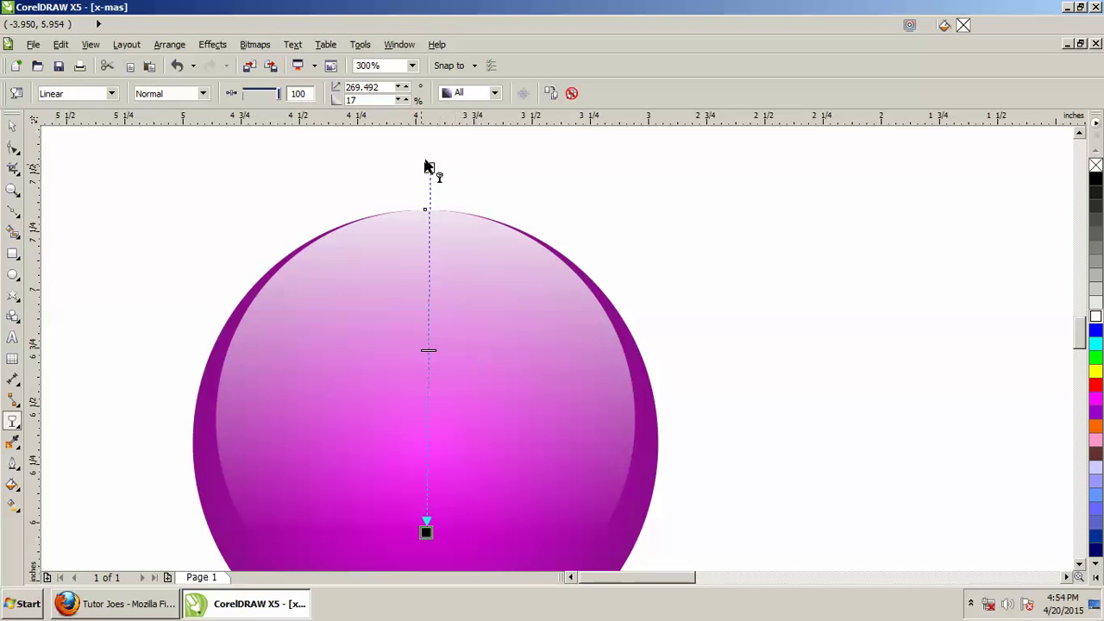
pyautogui.moveTo(429, 167); pyautogui.dragTo(428, 150)
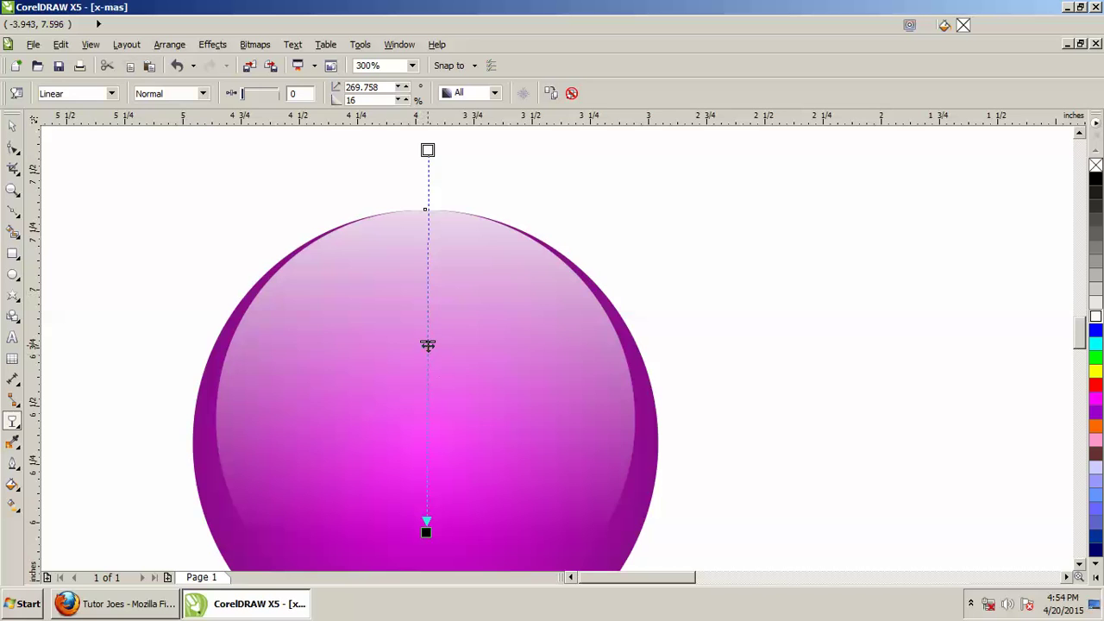
pyautogui.click(610, 270)
# Group the purple circle with its white highlight and move the ball to a clear spot beside the page
pyautogui.scroll(-2, 608, 269)
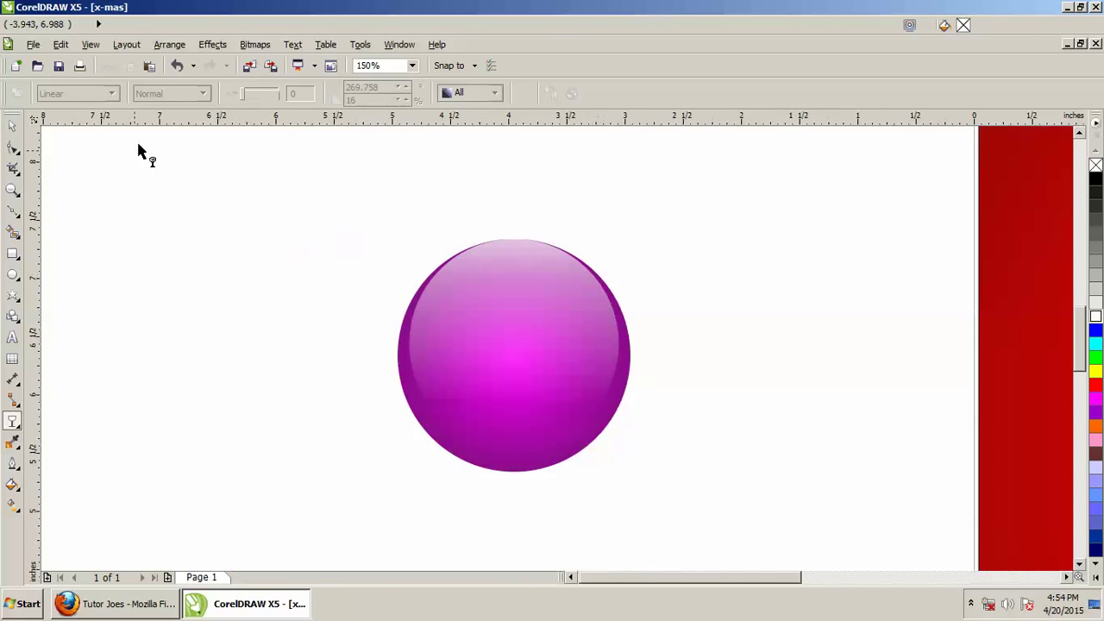
pyautogui.click(12, 126)
pyautogui.moveTo(288, 182); pyautogui.dragTo(747, 522)
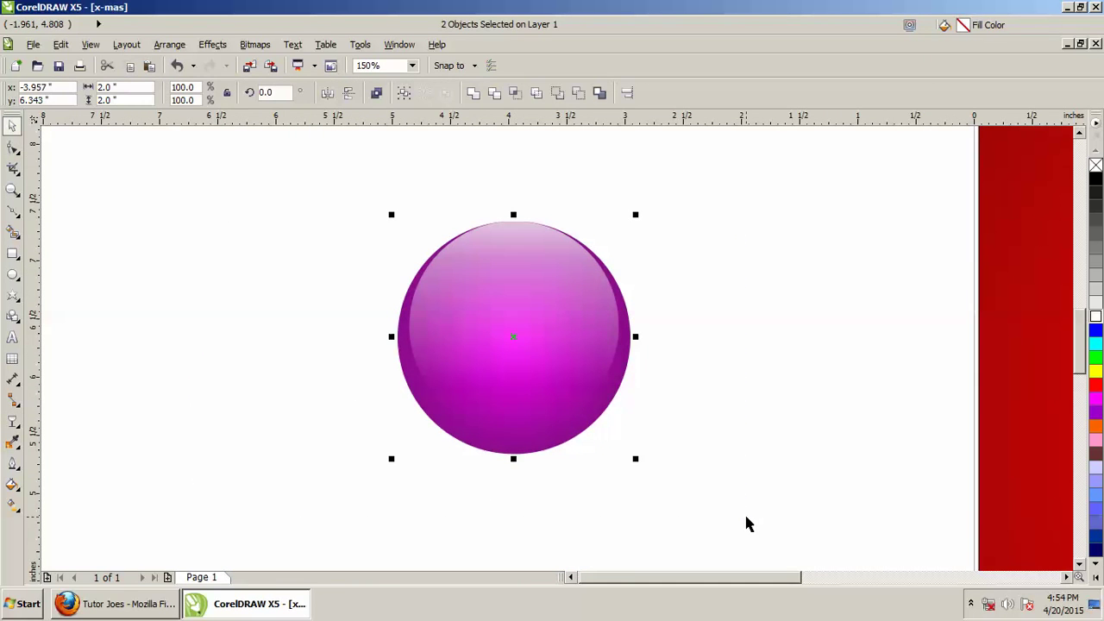
pyautogui.click(668, 449)
pyautogui.moveTo(323, 166); pyautogui.dragTo(802, 508)
pyautogui.hotkey('ctrl', 'g')
pyautogui.moveTo(544, 356); pyautogui.dragTo(482, 388)
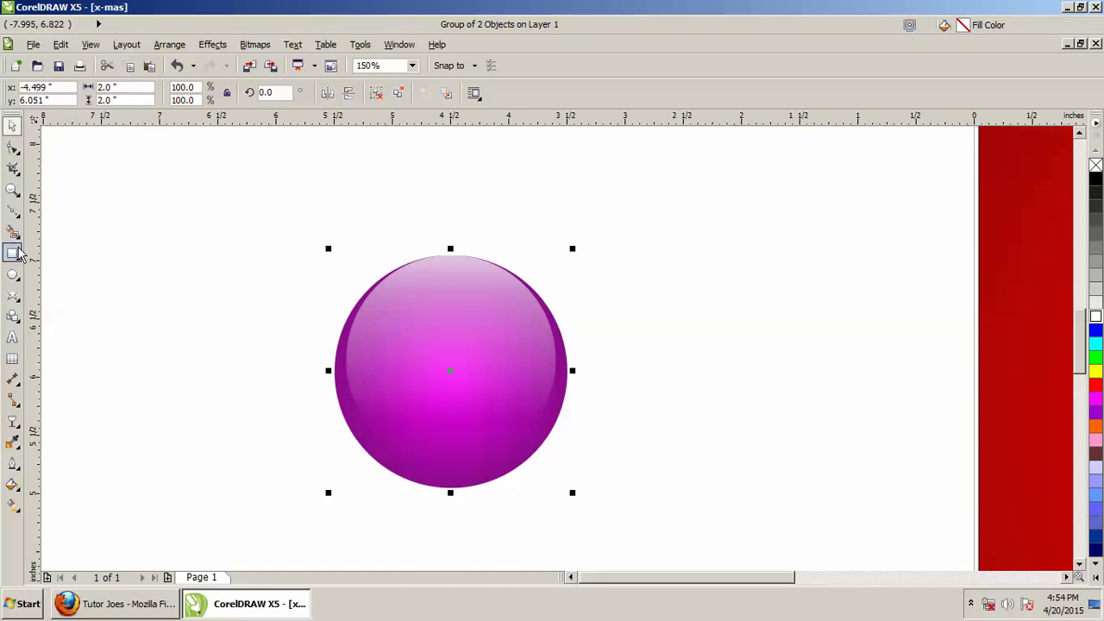
# Draw a trapezoid basic shape about 0.45 inches wide and 0.29 inches high, seated centrally on top of the ball as its cap
pyautogui.click(24, 321)
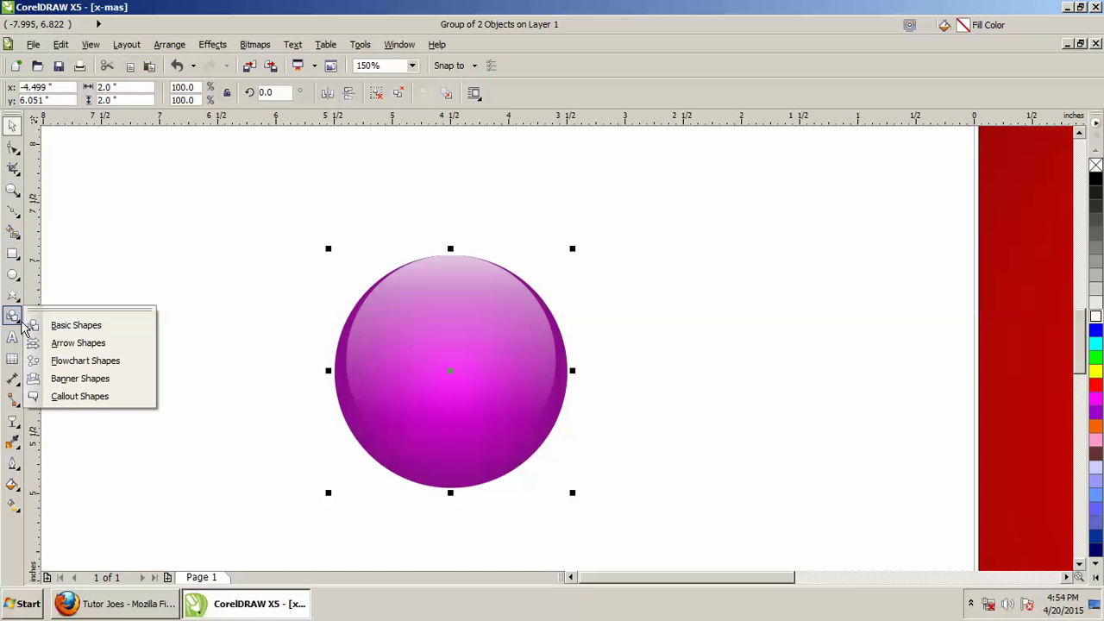
pyautogui.click(74, 323)
pyautogui.click(377, 94)
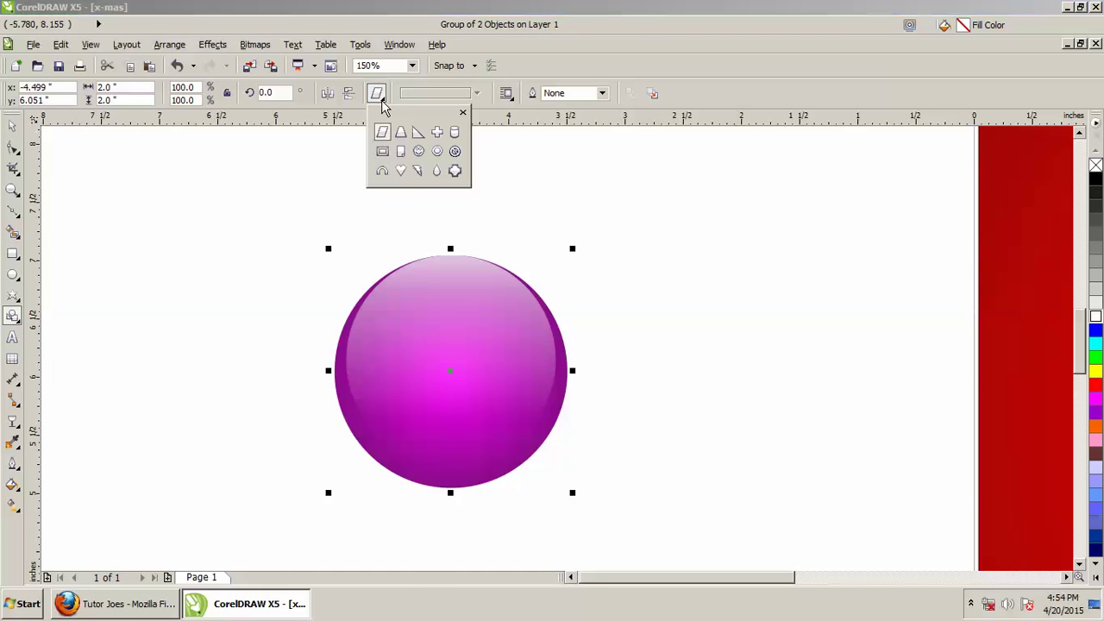
pyautogui.click(401, 131)
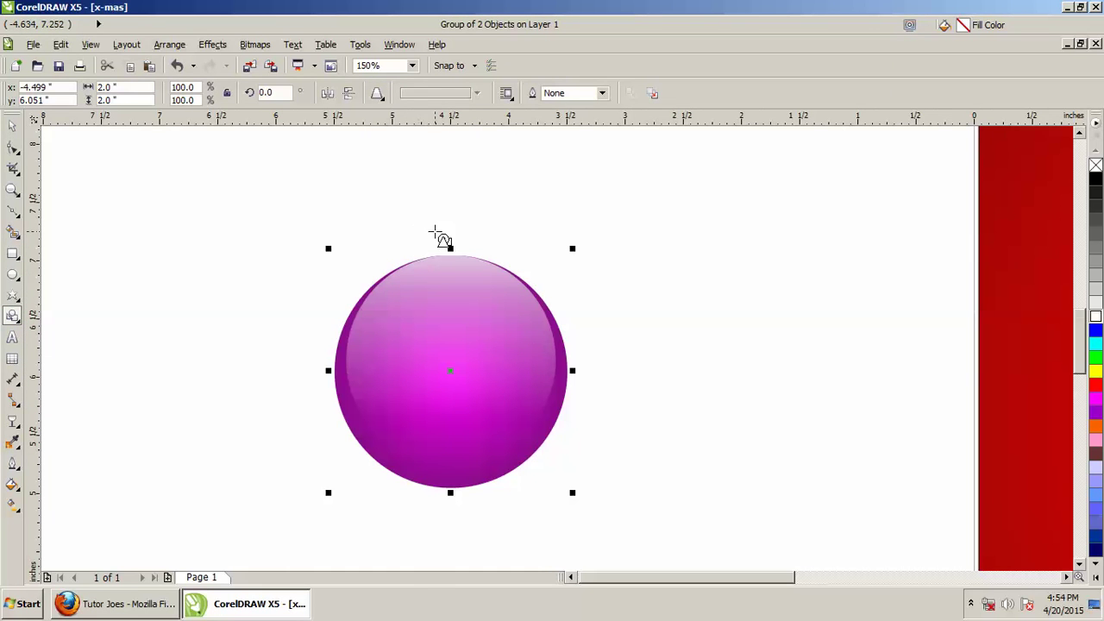
pyautogui.scroll(2, 437, 239)
pyautogui.moveTo(434, 235); pyautogui.dragTo(520, 294)
pyautogui.click(12, 126)
pyautogui.moveTo(457, 273); pyautogui.dragTo(449, 273)
pyautogui.moveTo(515, 297); pyautogui.dragTo(477, 289)
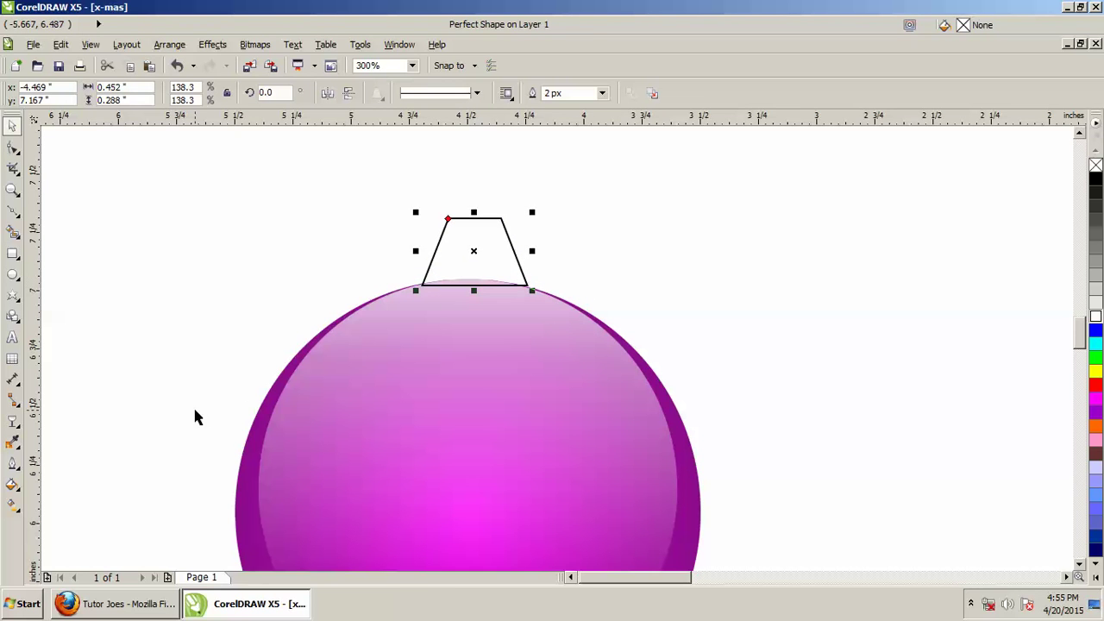
pyautogui.click(546, 483)
# Choose the Conical - Gold fountain fill preset for the trapezoid cap
pyautogui.click(501, 252)
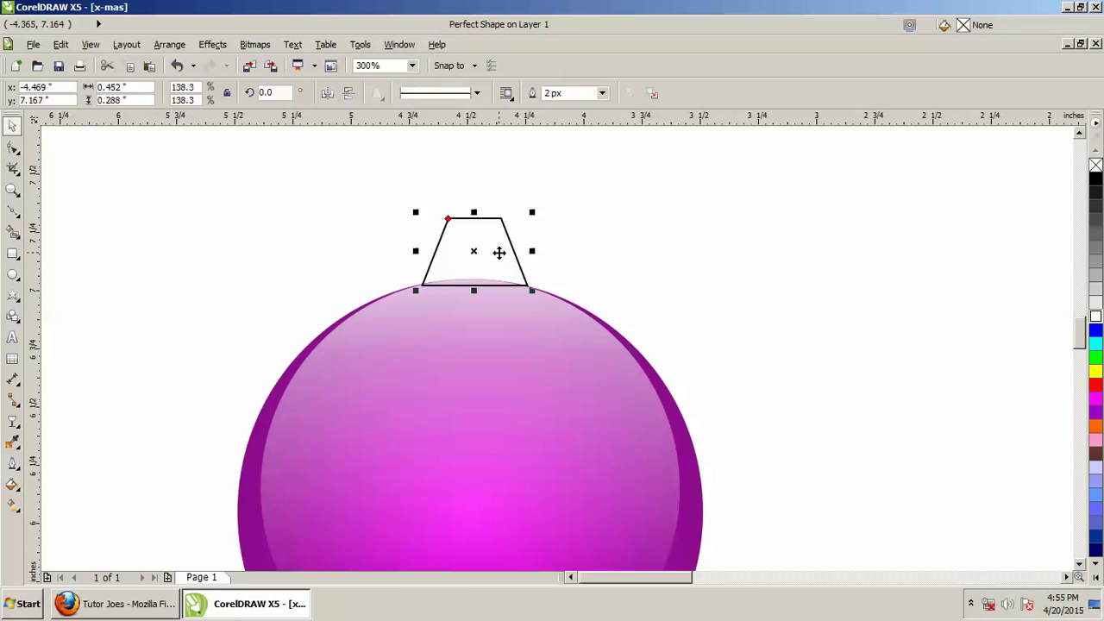
pyautogui.click(14, 486)
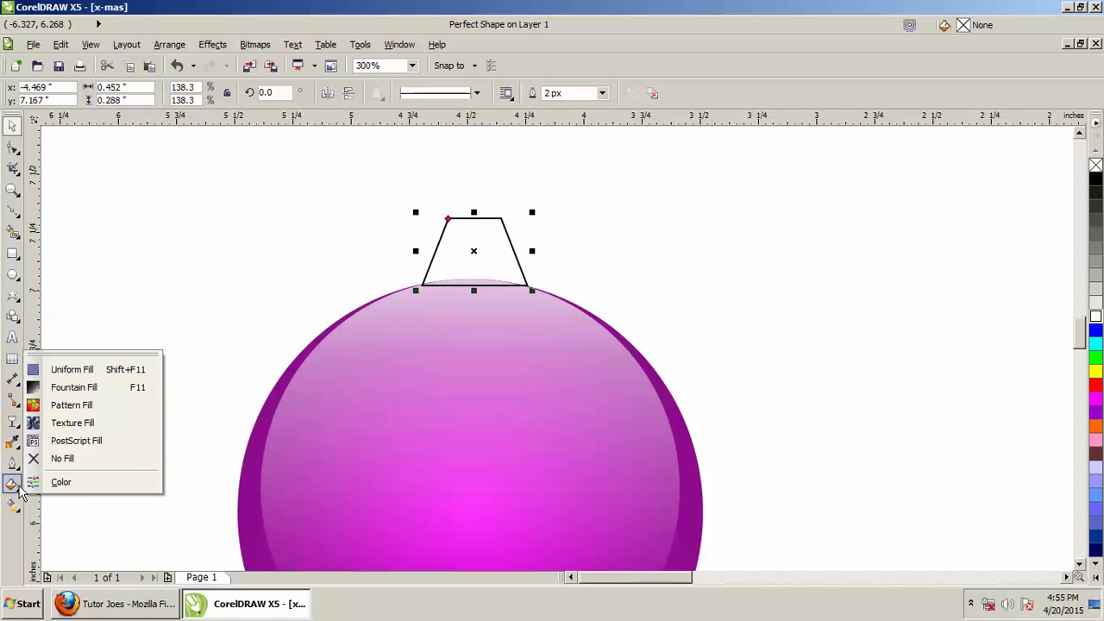
pyautogui.click(79, 388)
pyautogui.click(478, 402)
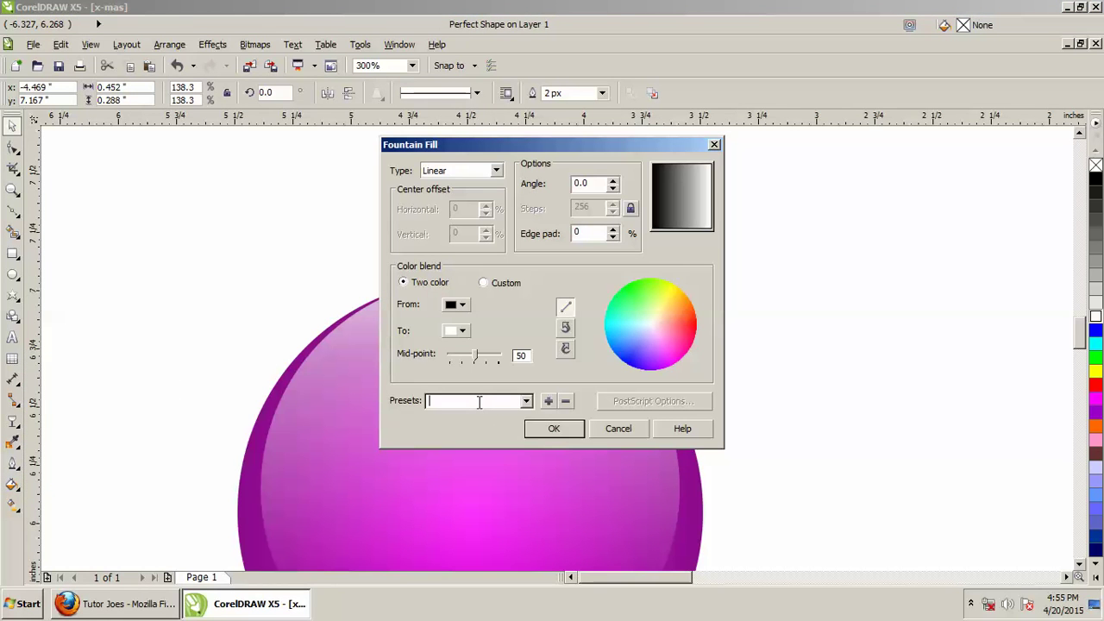
pyautogui.press('Down')
pyautogui.press('Down')
pyautogui.press('Down')
pyautogui.press('Down')
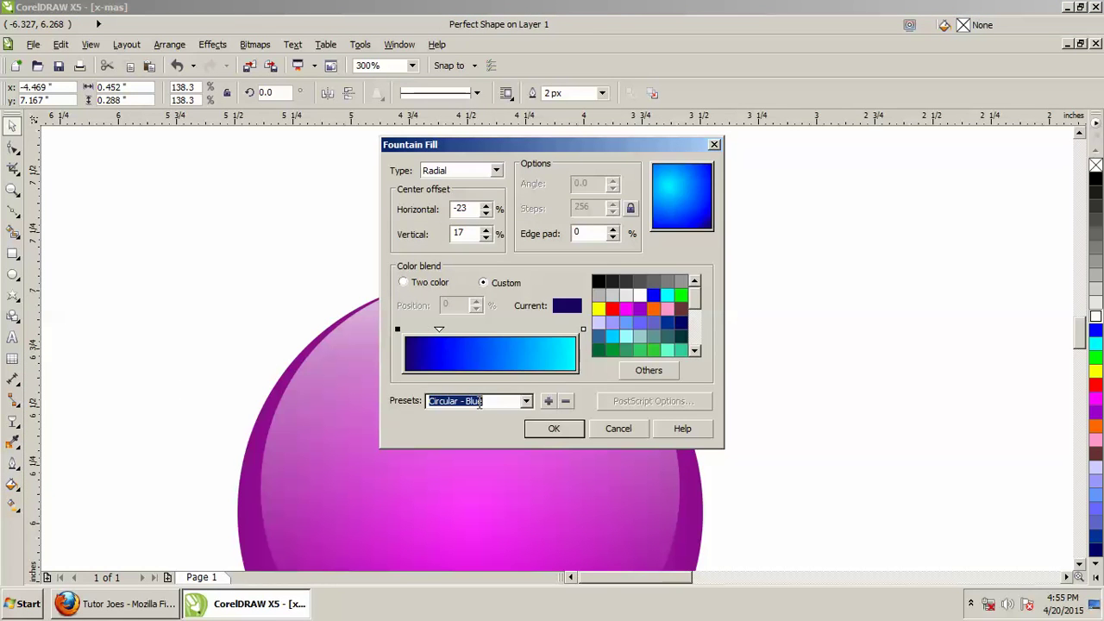
pyautogui.press('Down')
pyautogui.press('Down')
pyautogui.press('Down')
pyautogui.press('Down')
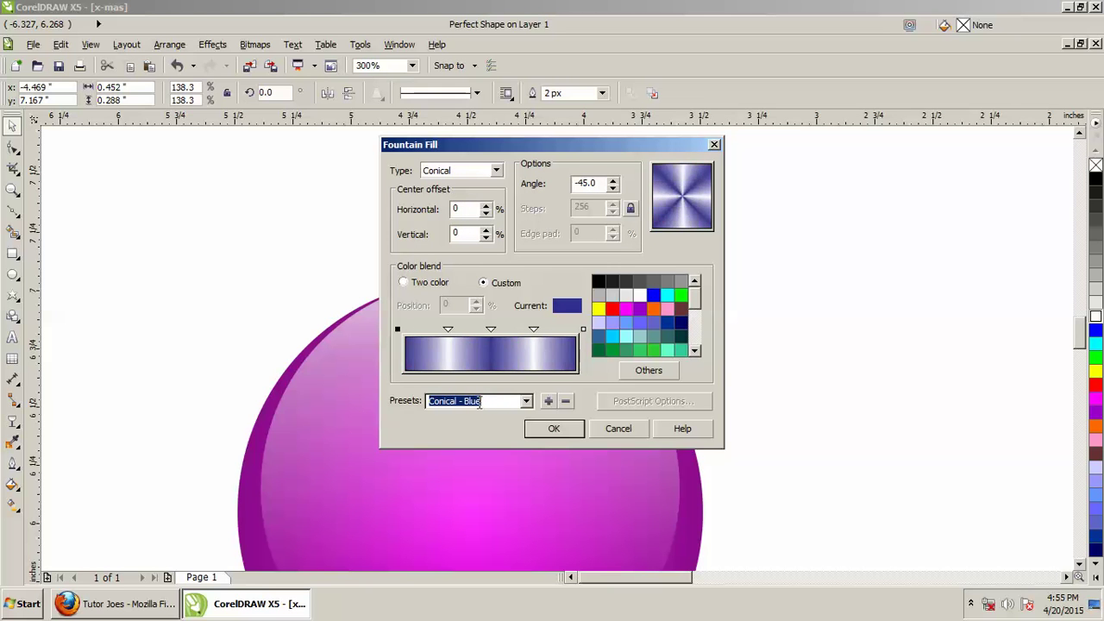
pyautogui.press('Down')
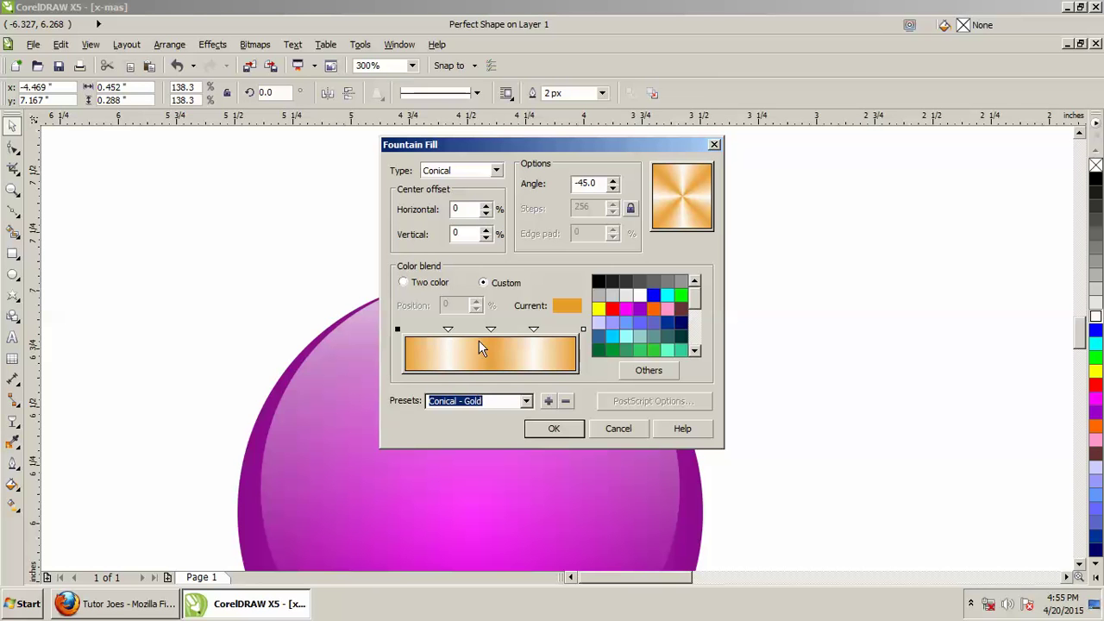
# Change the cap's gold fountain fill to Linear with an angle of 0 and apply it
pyautogui.click(496, 170)
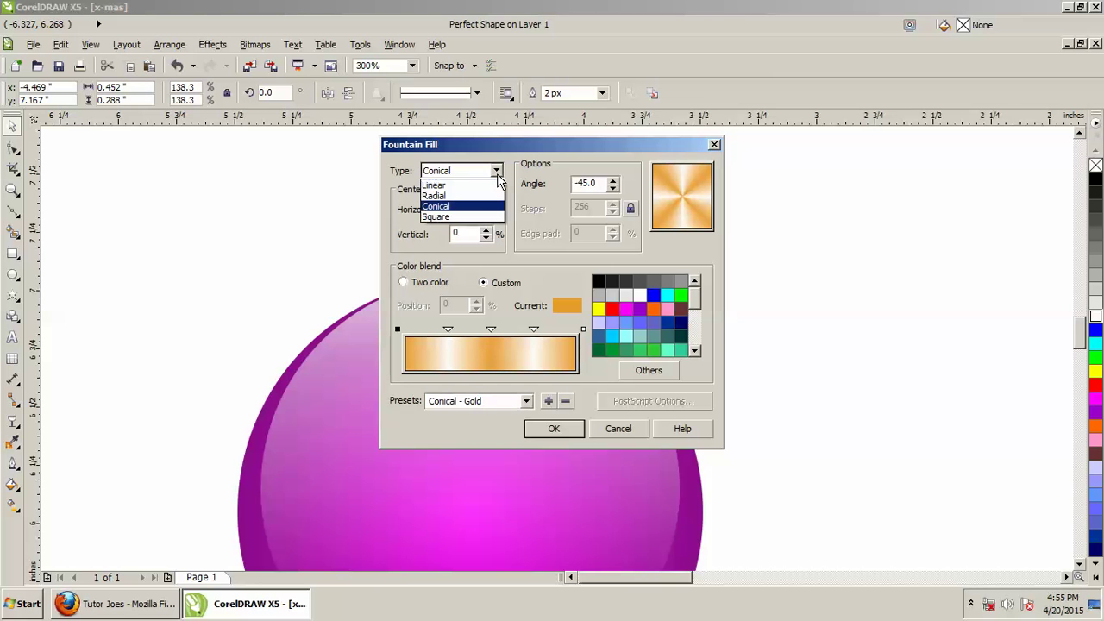
pyautogui.click(440, 185)
pyautogui.press('Tab')
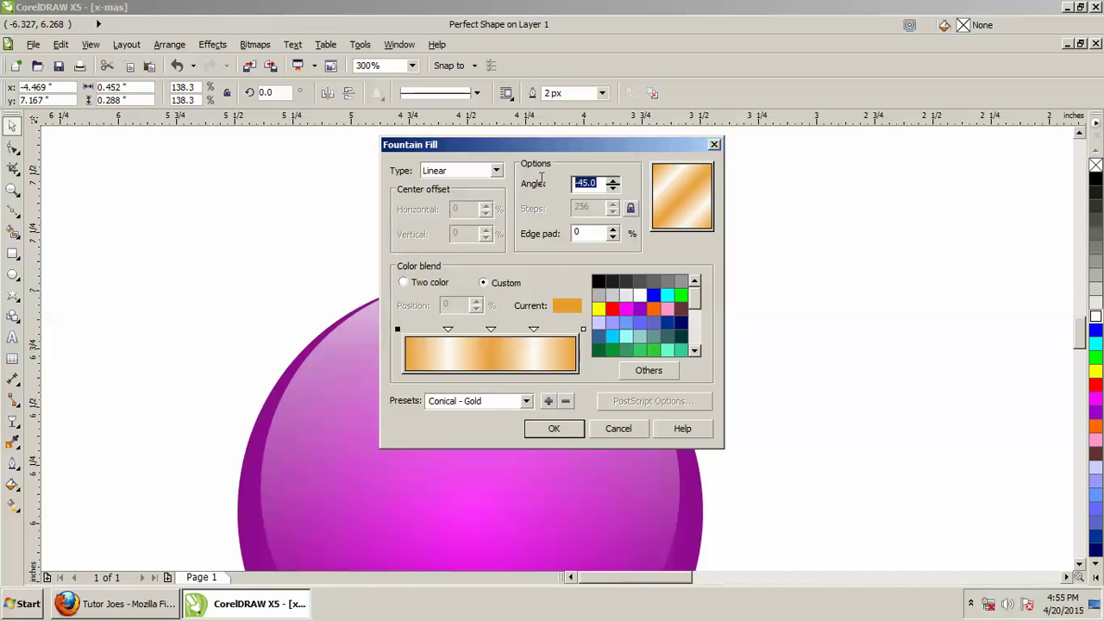
pyautogui.write('0')
pyautogui.click(565, 430)
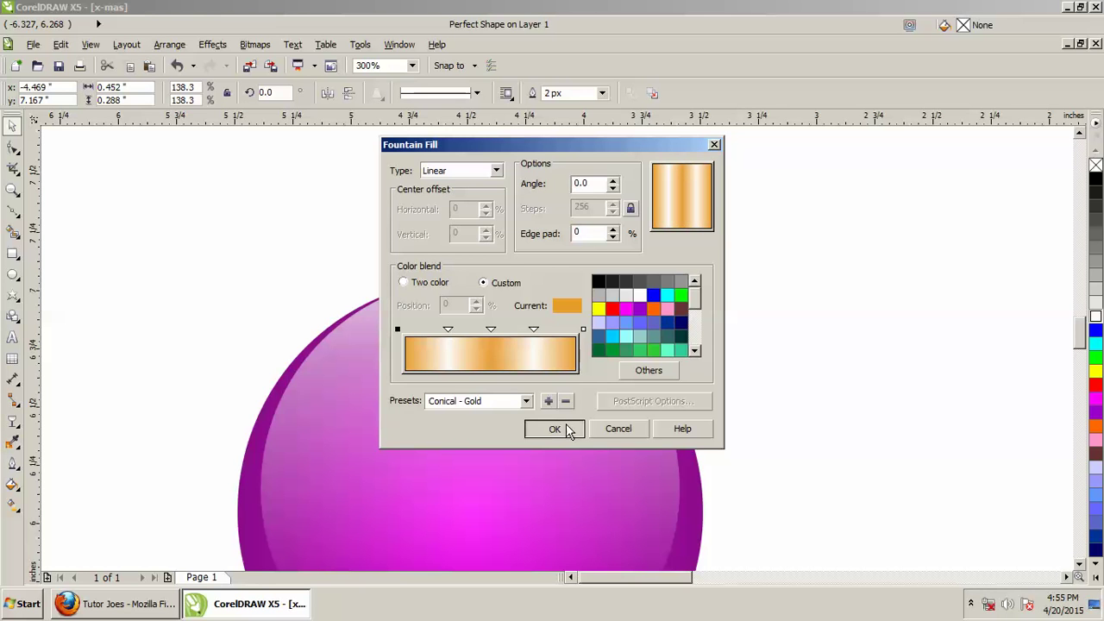
# Remove the cap's outline and nudge the cap slightly down onto the ball
pyautogui.click(602, 93)
pyautogui.click(589, 105)
pyautogui.click(569, 220)
pyautogui.scroll(1, 474, 250)
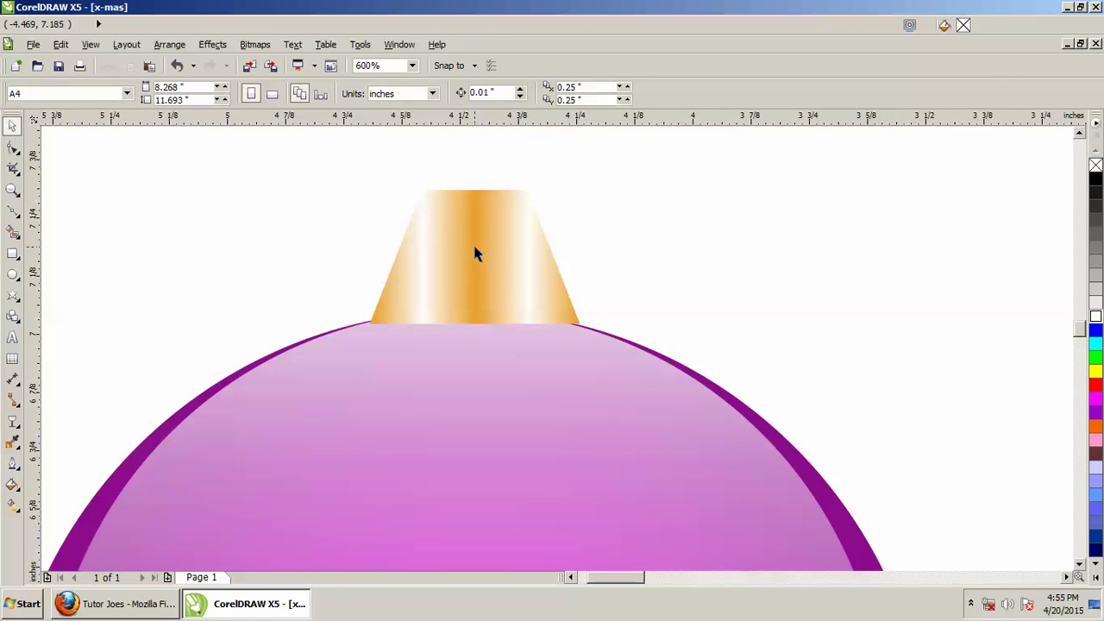
pyautogui.click(475, 253)
pyautogui.click(630, 223)
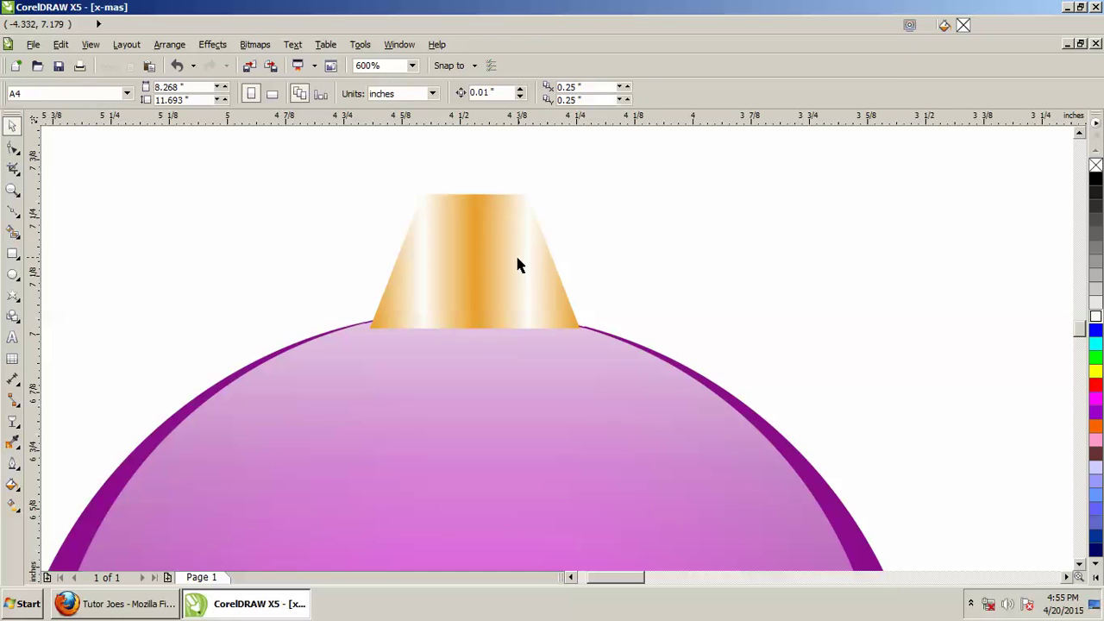
# Draw a ring about 0.14 inches in diameter centred on the cap's top edge and send it behind the cap
pyautogui.click(12, 274)
pyautogui.moveTo(438, 153); pyautogui.dragTo(504, 217)
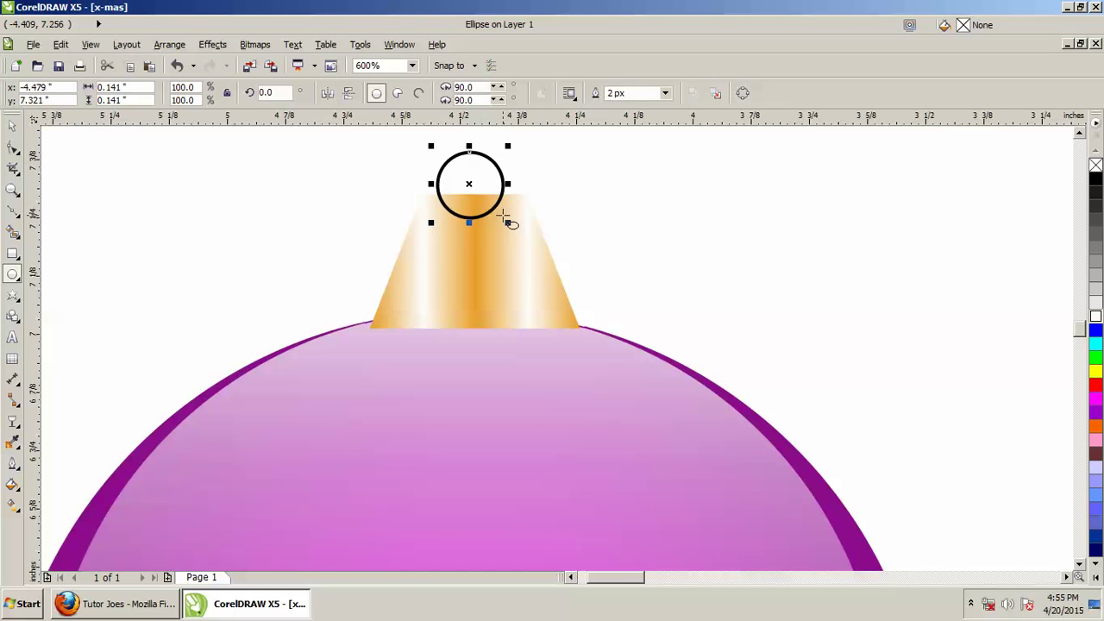
pyautogui.hotkey('ctrl', 'Left')
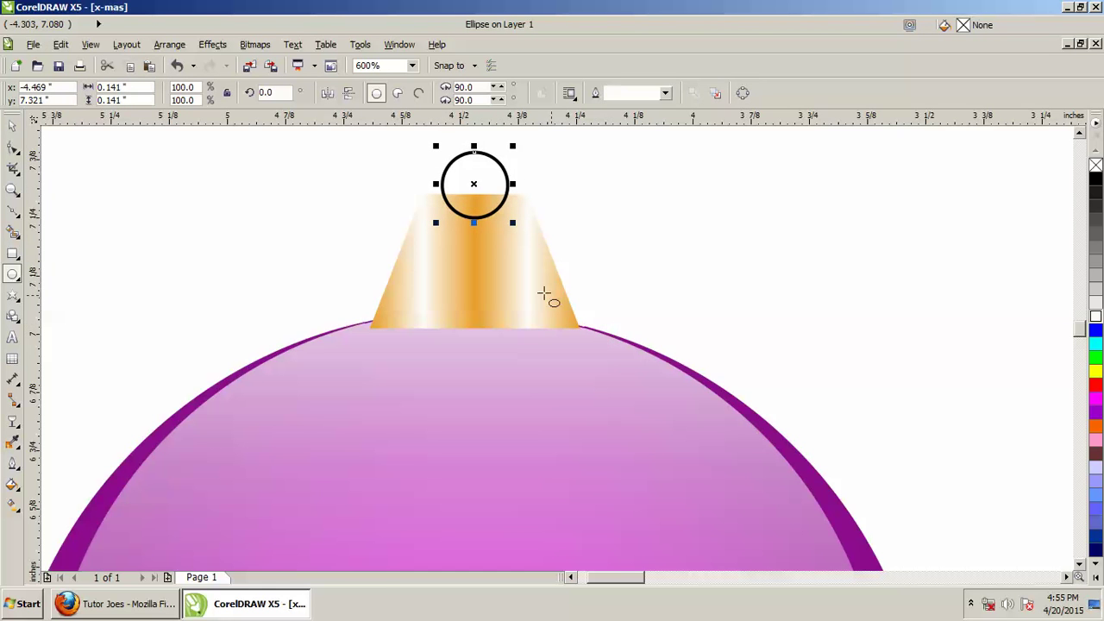
pyautogui.click(172, 44)
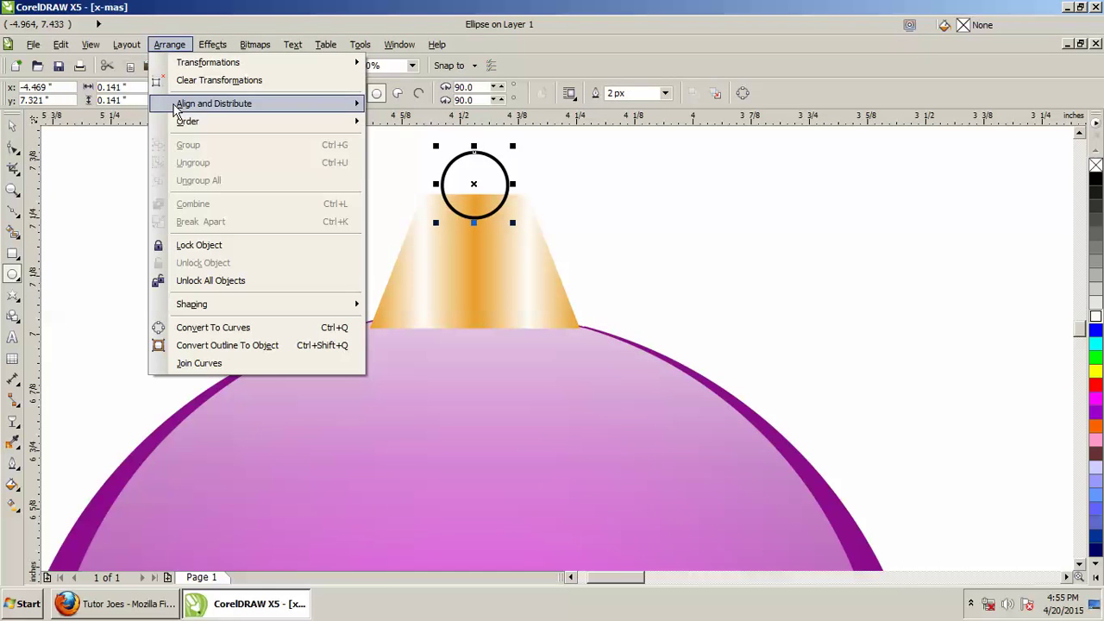
pyautogui.moveTo(187, 130)
pyautogui.click(407, 141)
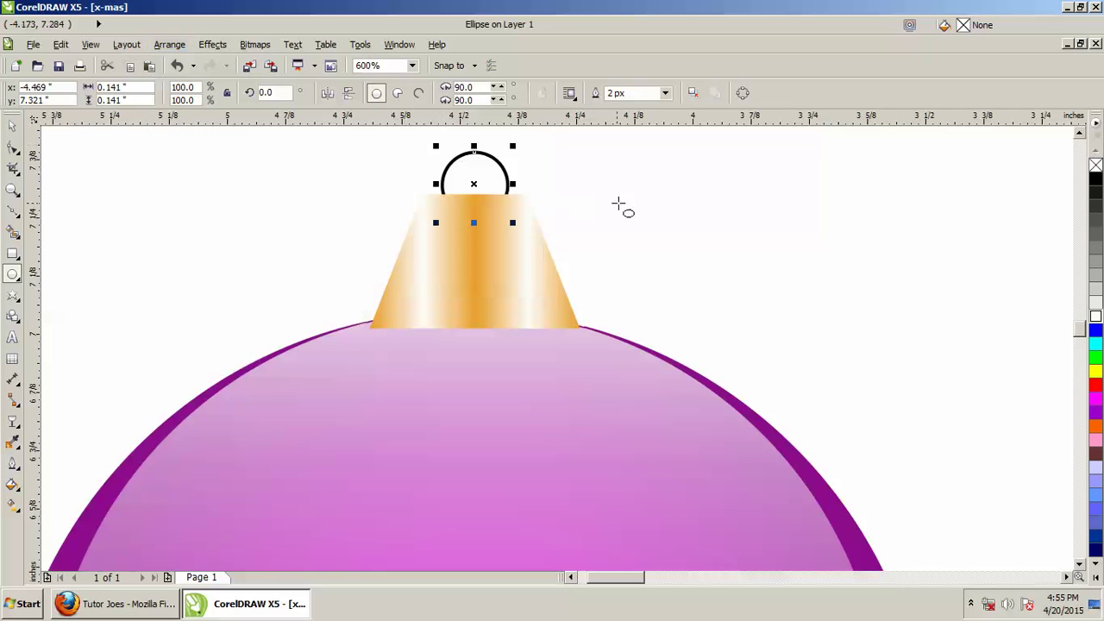
pyautogui.click(12, 125)
pyautogui.click(233, 235)
# Group the ball, cap and ring into one ornament and scale it down proportionally
pyautogui.scroll(-4, 233, 235)
pyautogui.moveTo(543, 527); pyautogui.dragTo(115, 145)
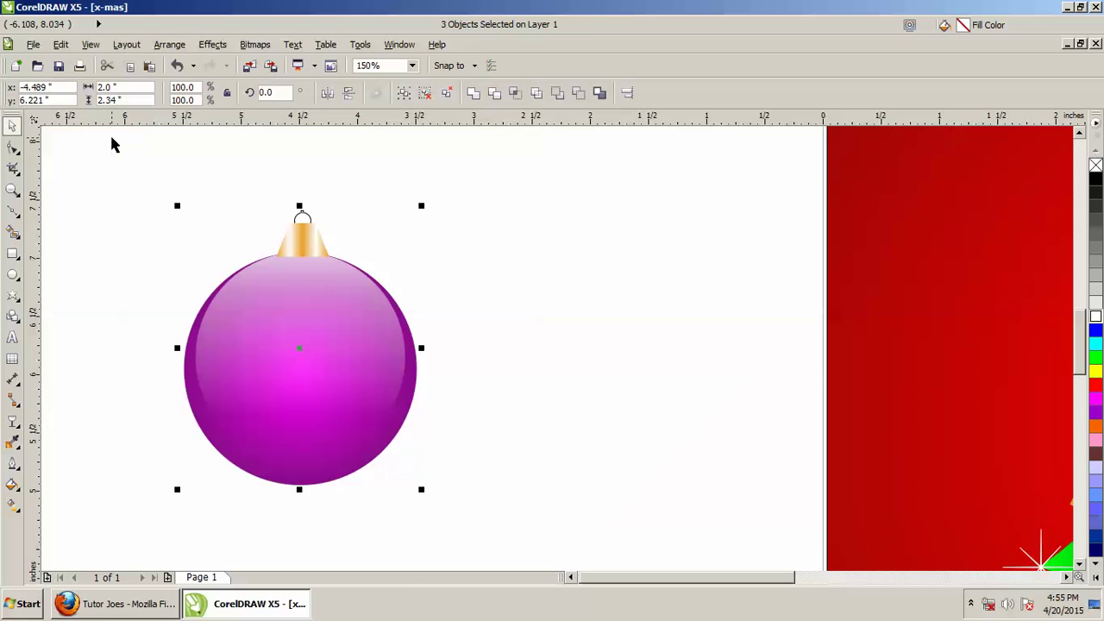
pyautogui.hotkey('ctrl', 'g')
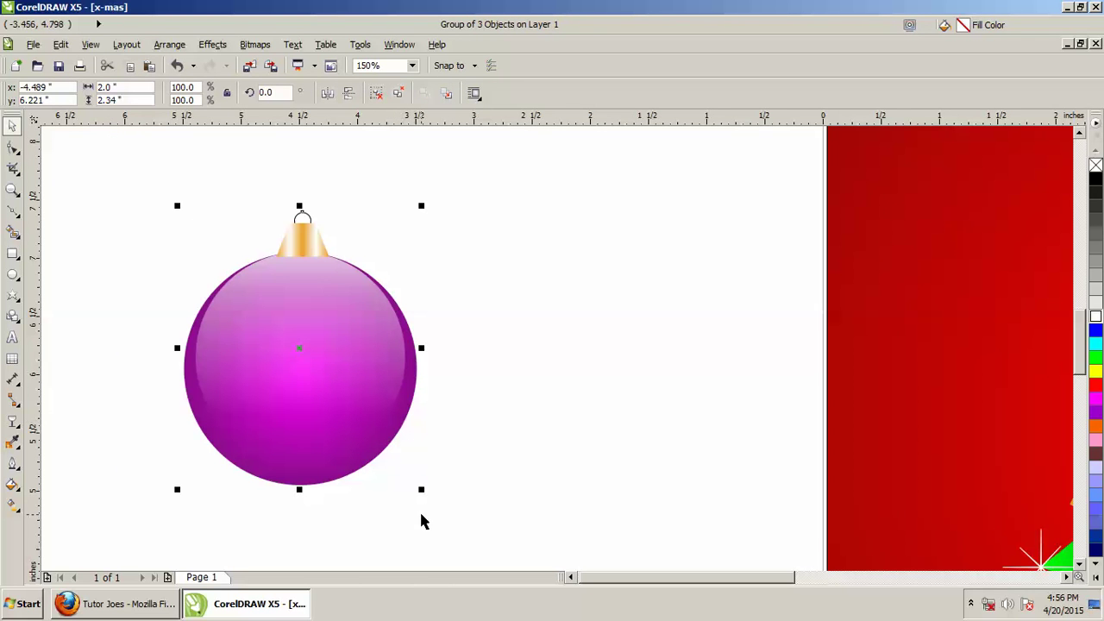
pyautogui.moveTo(419, 486); pyautogui.dragTo(362, 423)
pyautogui.click(402, 403)
# Move the ornament to the left of the tree's lowest tier, just under the tier above, and shrink it to about 0.78 inches wide
pyautogui.moveTo(345, 361); pyautogui.dragTo(763, 468)
pyautogui.scroll(-3, 747, 506)
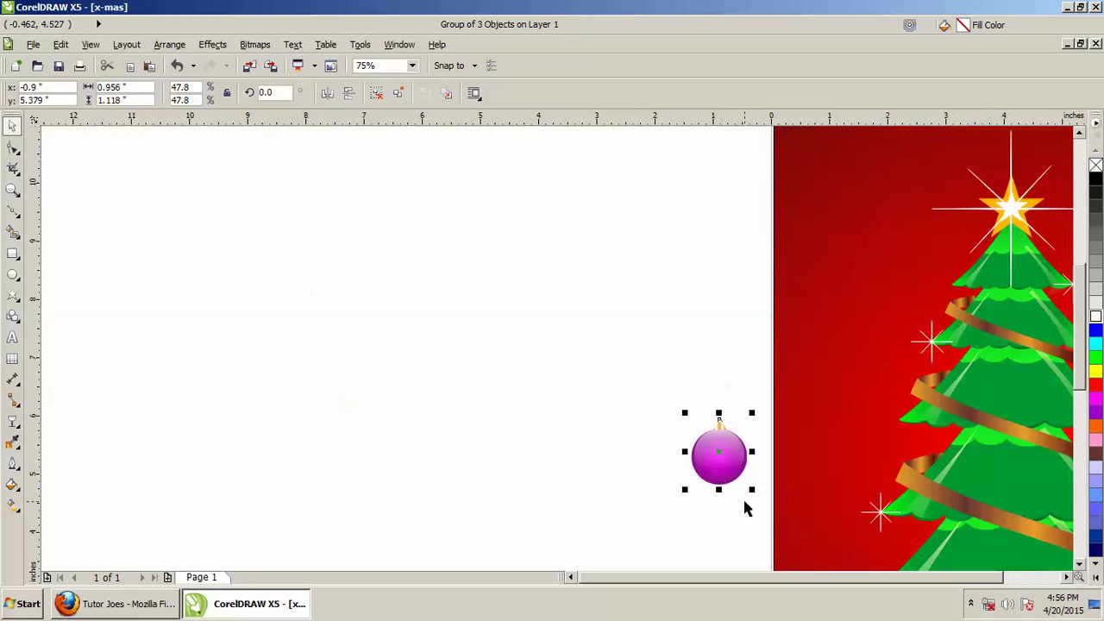
pyautogui.moveTo(1075, 348); pyautogui.dragTo(1089, 422)
pyautogui.scroll(2, 712, 386)
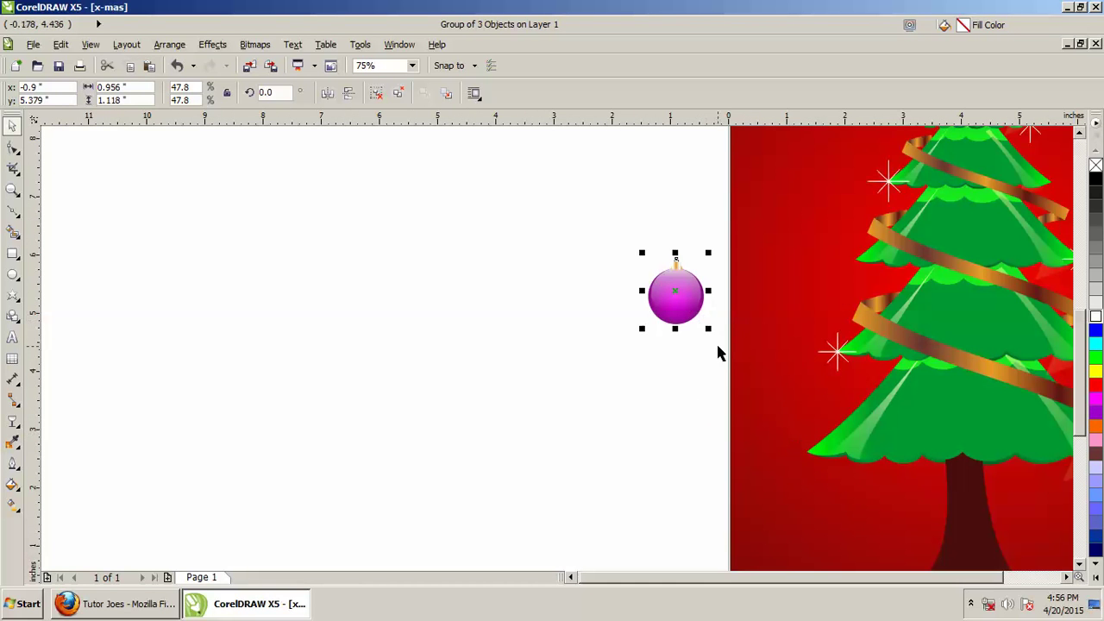
pyautogui.click(708, 330)
pyautogui.click(702, 320)
pyautogui.moveTo(708, 328); pyautogui.dragTo(883, 392)
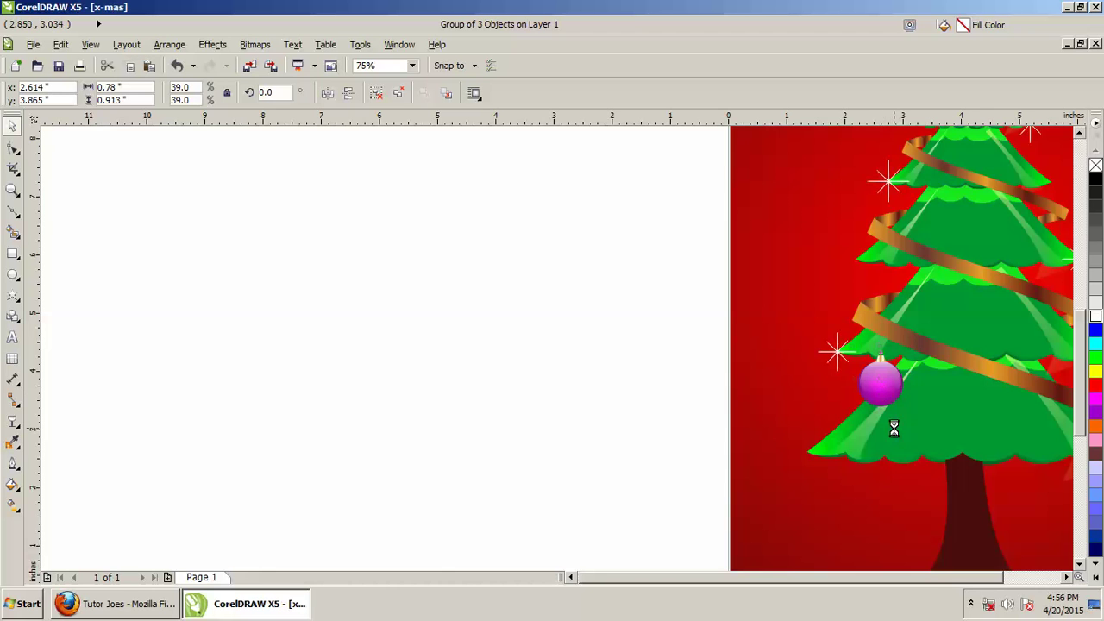
# Duplicate the ornament and place the copy higher on the right side of the tree, over the ribbon on the second-lowest tier
pyautogui.hscroll(3, 923, 582)
pyautogui.hscroll(1, 923, 582)
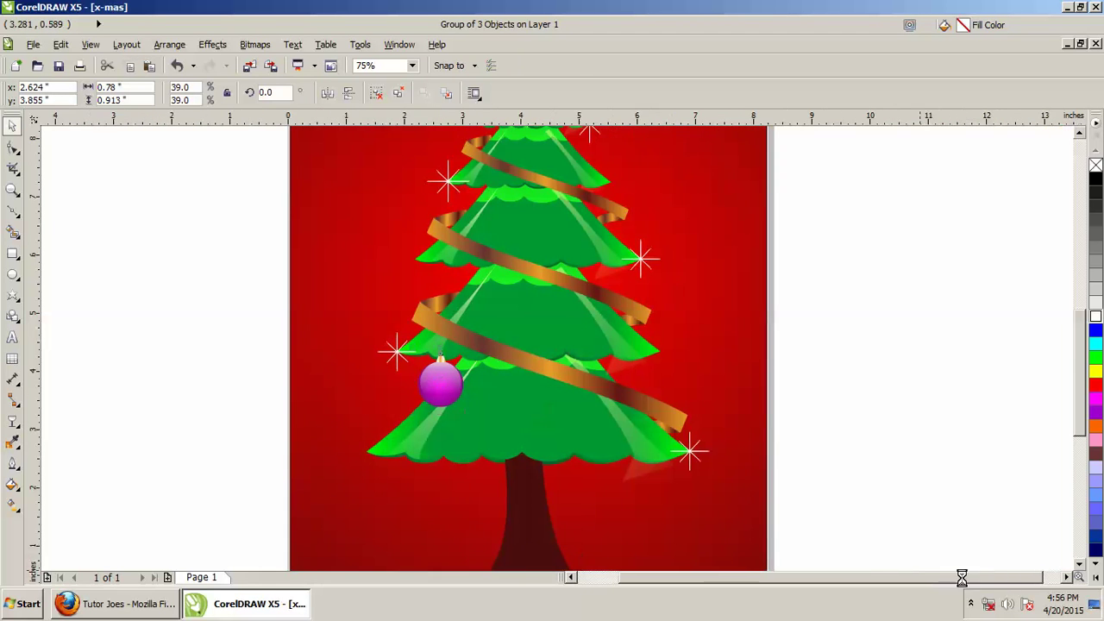
pyautogui.scroll(2, 494, 399)
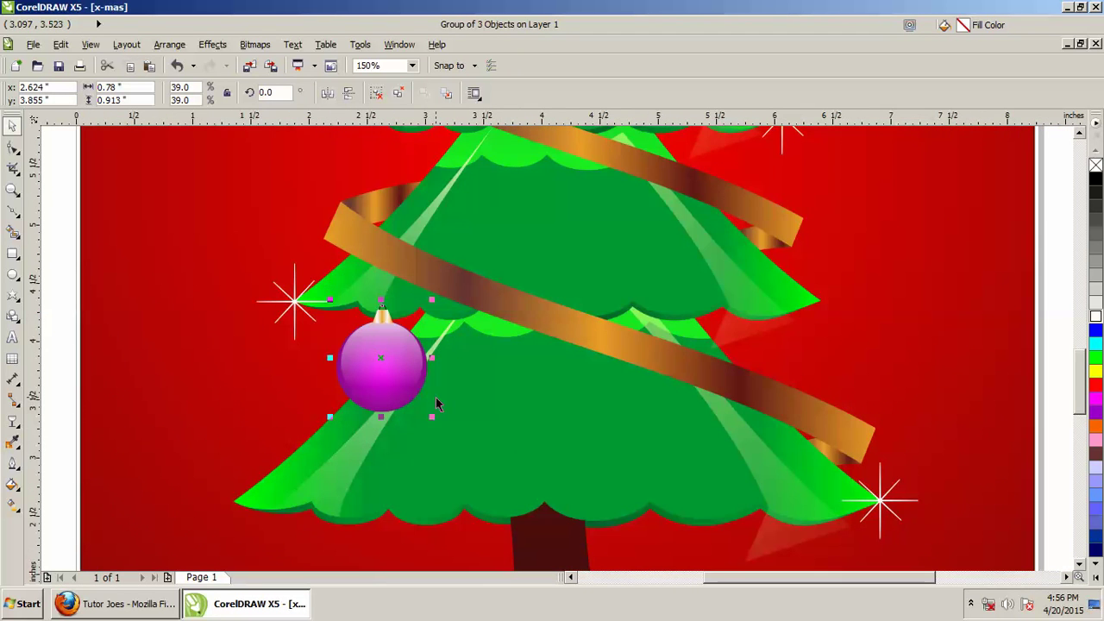
pyautogui.moveTo(382, 379); pyautogui.dragTo(650, 228)
pyautogui.rightClick(651, 229)
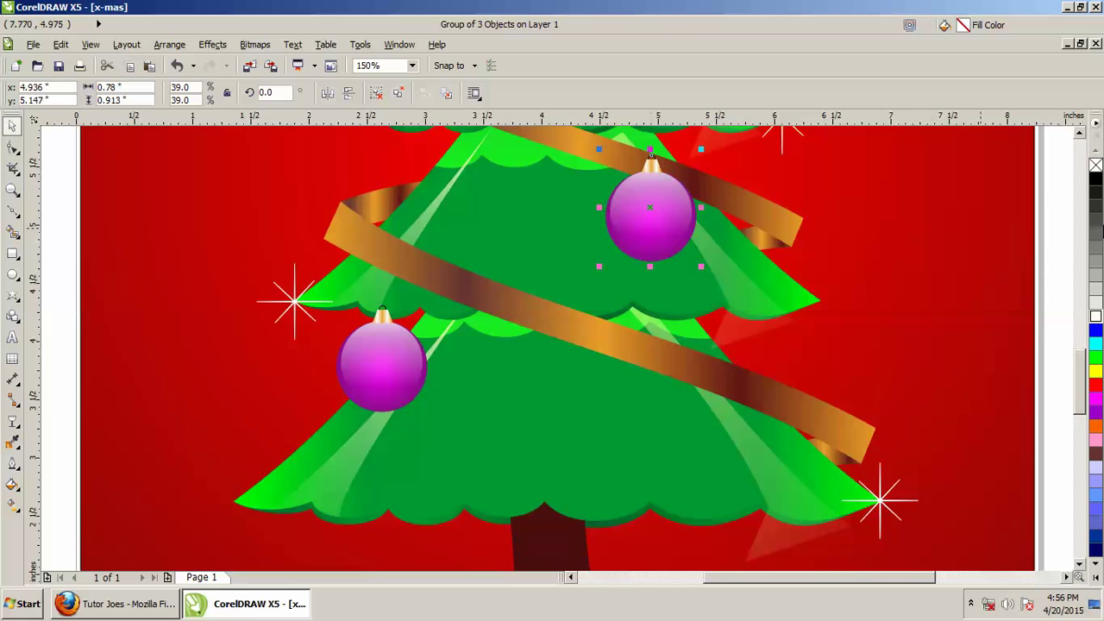
pyautogui.scroll(3, 1080, 164)
pyautogui.moveTo(667, 361); pyautogui.dragTo(660, 330)
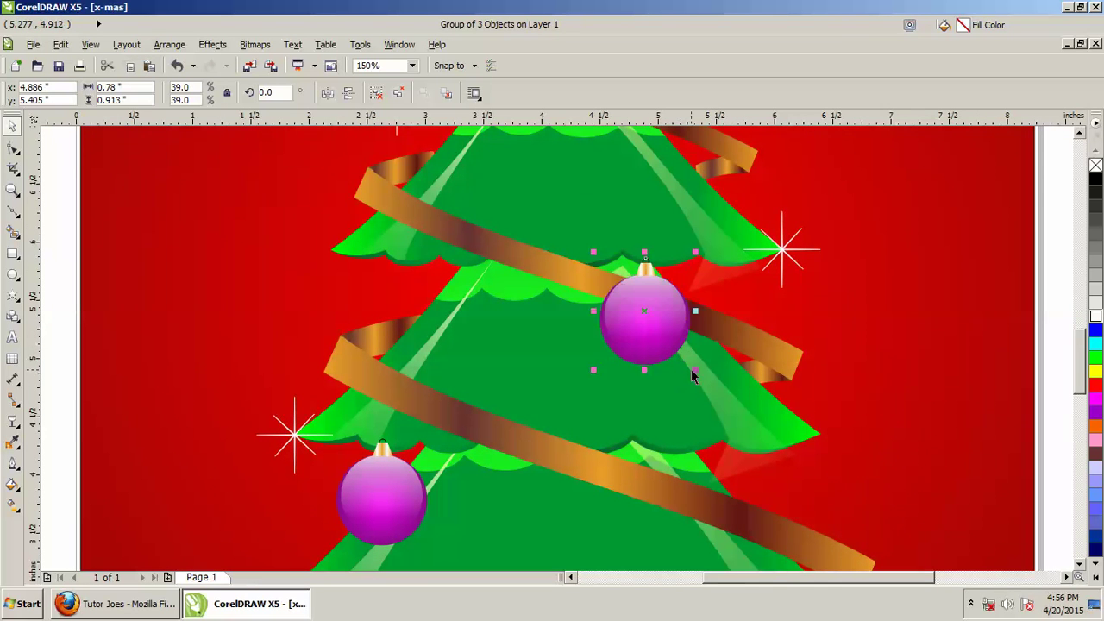
# Scale the copied ornament down to about 0.67 inches wide and hang its ring from the notch in the scalloped tier edge
pyautogui.moveTo(693, 371); pyautogui.dragTo(679, 366)
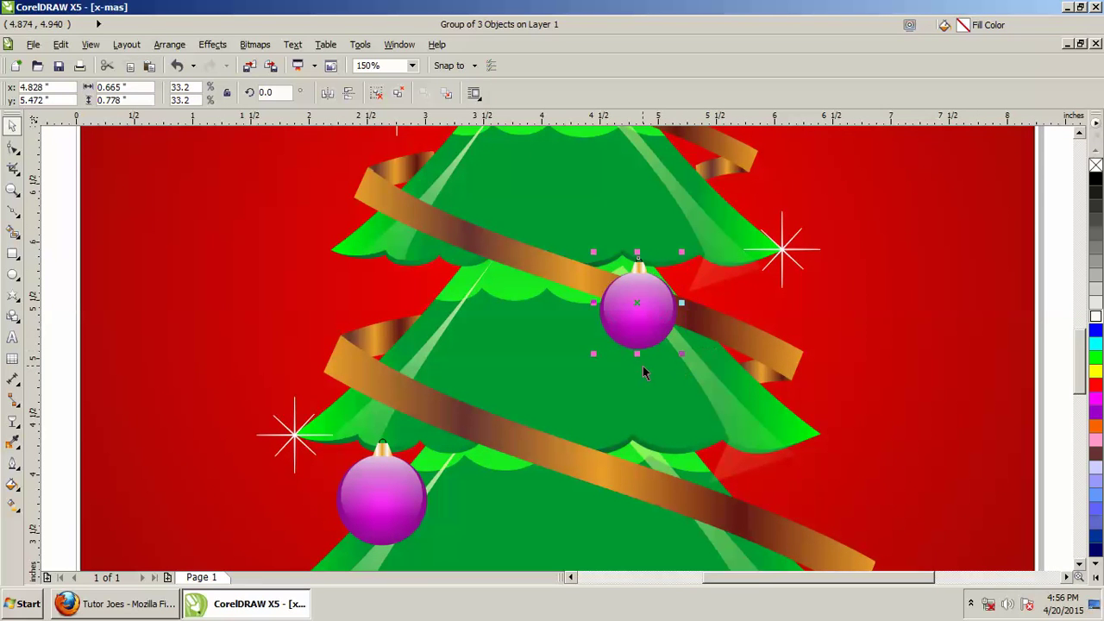
pyautogui.press('Right')
pyautogui.press('Up')
pyautogui.scroll(2, 639, 302)
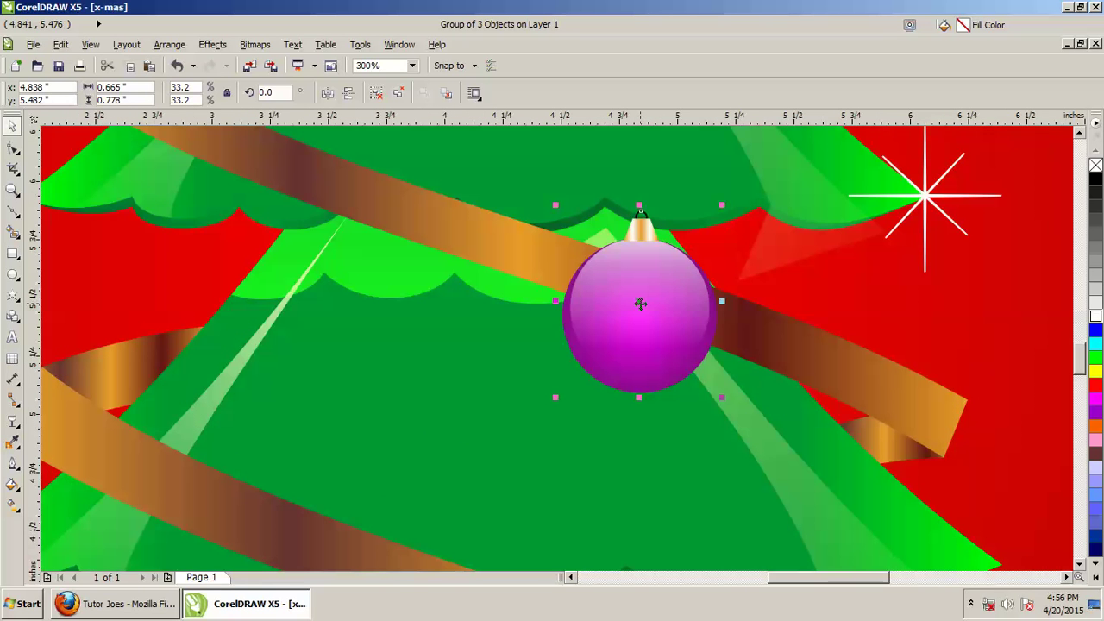
pyautogui.moveTo(640, 304); pyautogui.dragTo(582, 301)
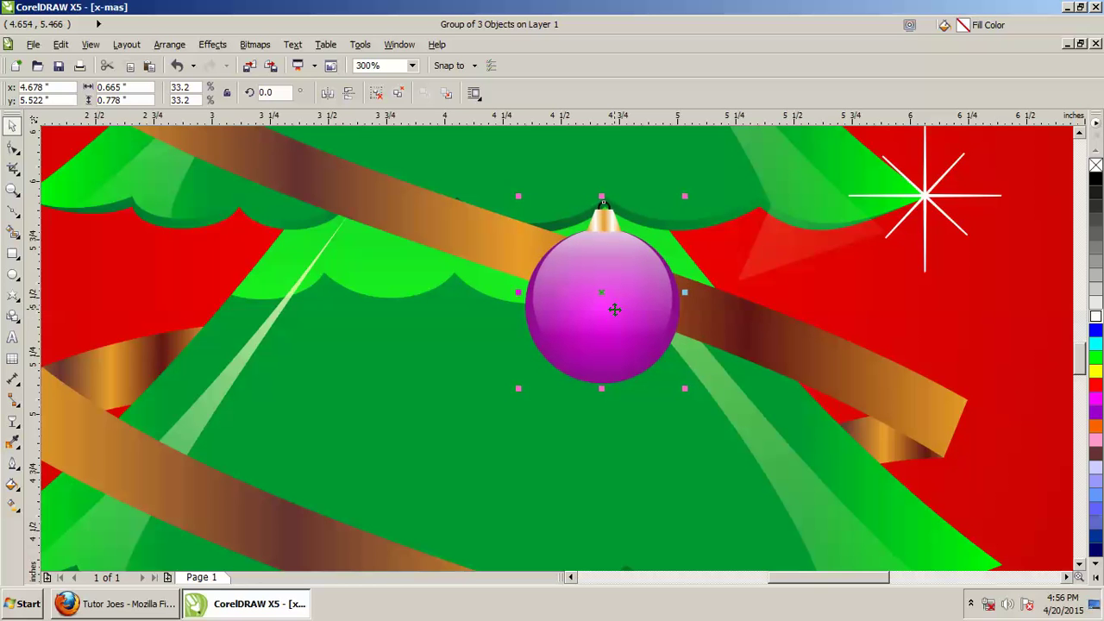
# Ungroup the copied purple ornament and set both end colors of its ball's radial fountain fill to red
pyautogui.click(399, 93)
pyautogui.press('Escape')
pyautogui.click(649, 367)
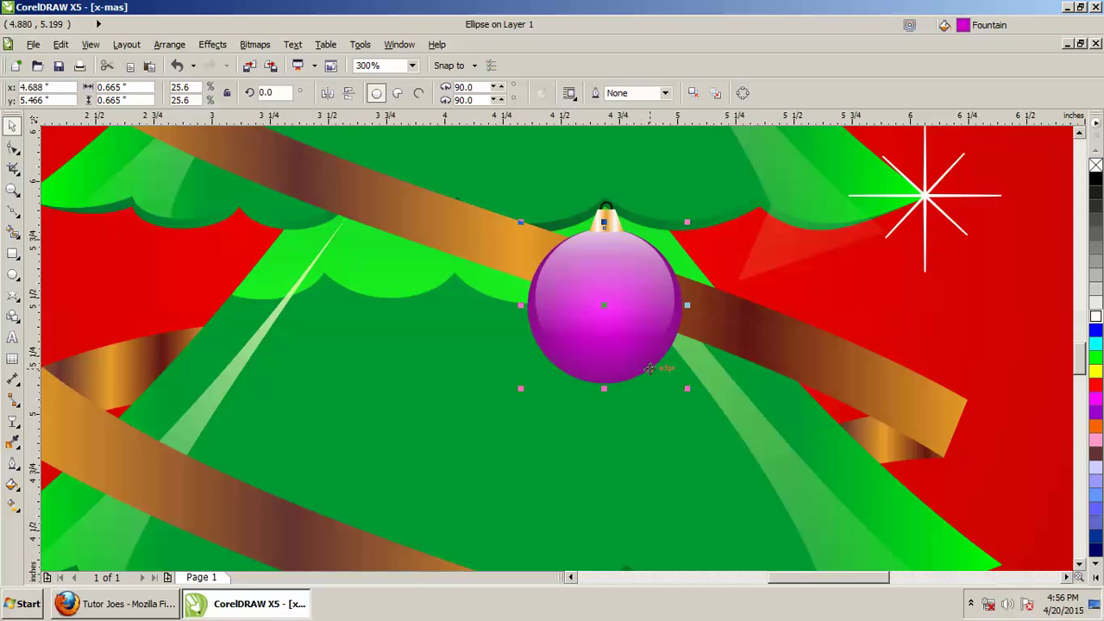
pyautogui.scroll(1, 643, 374)
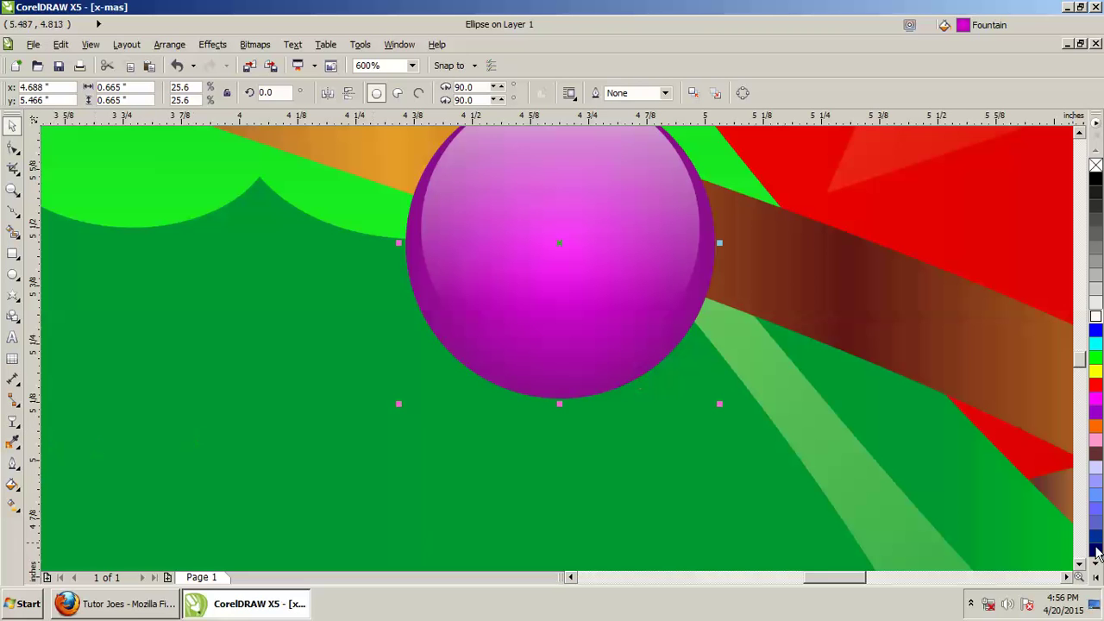
pyautogui.click(15, 488)
pyautogui.click(74, 388)
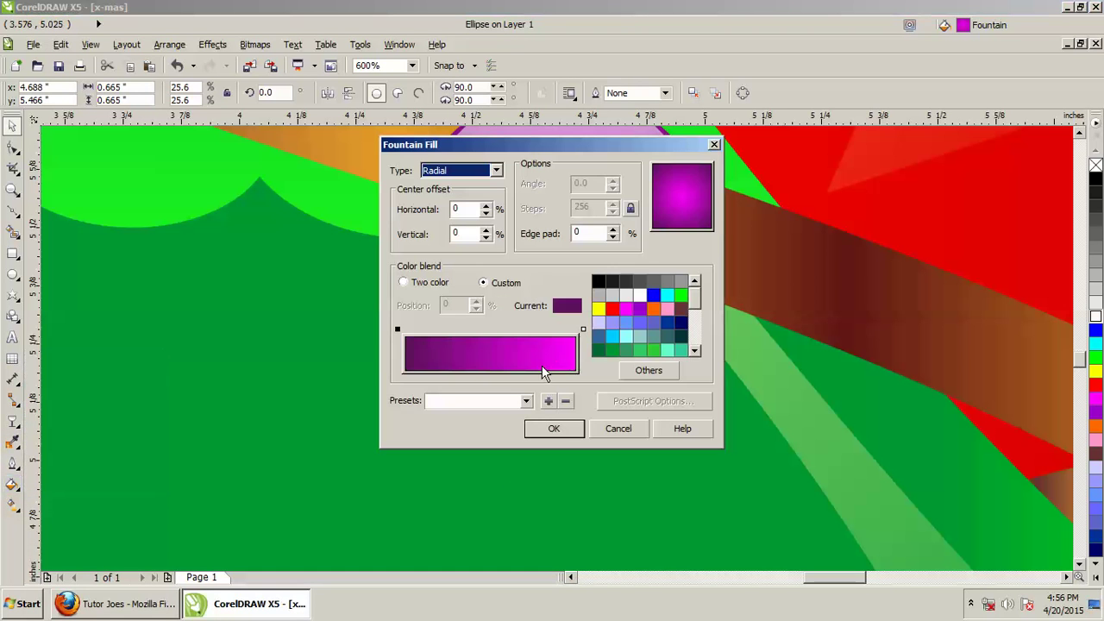
pyautogui.click(611, 308)
pyautogui.click(582, 328)
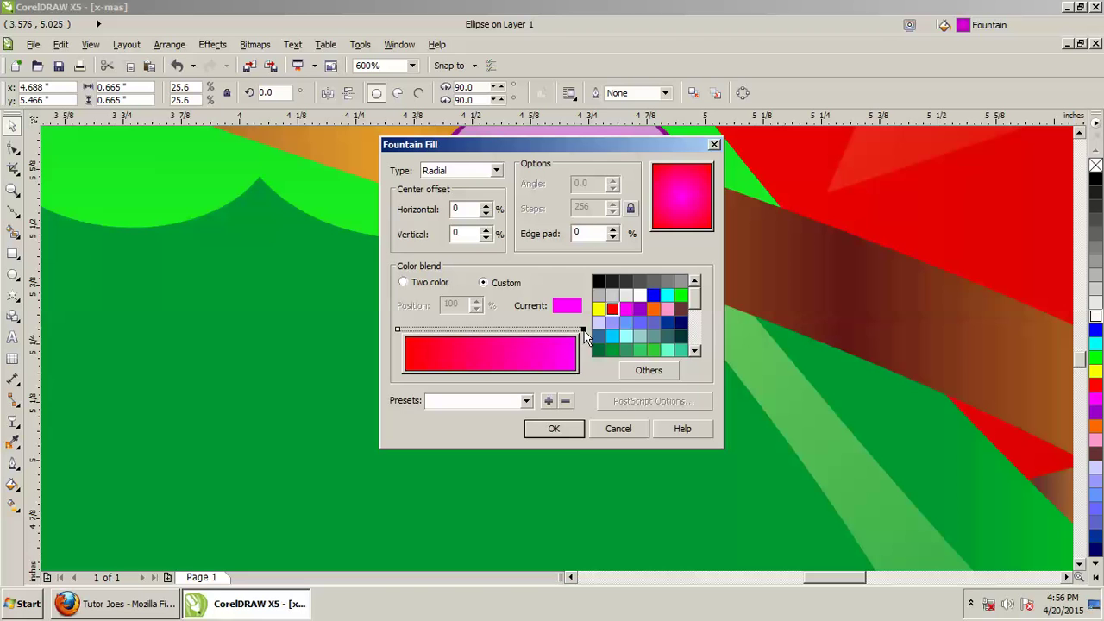
pyautogui.click(611, 309)
# Darken the outer color of the ball's radial fill to deep red #7D0E0E and apply the fill
pyautogui.click(397, 330)
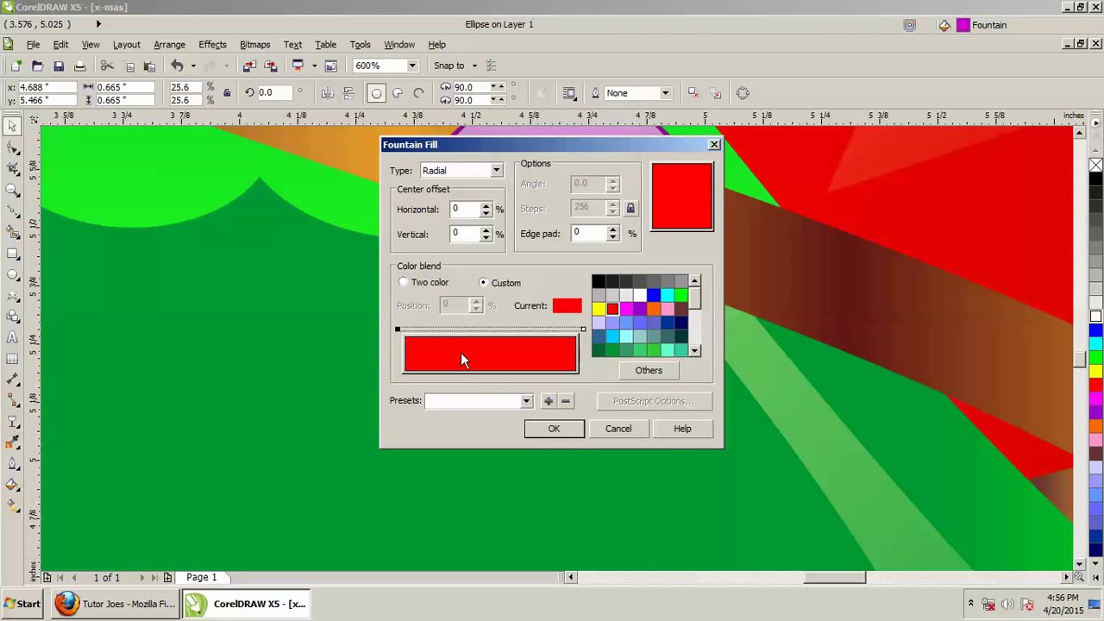
pyautogui.click(663, 376)
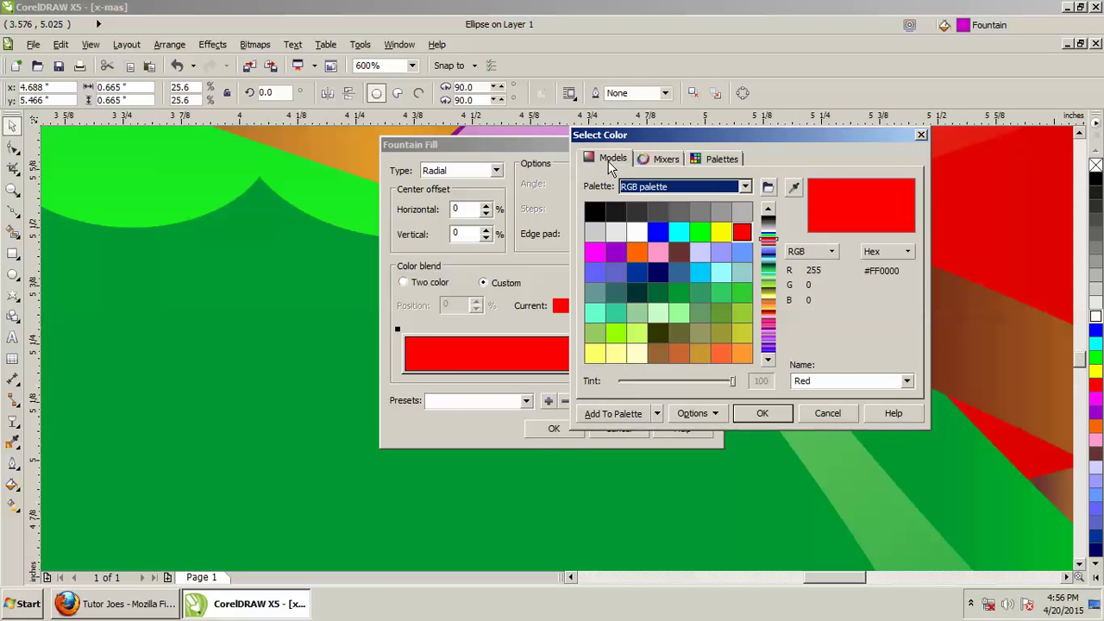
pyautogui.click(610, 158)
pyautogui.moveTo(739, 257); pyautogui.dragTo(737, 301)
pyautogui.click(762, 413)
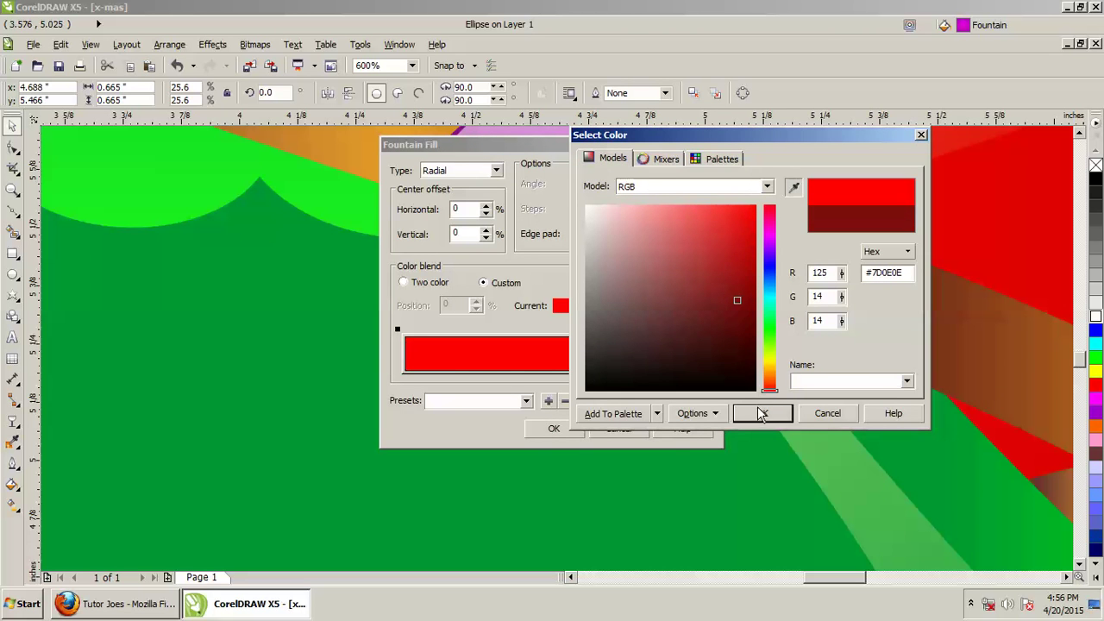
pyautogui.click(574, 432)
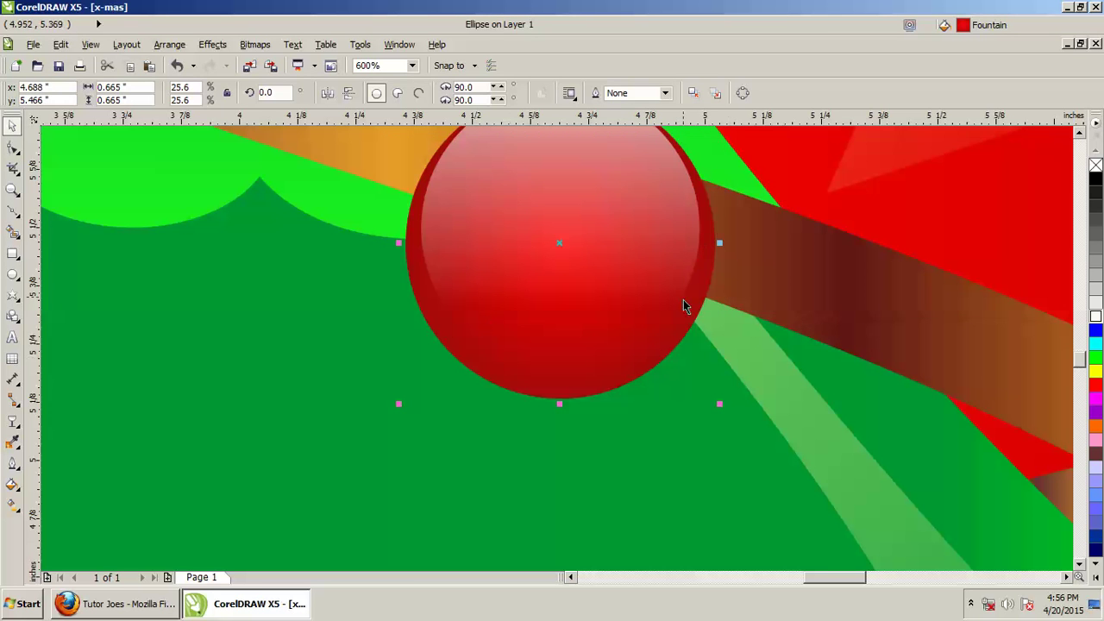
# Select all four parts of the red ornament and group them
pyautogui.press('Escape')
pyautogui.scroll(-2, 888, 224)
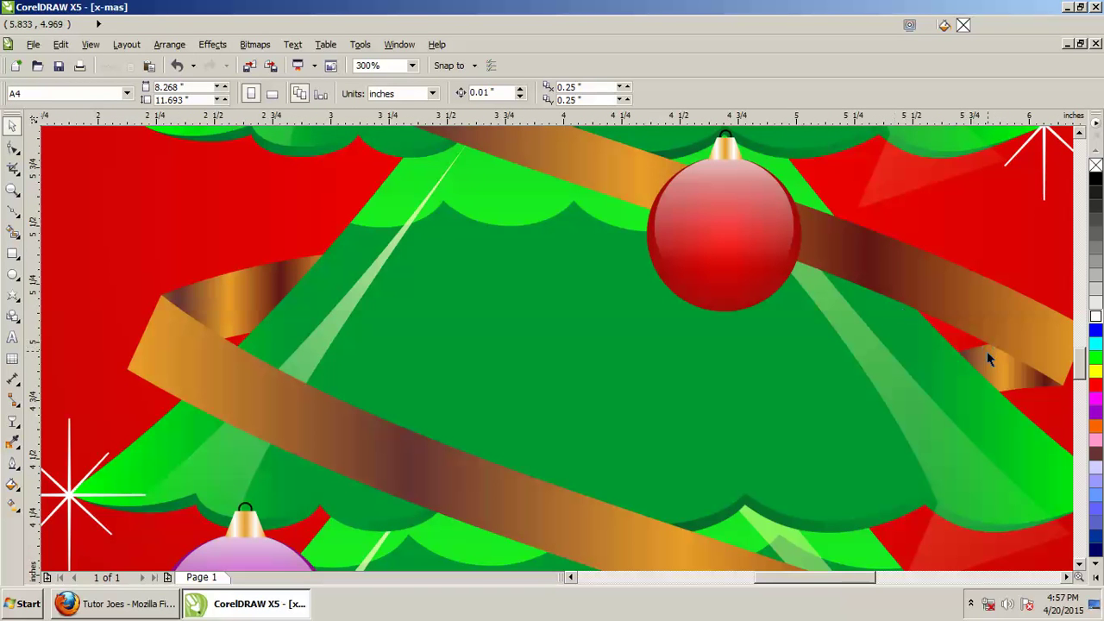
pyautogui.moveTo(608, 194); pyautogui.dragTo(583, 170)
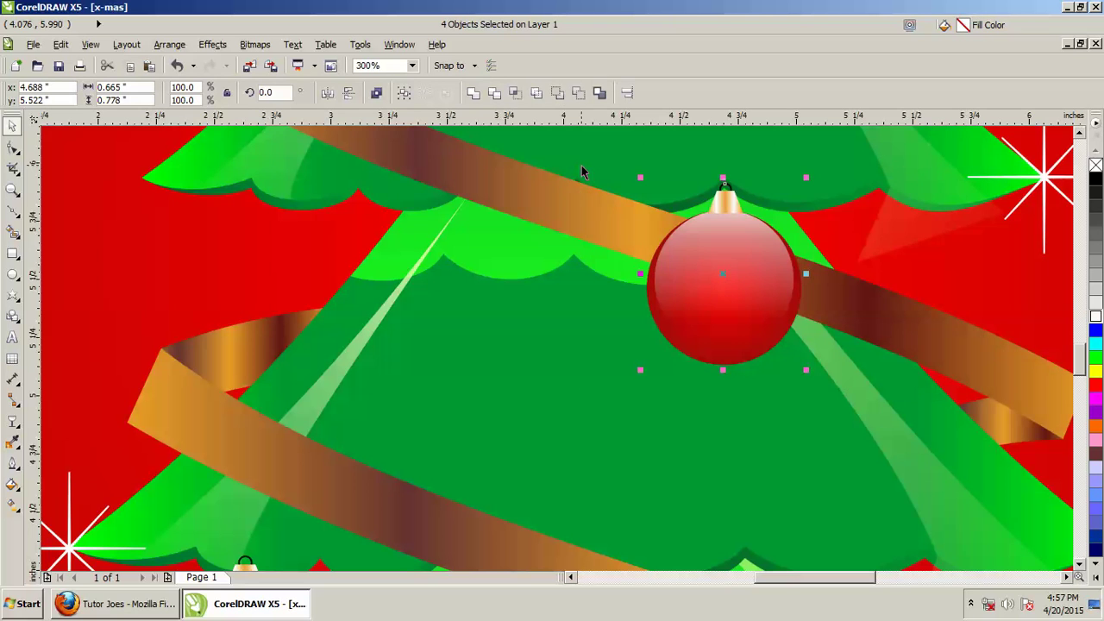
pyautogui.hotkey('ctrl', 'g')
# Duplicate the red ornament and hang the copy one tier higher on the tree's left side, beside the white sparkle
pyautogui.click(1078, 132)
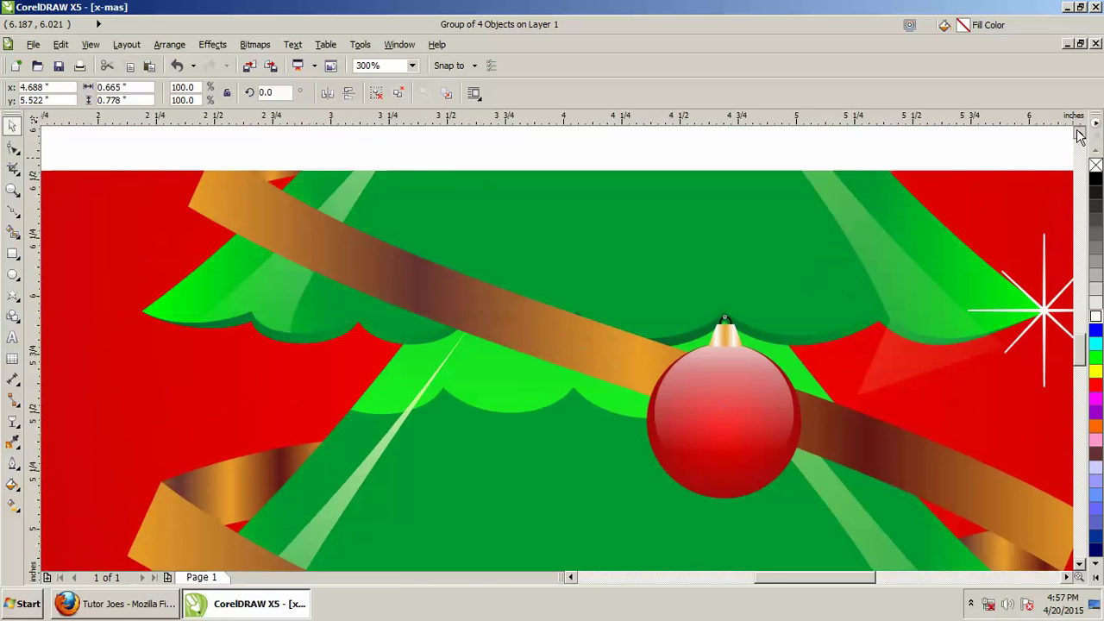
pyautogui.moveTo(722, 496); pyautogui.dragTo(420, 207)
pyautogui.rightClick(420, 207)
pyautogui.click(1079, 132)
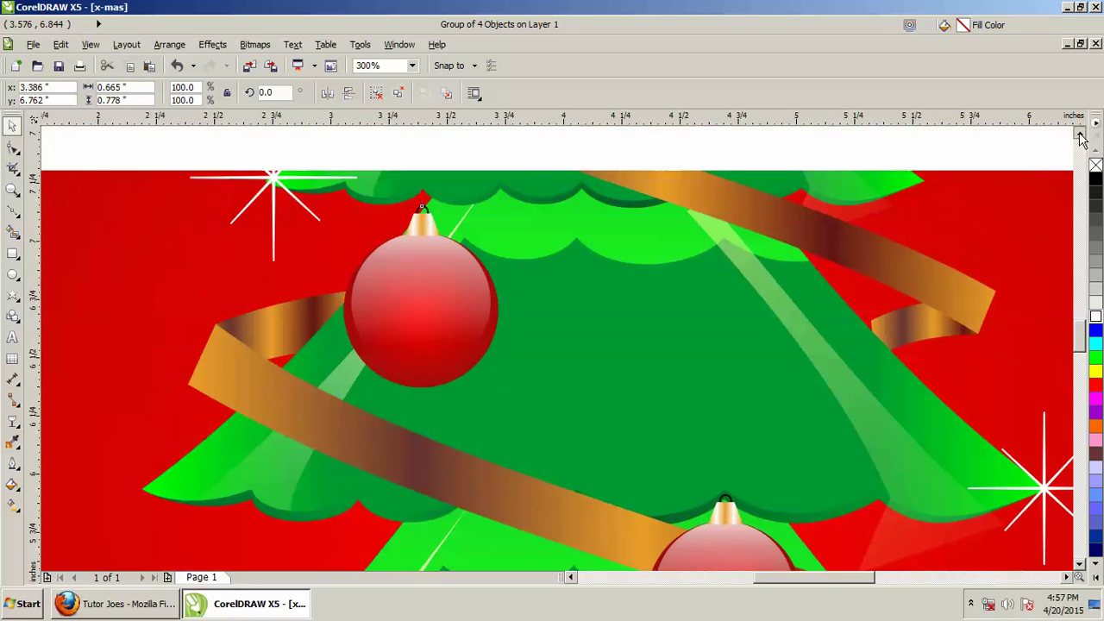
pyautogui.moveTo(422, 401); pyautogui.dragTo(363, 381)
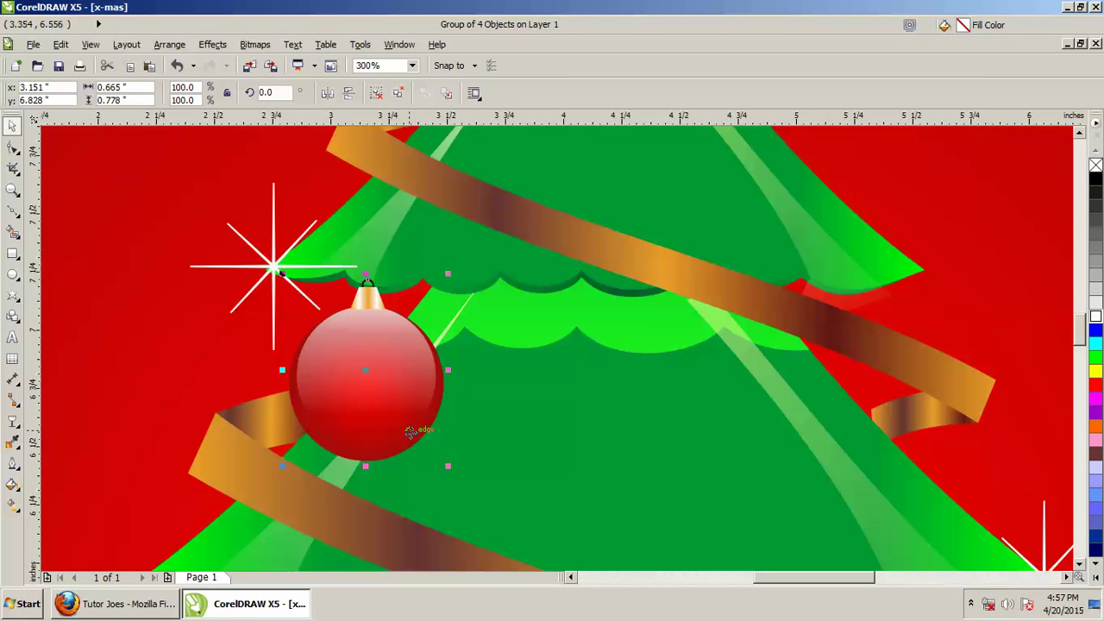
# Ungroup the copied red ornament and give its ball a radial fountain fill from blue at the edge to cyan at the center
pyautogui.click(1095, 359)
pyautogui.hotkey('ctrl', 'z')
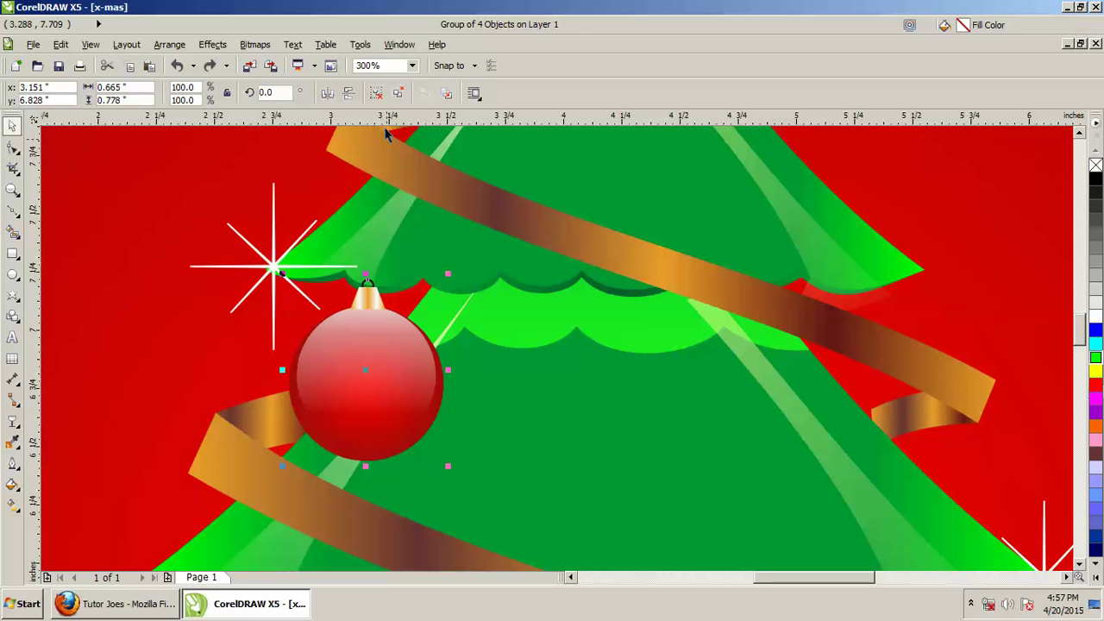
pyautogui.click(399, 95)
pyautogui.press('Escape')
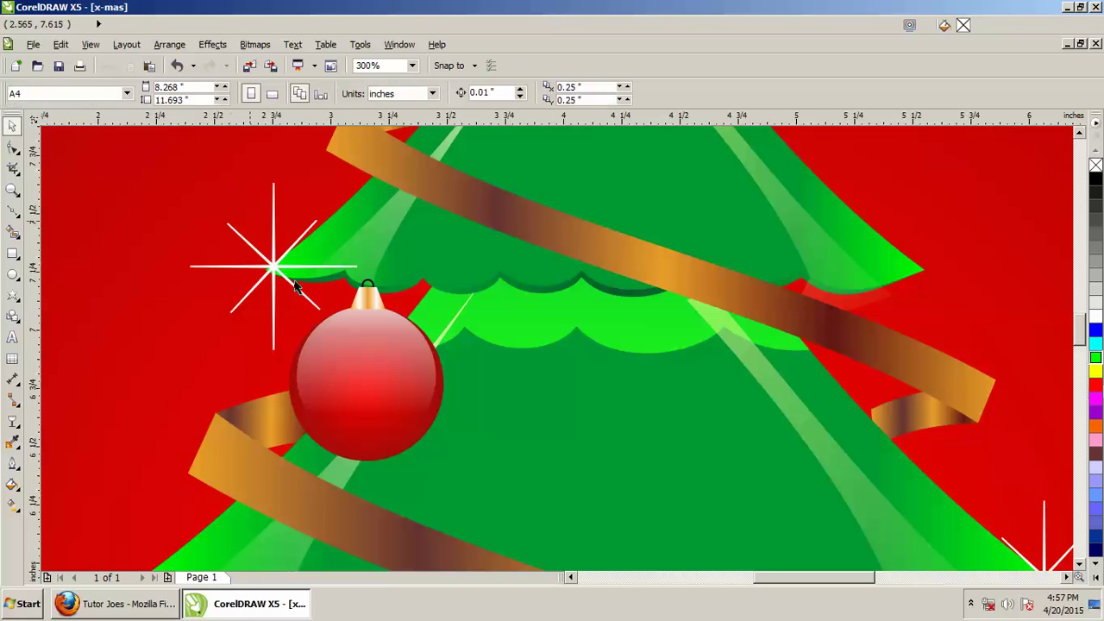
pyautogui.click(423, 429)
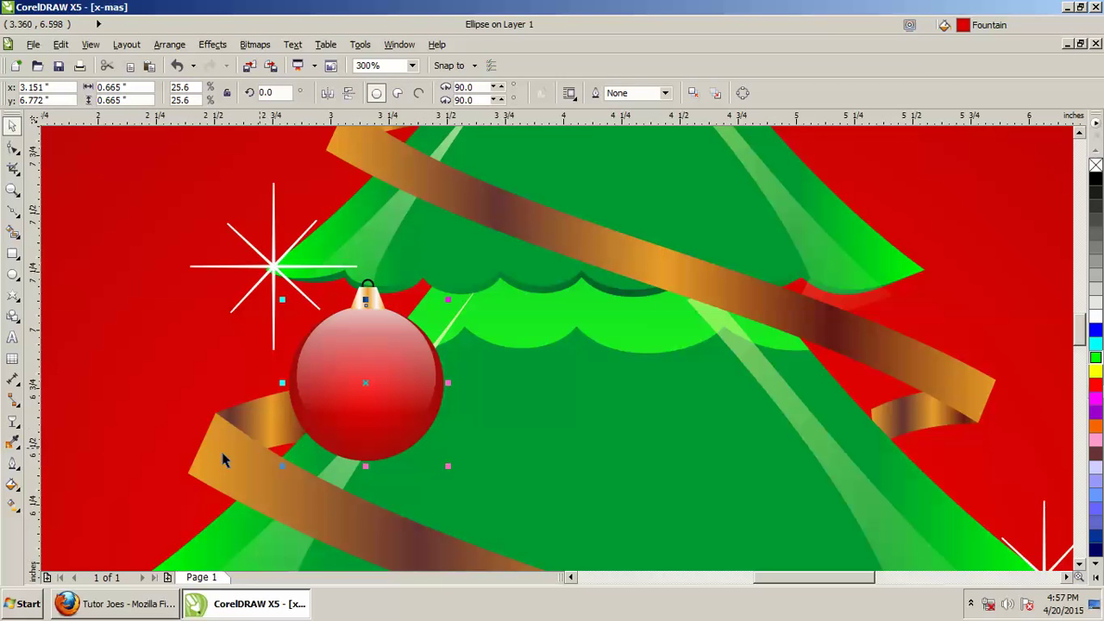
pyautogui.click(12, 487)
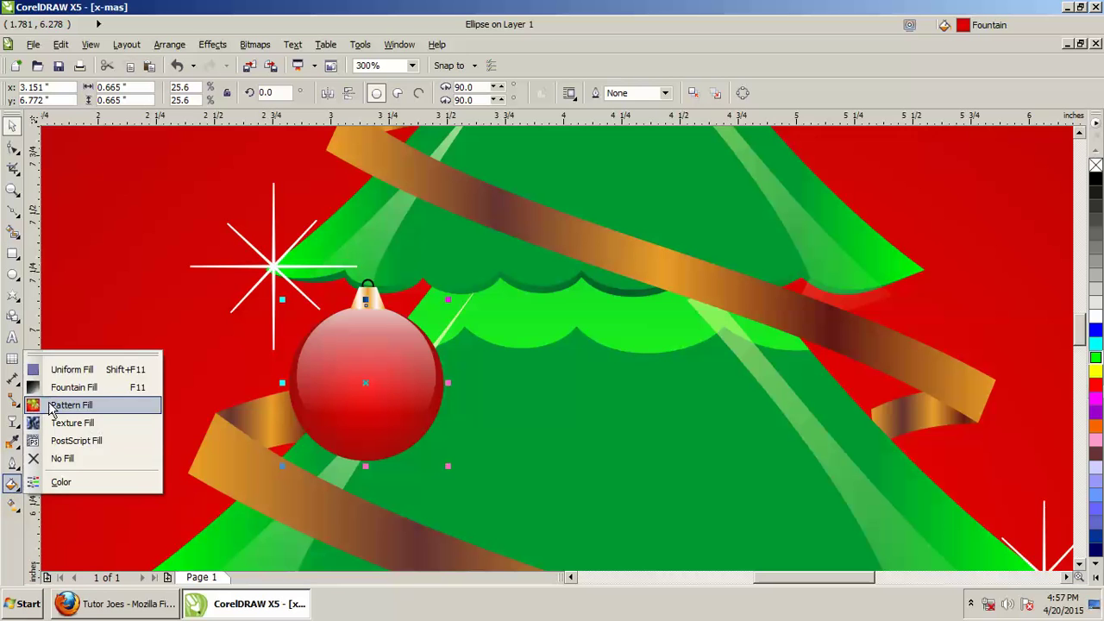
pyautogui.click(69, 385)
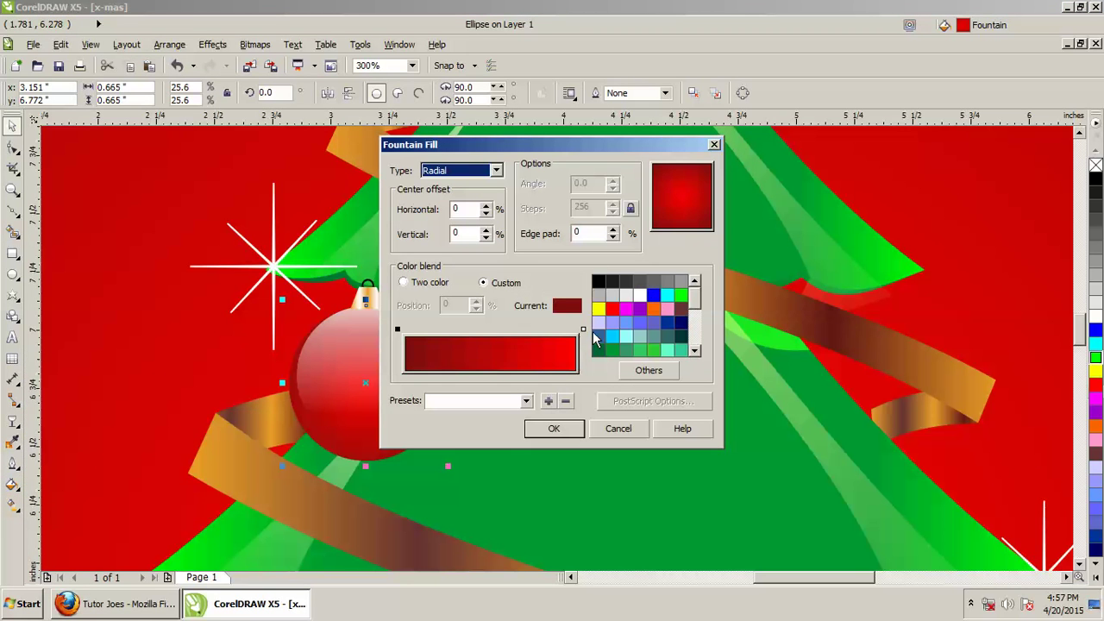
pyautogui.click(653, 295)
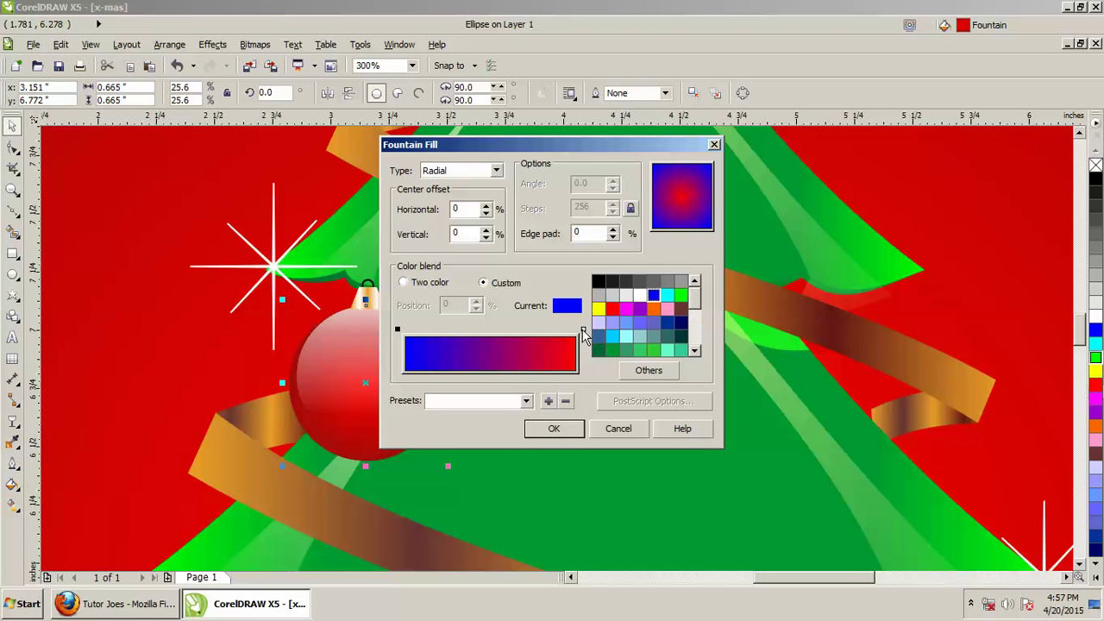
pyautogui.click(583, 330)
pyautogui.click(667, 295)
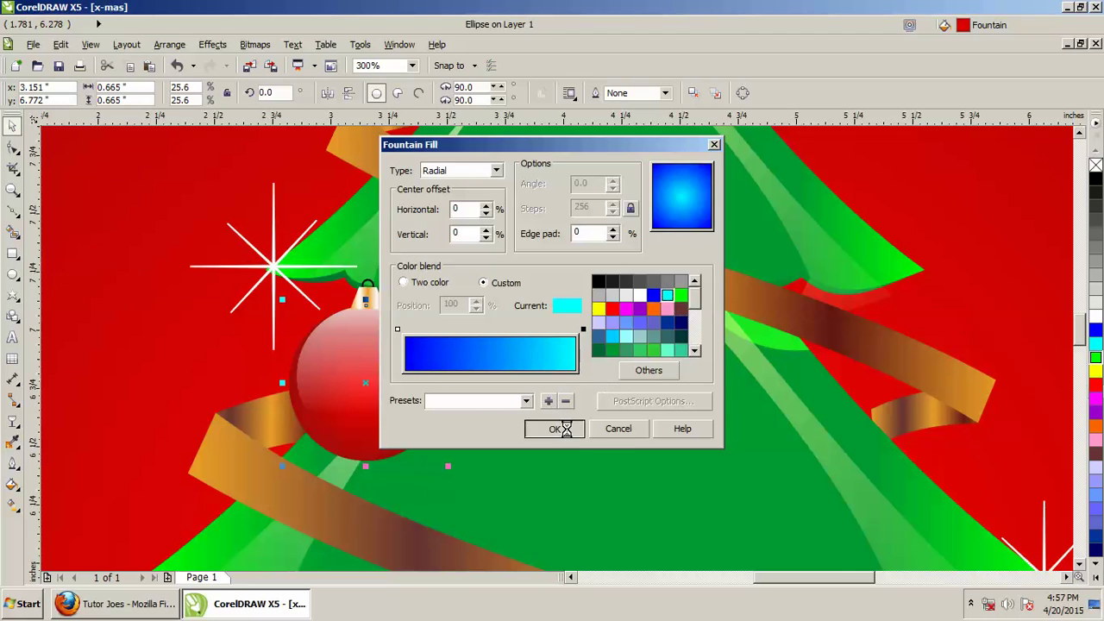
pyautogui.click(561, 429)
# Select all four parts of the blue ornament and group them
pyautogui.click(494, 502)
pyautogui.moveTo(492, 509); pyautogui.dragTo(325, 460)
pyautogui.hotkey('ctrl', 'z')
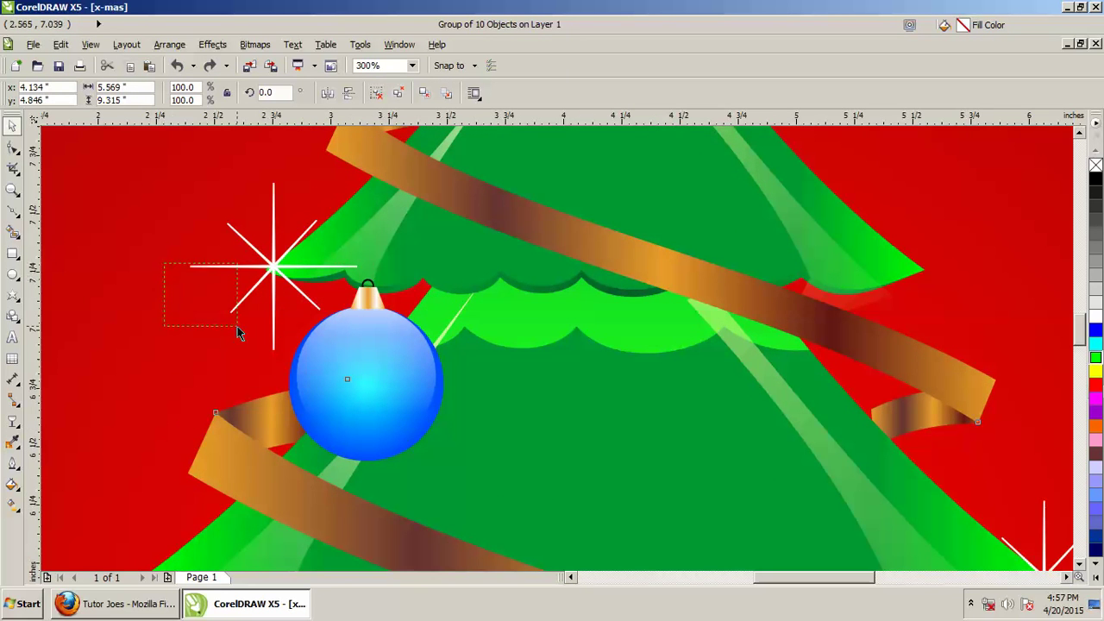
pyautogui.moveTo(546, 570); pyautogui.dragTo(562, 476)
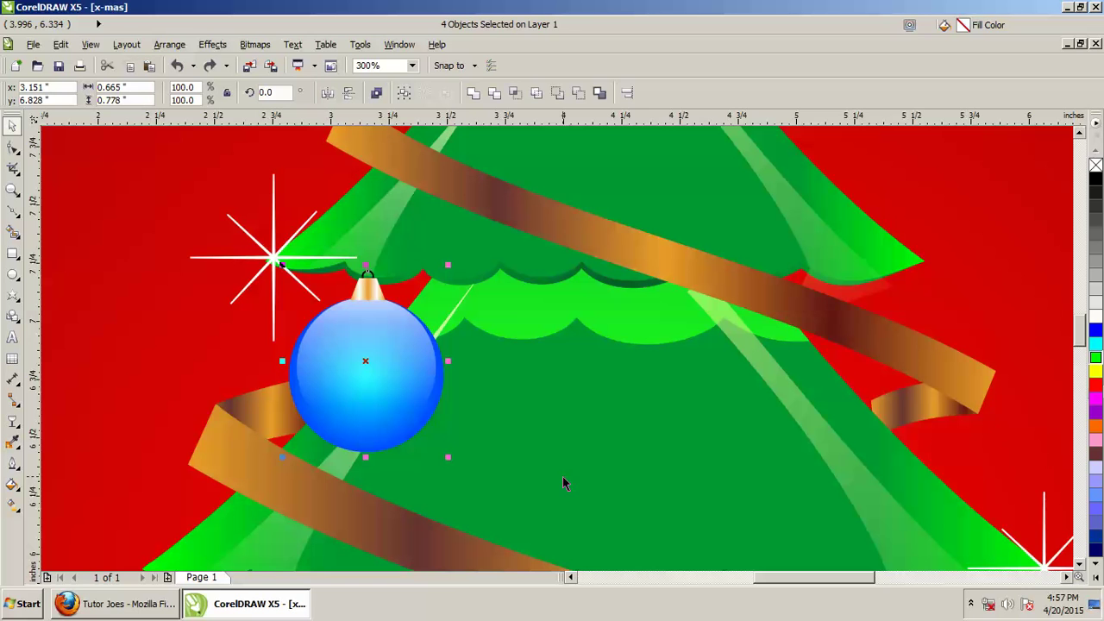
pyautogui.hotkey('ctrl', 'g')
# Duplicate the blue ornament, hang the copy from the next tier up on the right side, and scale it to about 0.57 inches wide
pyautogui.moveTo(388, 360); pyautogui.dragTo(642, 255)
pyautogui.click(1078, 136)
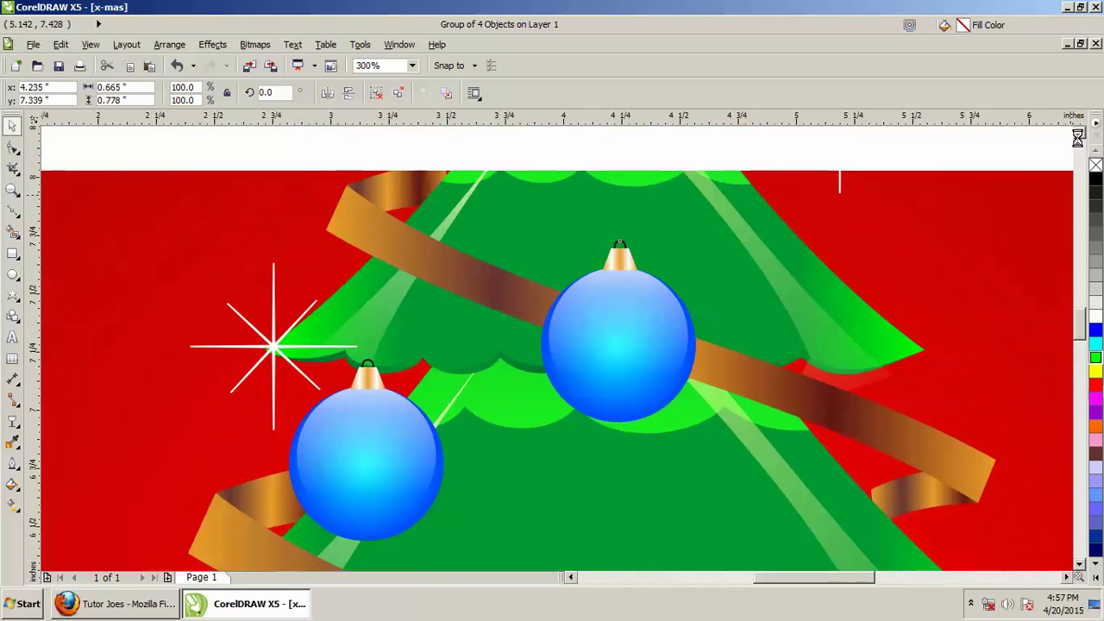
pyautogui.click(1078, 136)
pyautogui.moveTo(615, 520); pyautogui.dragTo(690, 404)
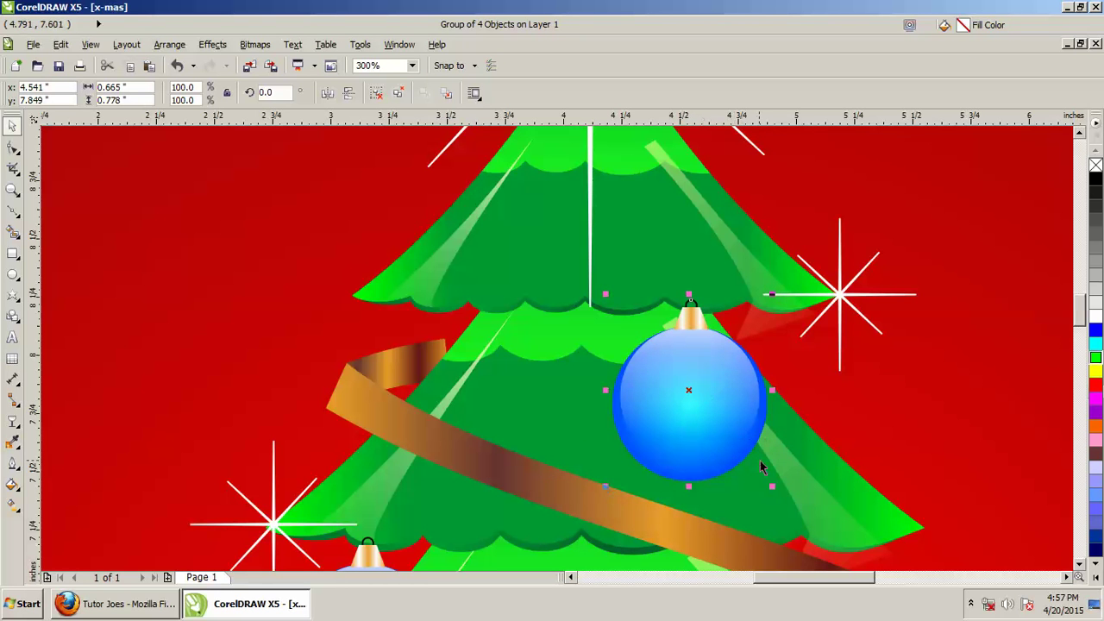
pyautogui.moveTo(772, 486); pyautogui.dragTo(749, 459)
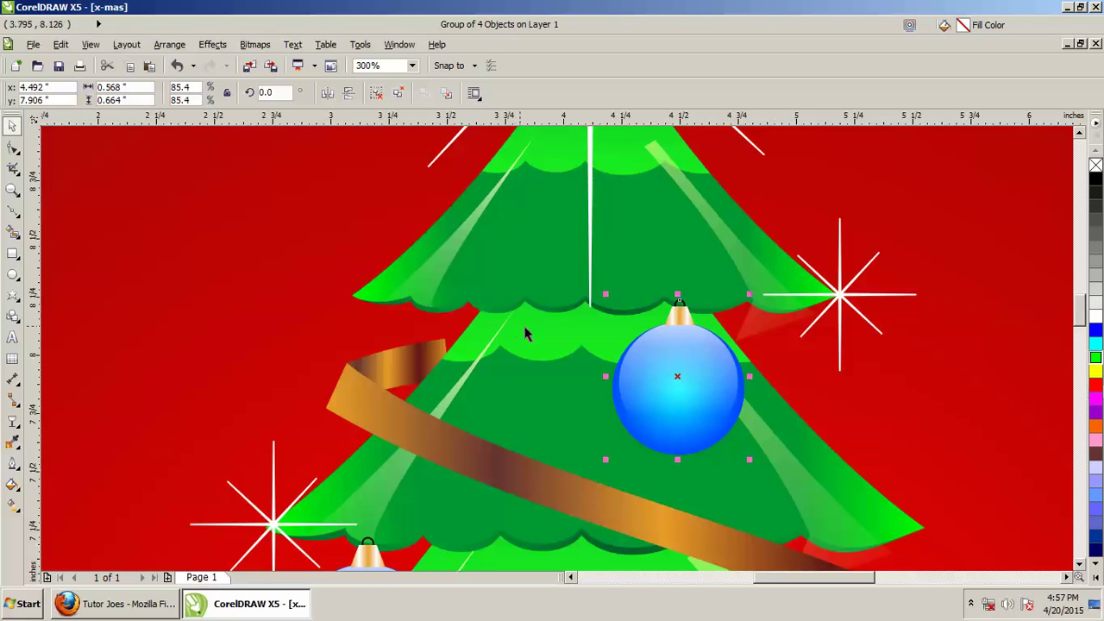
# Ungroup the smaller blue ornament and set both end colors of its ball's radial fountain fill to orange
pyautogui.click(397, 92)
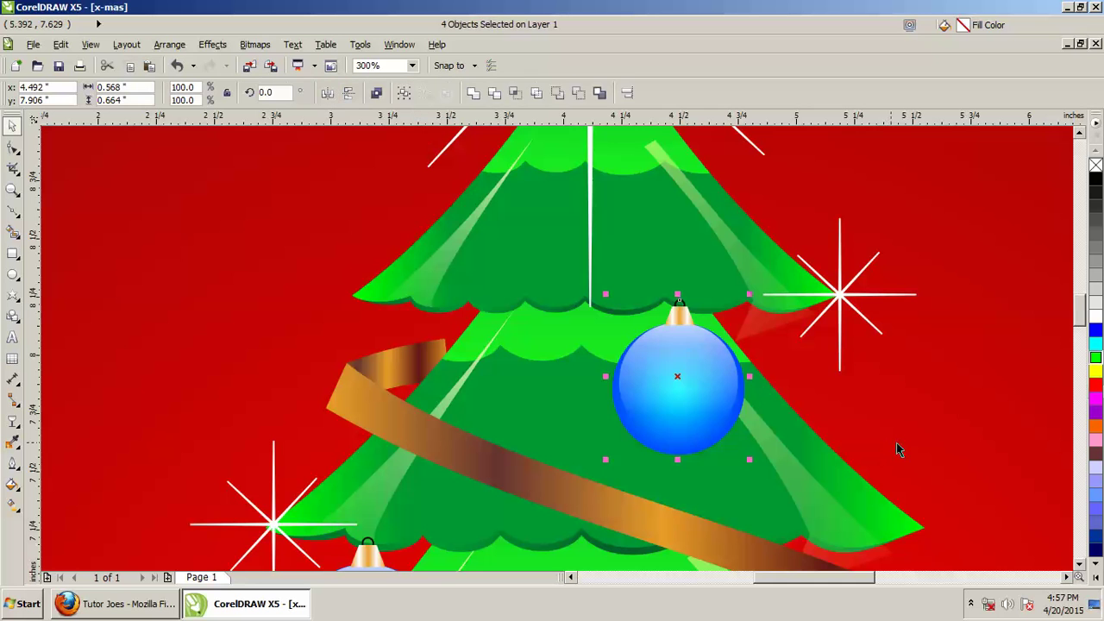
pyautogui.click(891, 449)
pyautogui.click(713, 445)
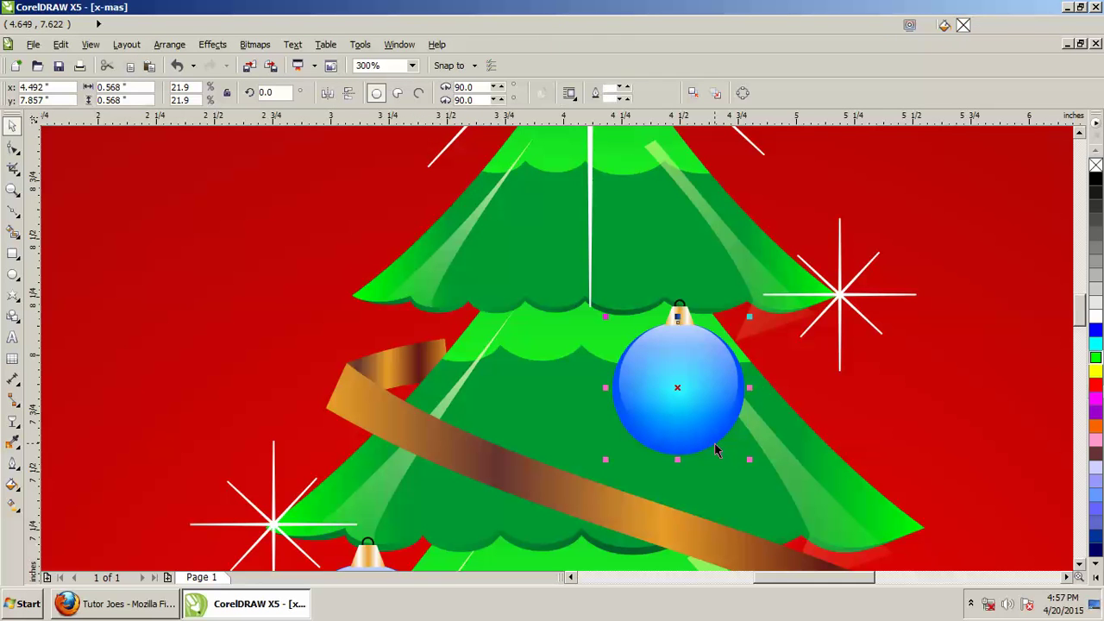
pyautogui.click(13, 485)
pyautogui.click(77, 388)
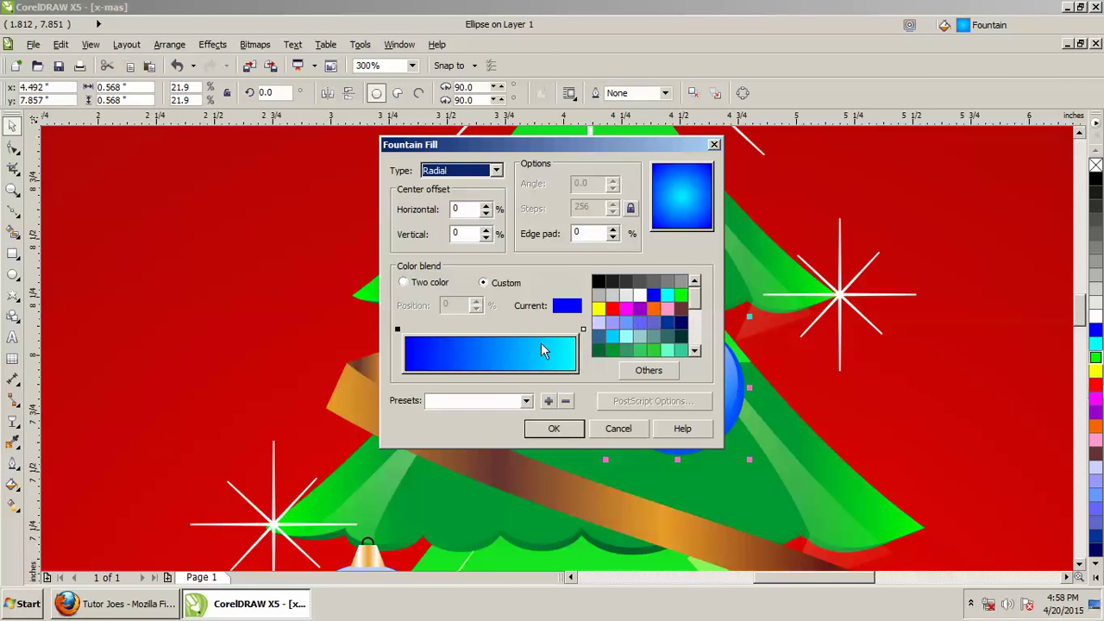
pyautogui.click(652, 309)
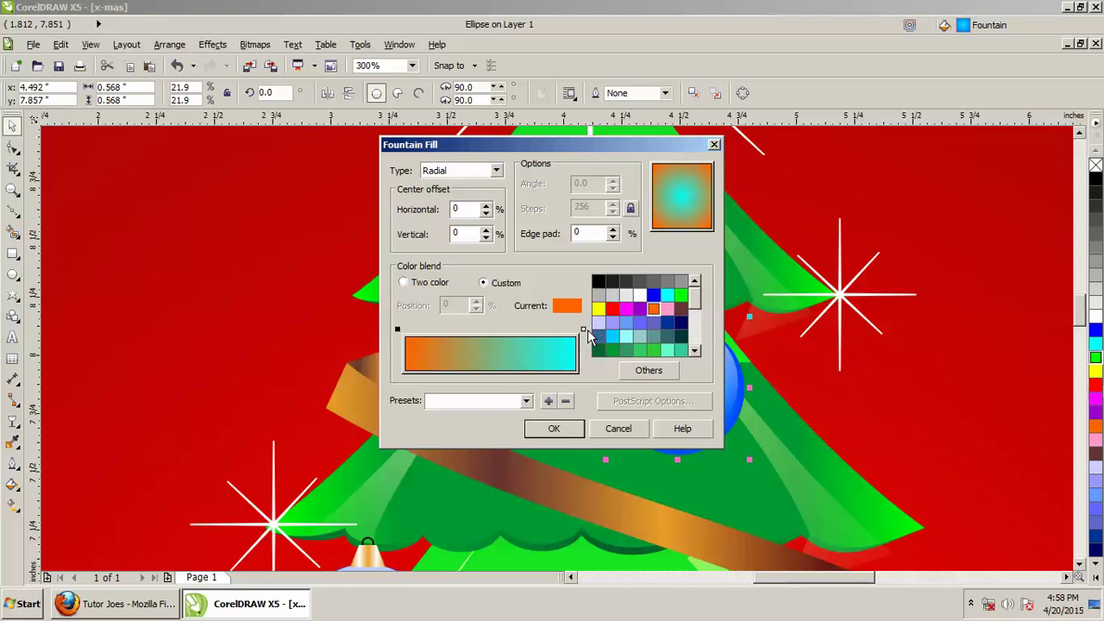
pyautogui.click(584, 330)
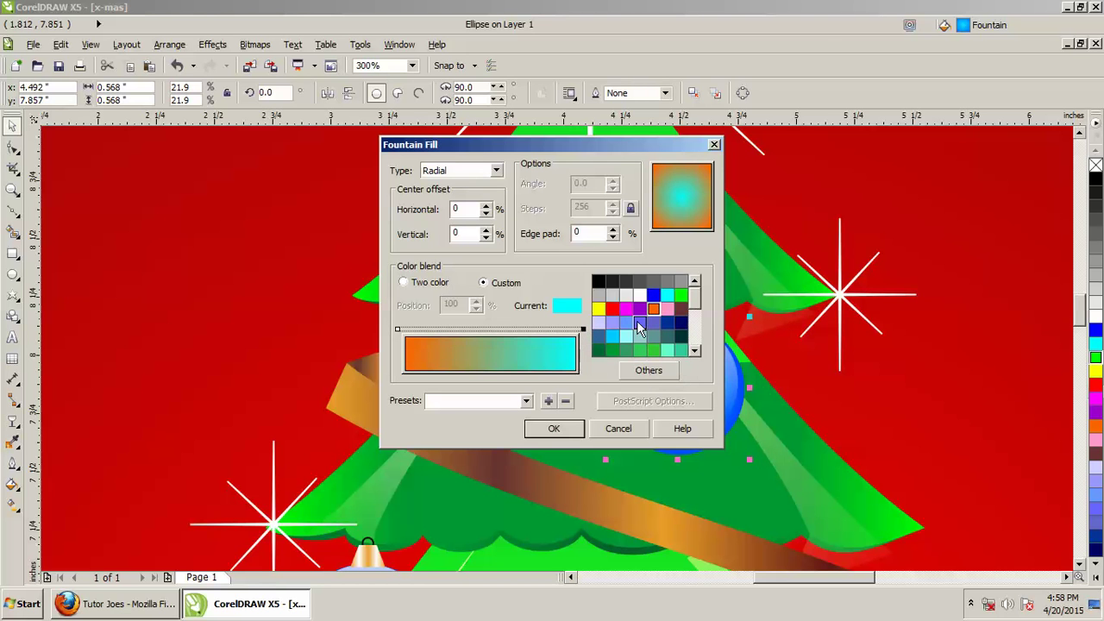
pyautogui.click(653, 295)
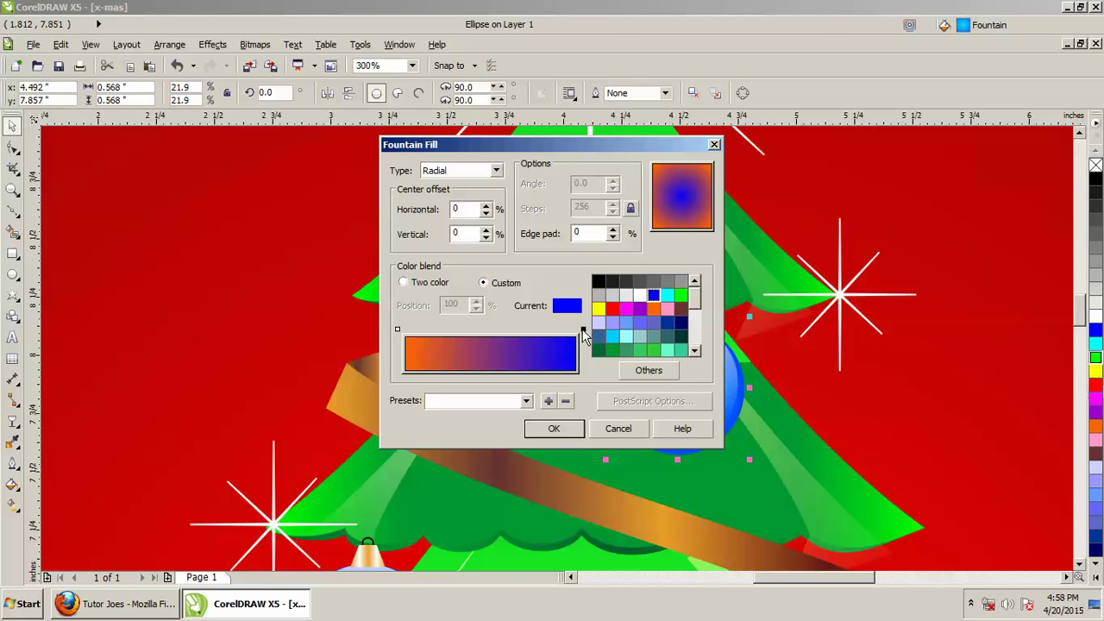
pyautogui.click(651, 311)
# Lighten the center color of the ball's radial fill to a pale orange and apply the fill
pyautogui.click(648, 370)
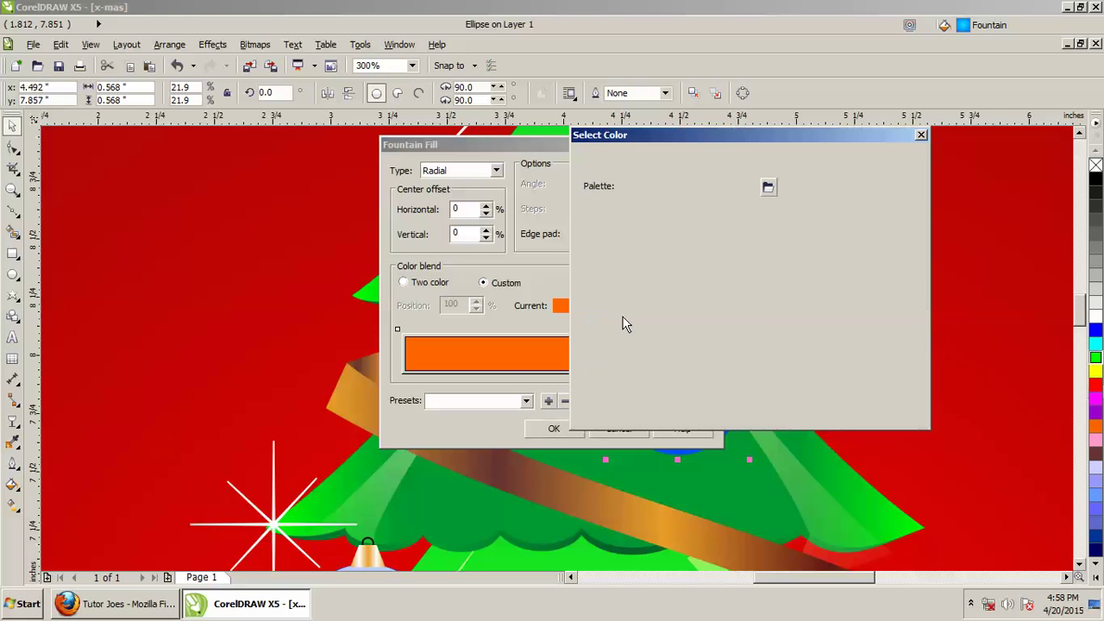
pyautogui.click(612, 159)
pyautogui.moveTo(701, 210); pyautogui.dragTo(692, 209)
pyautogui.click(763, 413)
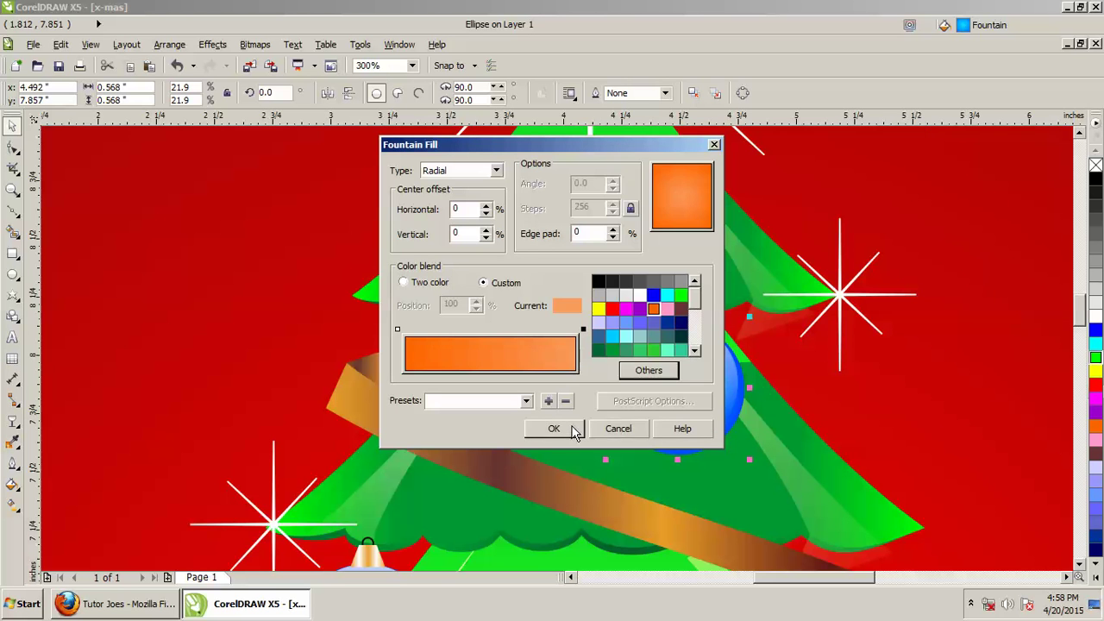
pyautogui.click(553, 429)
# Select all four parts of the orange ornament and group them
pyautogui.click(853, 415)
pyautogui.moveTo(848, 457); pyautogui.dragTo(1015, 476)
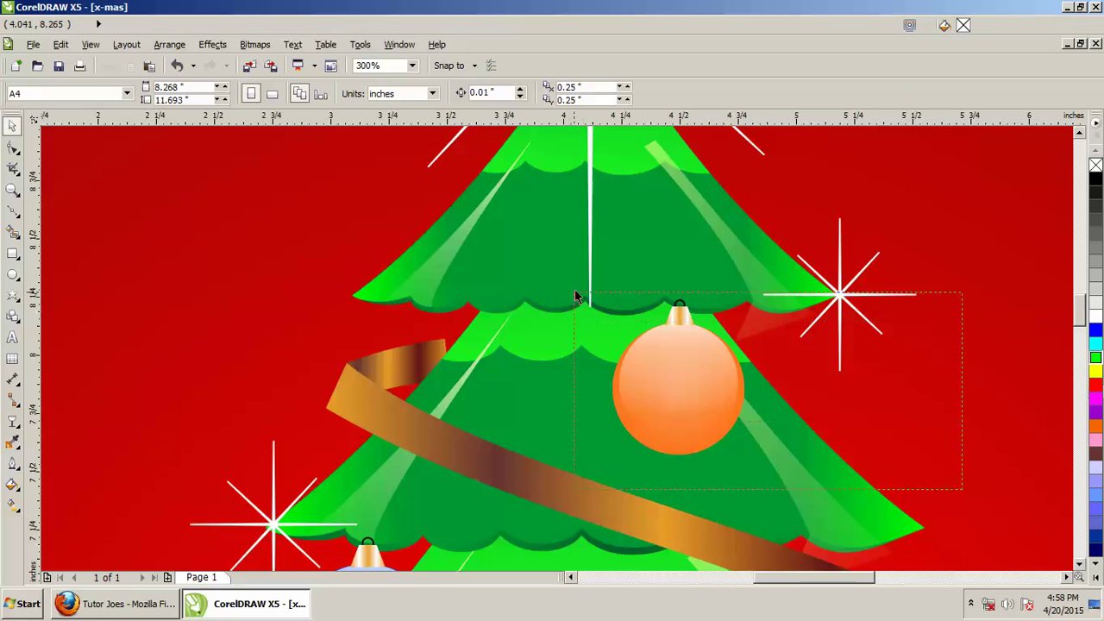
pyautogui.moveTo(583, 284); pyautogui.dragTo(583, 284)
pyautogui.hotkey('ctrl', 'g')
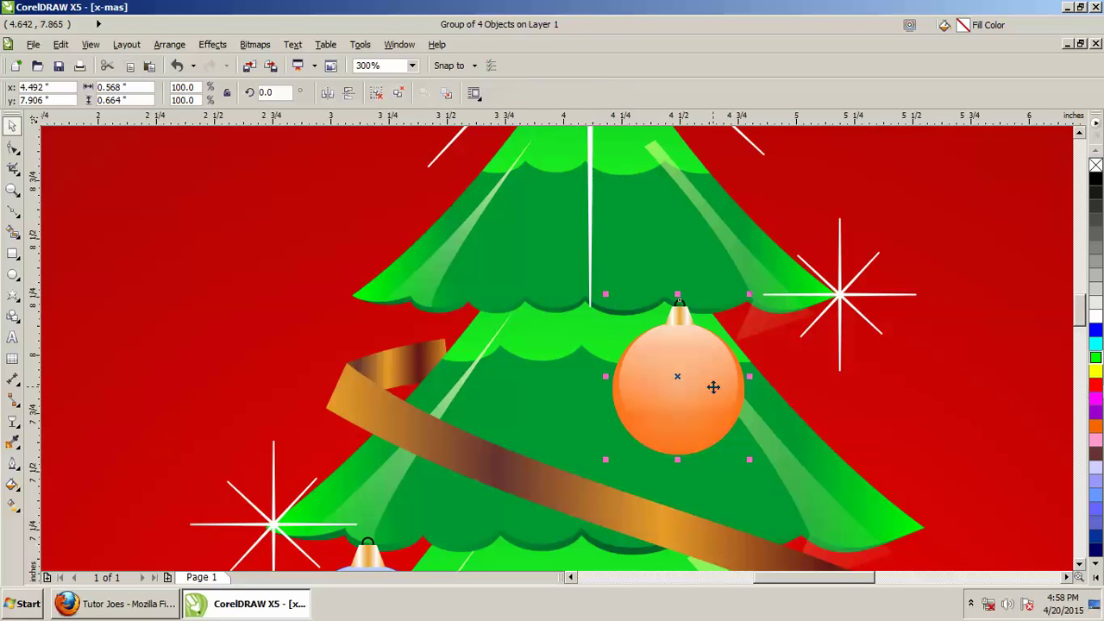
# Duplicate the blue ornament and hang the copy below the right side of the tree's bottom tier
pyautogui.scroll(-4, 848, 393)
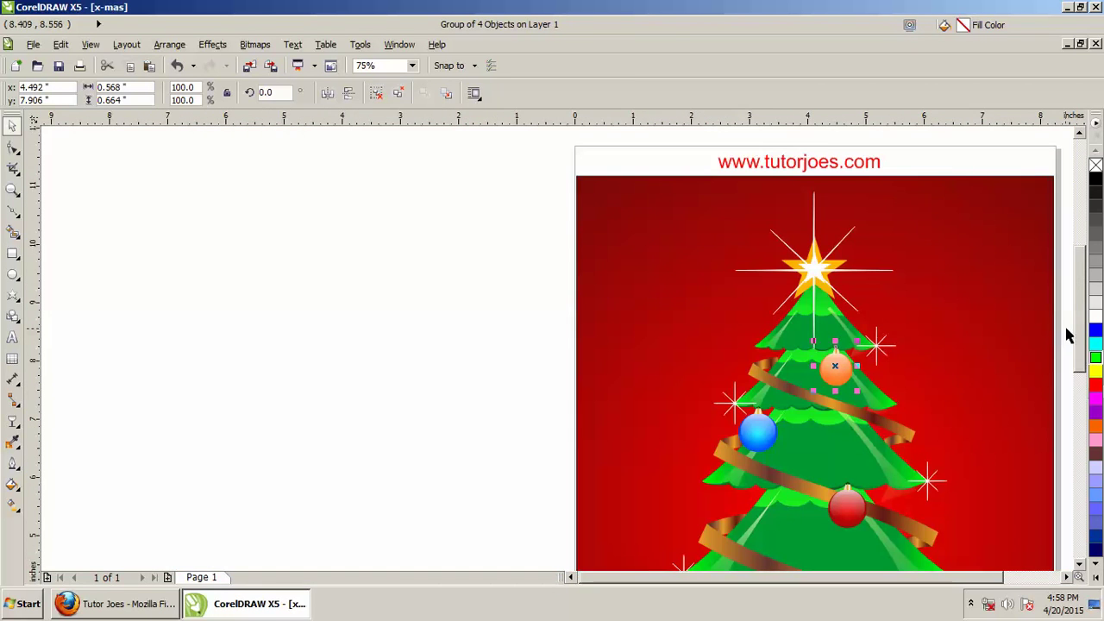
pyautogui.moveTo(1079, 343); pyautogui.dragTo(1084, 404)
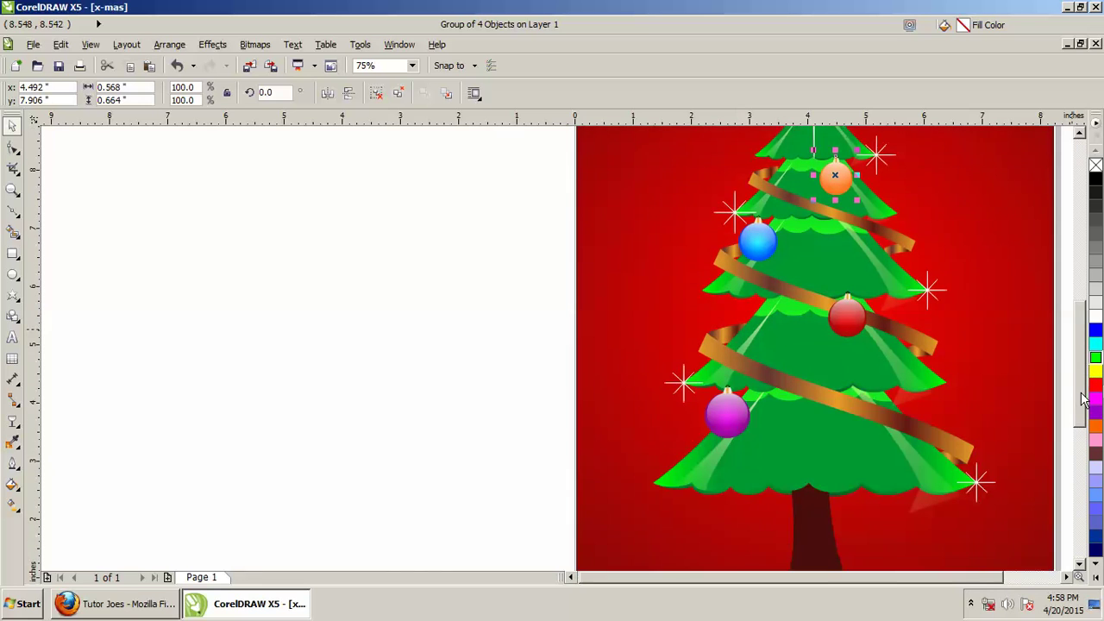
pyautogui.click(760, 231)
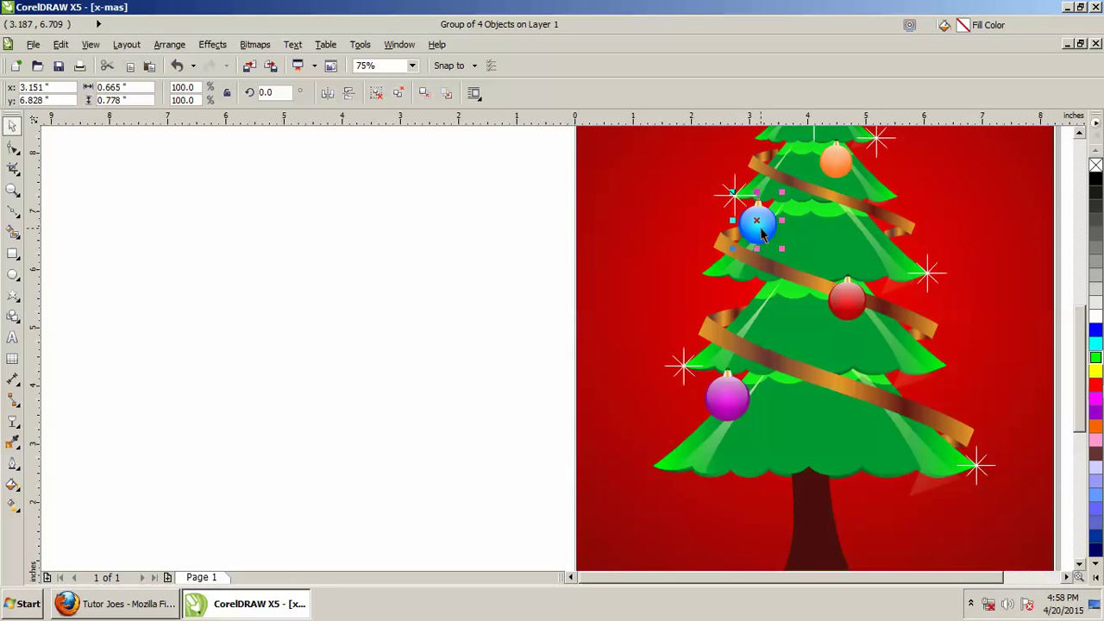
pyautogui.moveTo(761, 231); pyautogui.dragTo(904, 494)
pyautogui.press('Right')
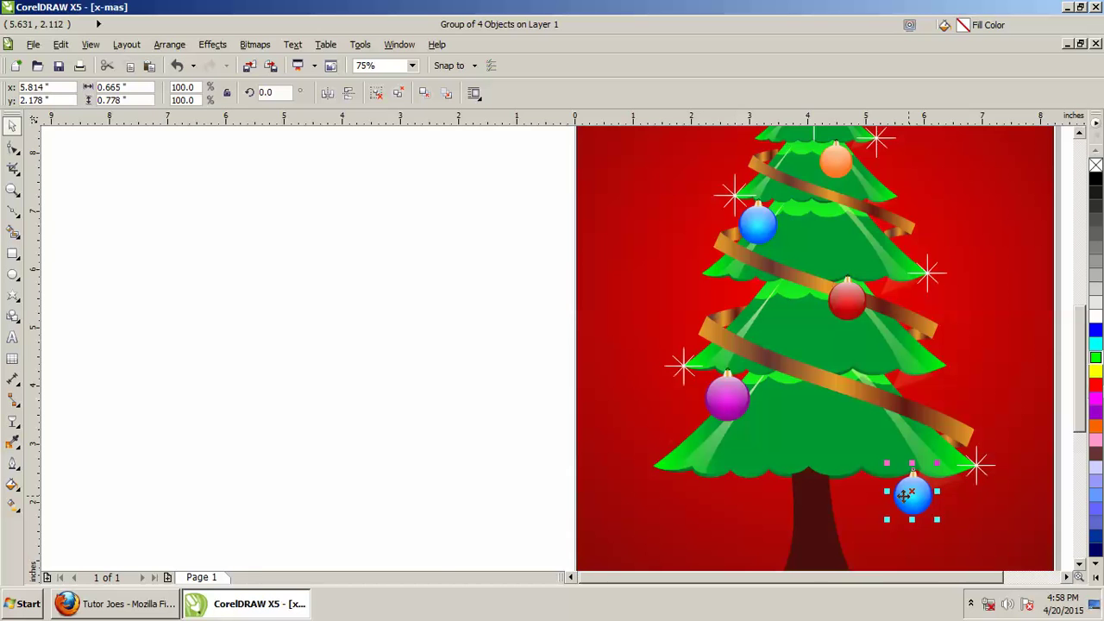
pyautogui.moveTo(903, 495); pyautogui.dragTo(906, 496)
# Duplicate the purple ornament and arrange the copies under the bottom tier, blue left of the trunk and purple right of it
pyautogui.click(732, 412)
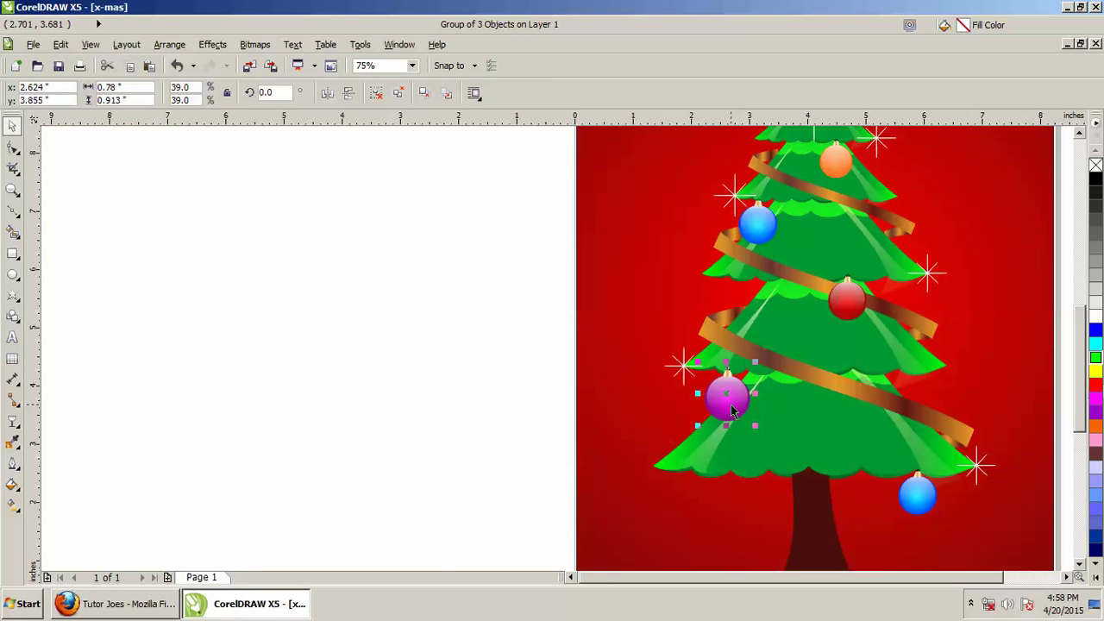
pyautogui.moveTo(732, 411); pyautogui.dragTo(768, 493)
pyautogui.click(435, 379)
pyautogui.moveTo(894, 529); pyautogui.dragTo(929, 507)
pyautogui.scroll(-1, 848, 522)
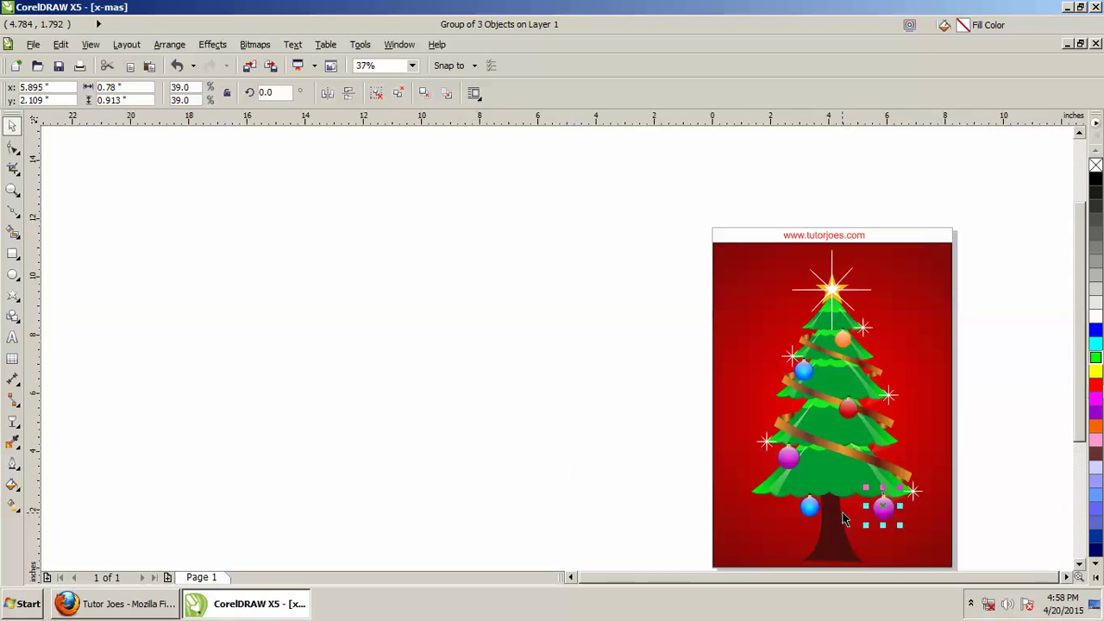
pyautogui.scroll(-1, 935, 508)
pyautogui.click(1046, 430)
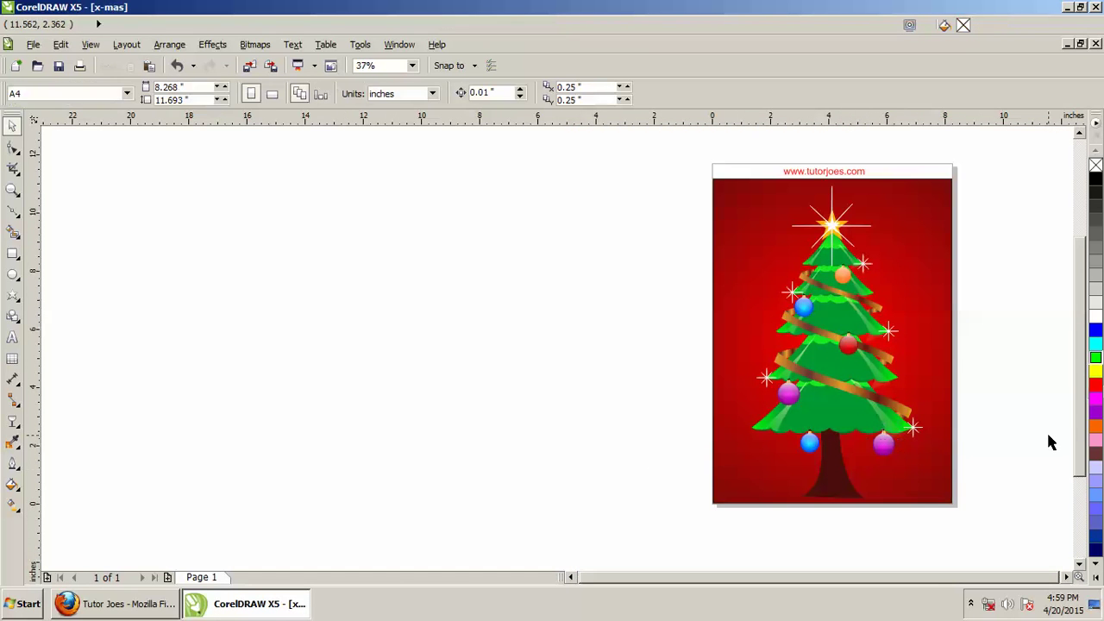
# Add the artistic text "Marry" and move it onto the red background, left of the treetop star
pyautogui.scroll(1, 919, 444)
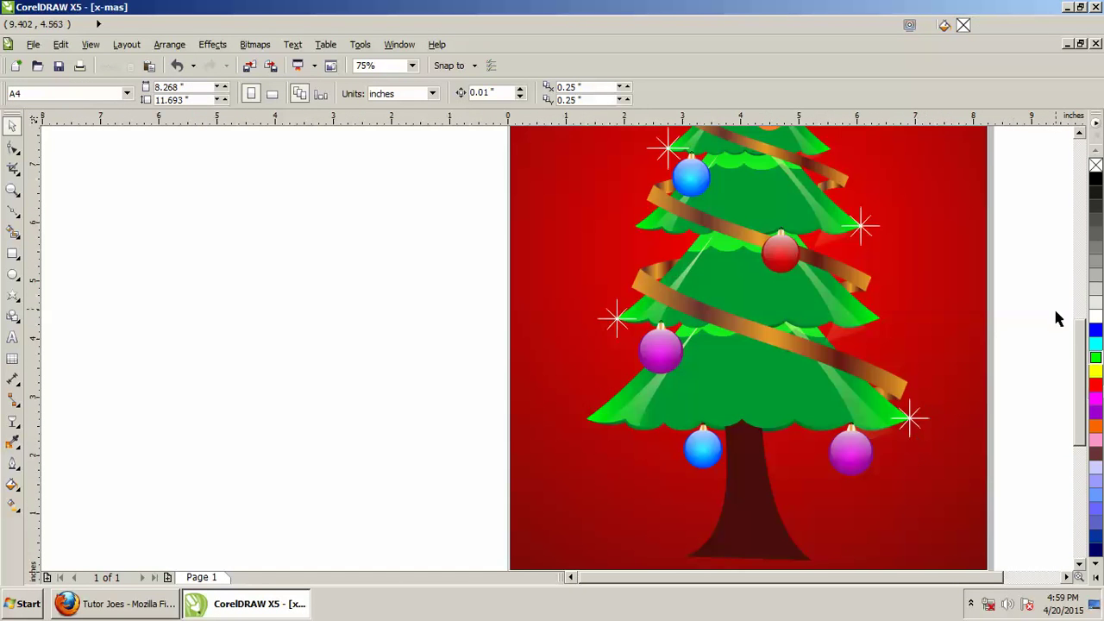
pyautogui.moveTo(1083, 353); pyautogui.dragTo(1084, 276)
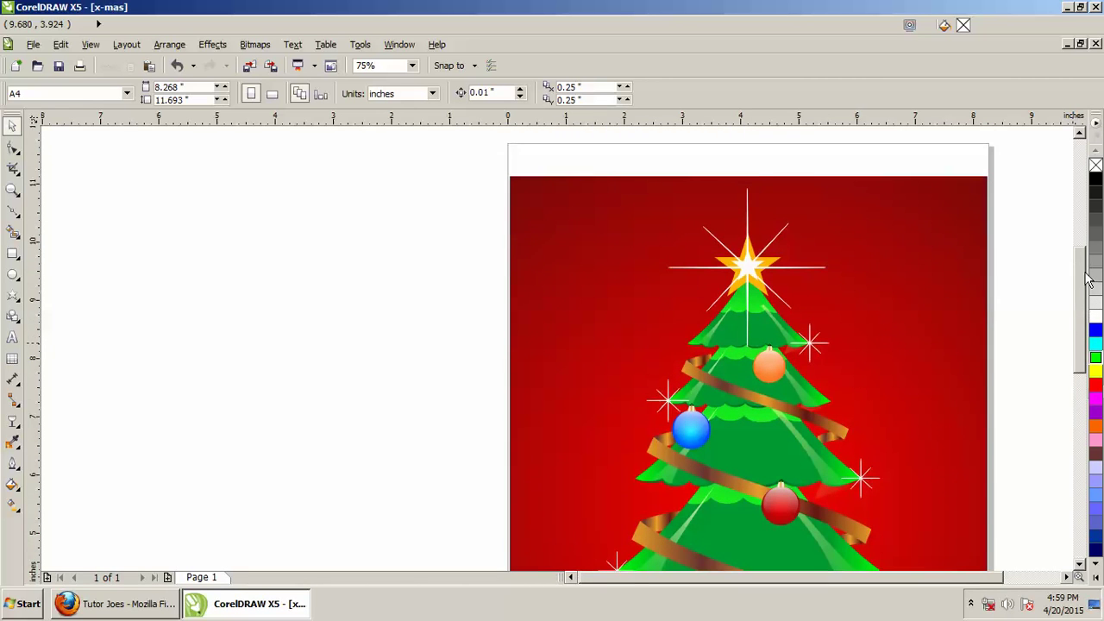
pyautogui.click(13, 337)
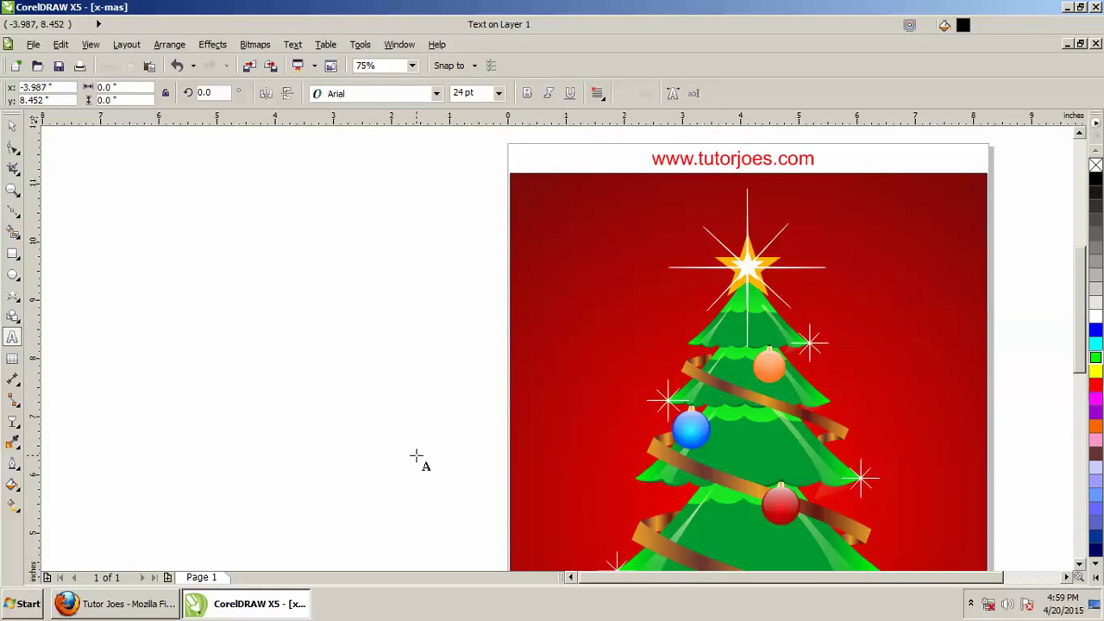
pyautogui.write('Marry')
pyautogui.press('Escape')
pyautogui.press('space')
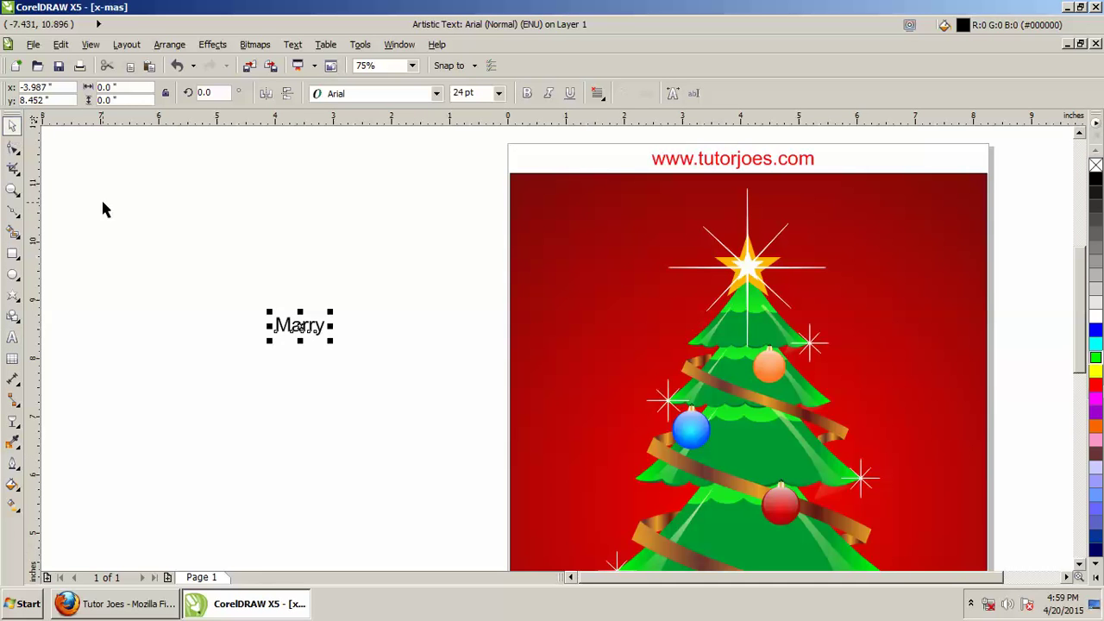
pyautogui.moveTo(308, 339); pyautogui.dragTo(576, 287)
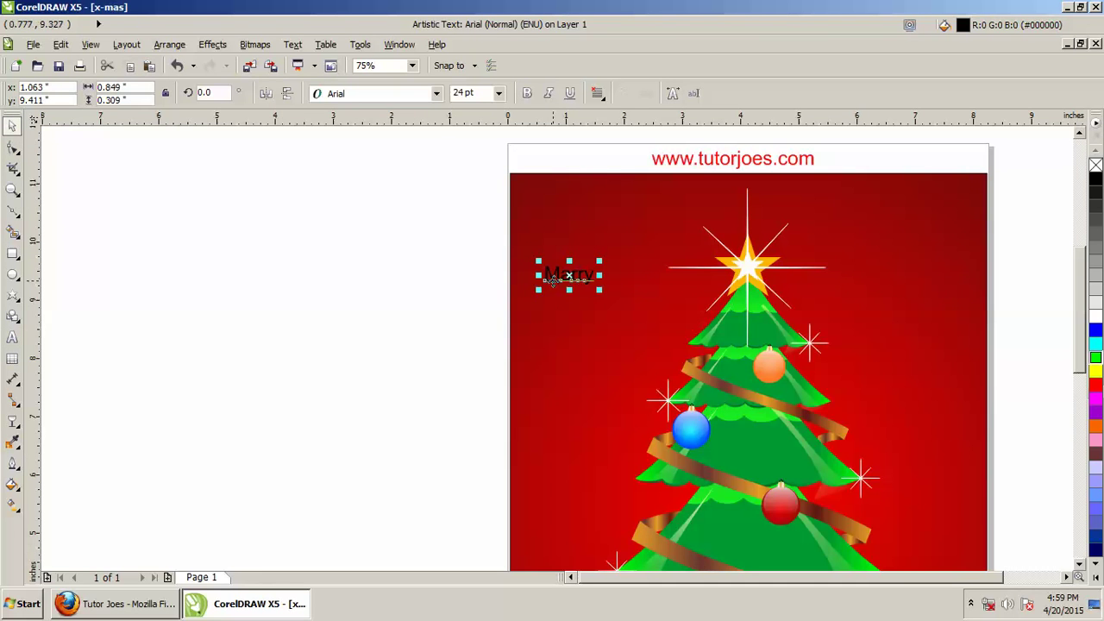
# Set the "Marry" text's font to Blackadder ITC
pyautogui.click(437, 94)
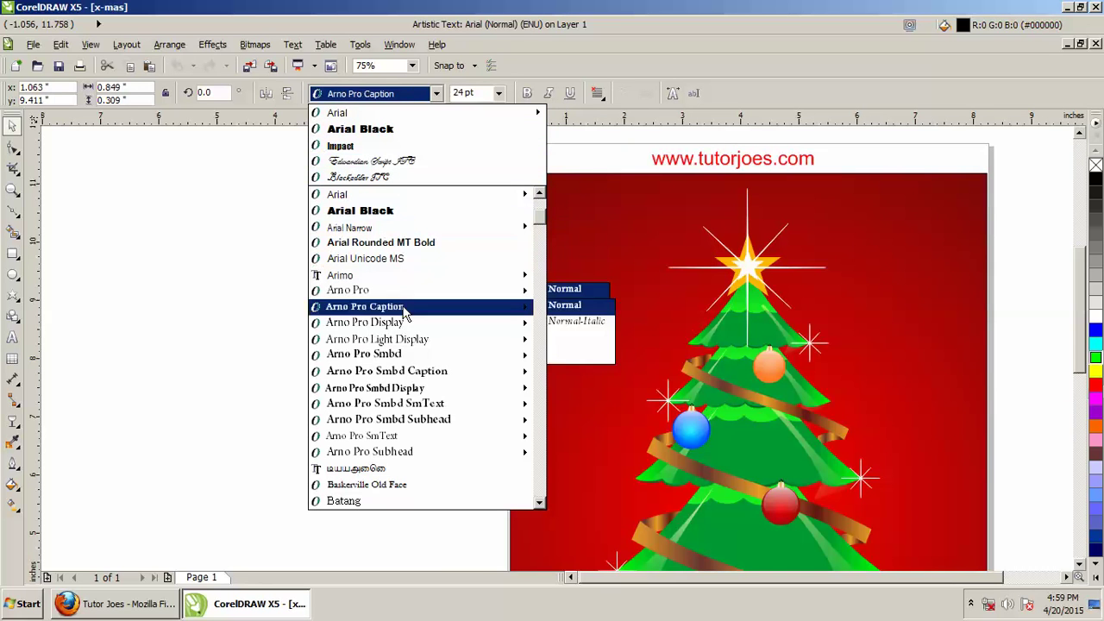
pyautogui.scroll(-3, 413, 476)
pyautogui.scroll(-2, 397, 478)
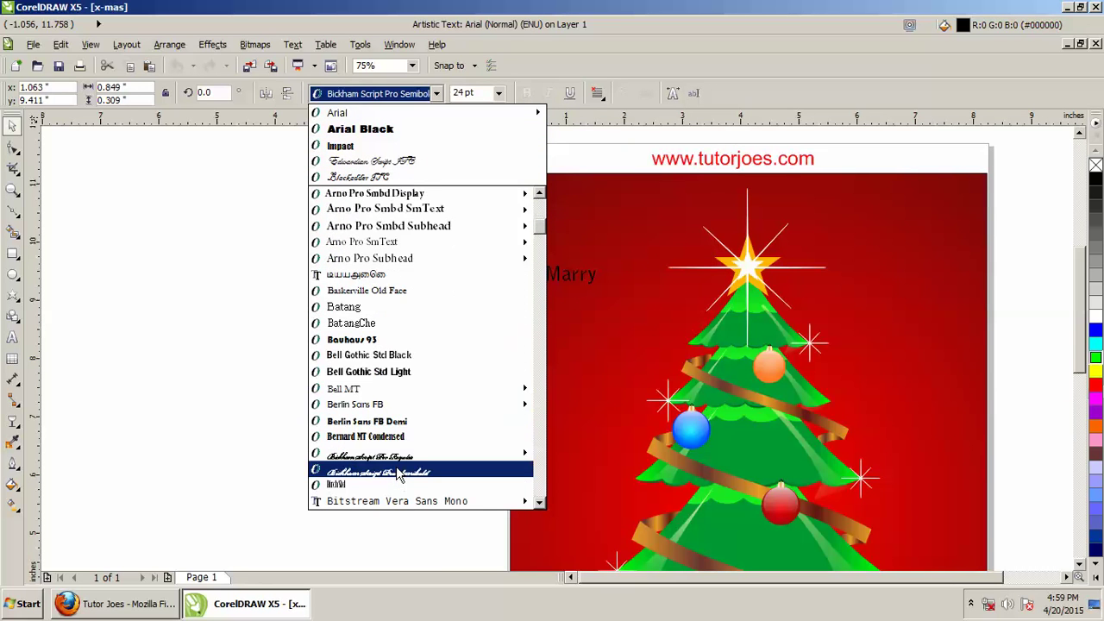
pyautogui.scroll(-1, 404, 449)
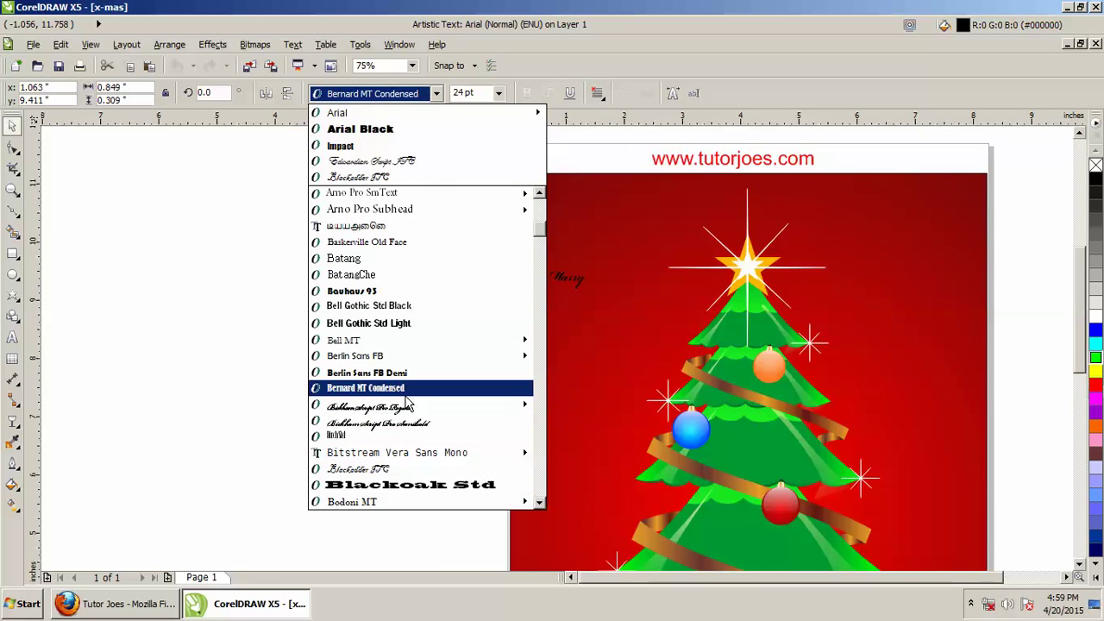
pyautogui.click(386, 470)
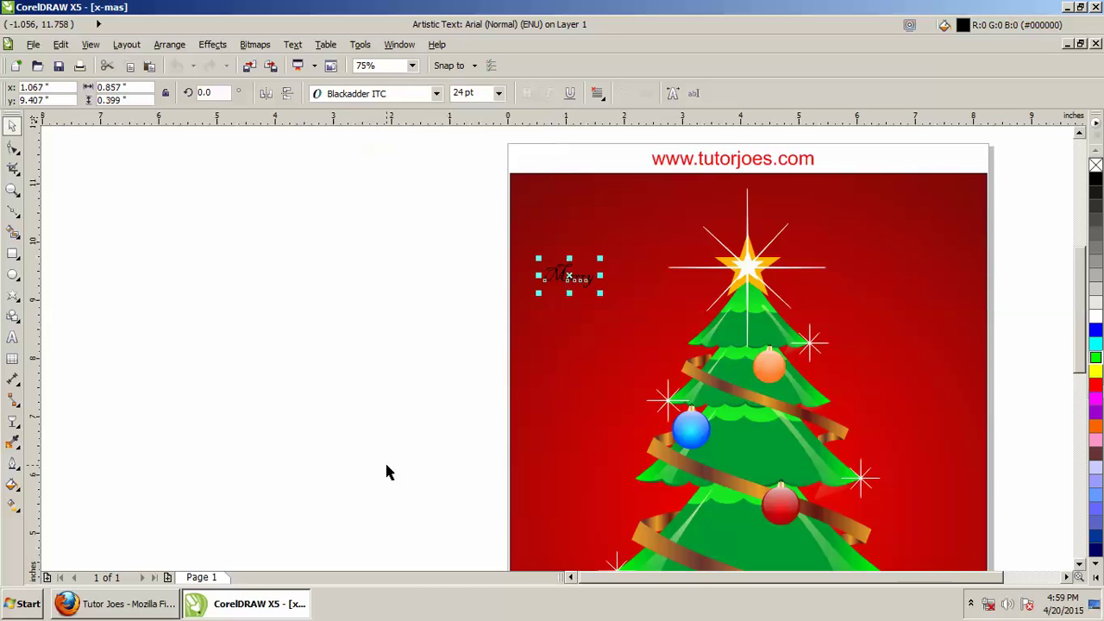
# Set the "Marry" text's font to Edwardian Script ITC
pyautogui.click(436, 93)
pyautogui.scroll(-4, 397, 388)
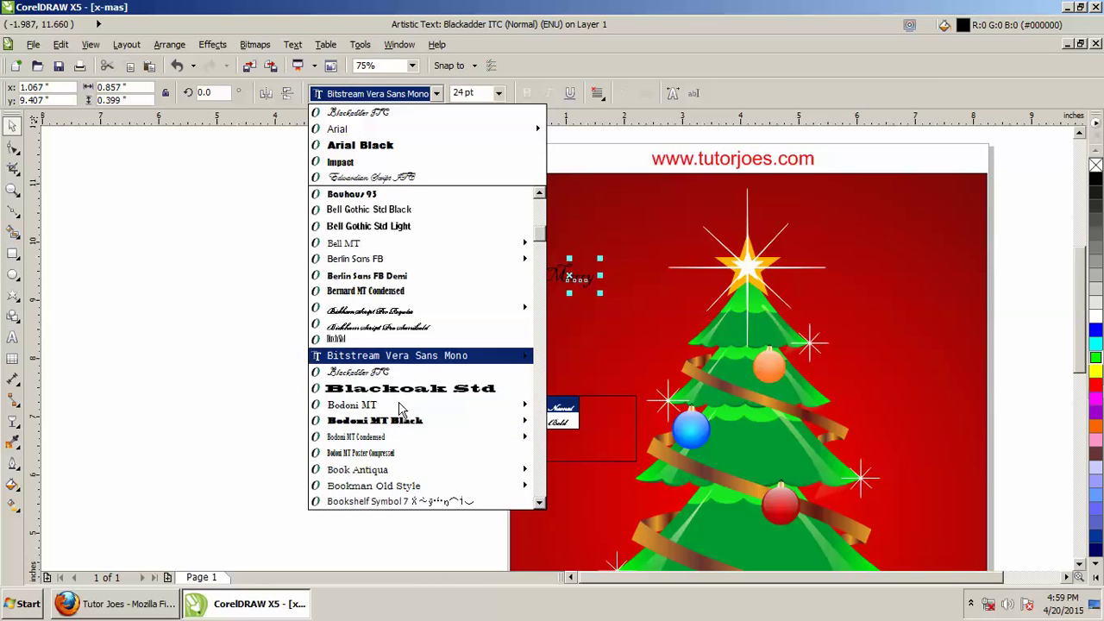
pyautogui.moveTo(393, 489)
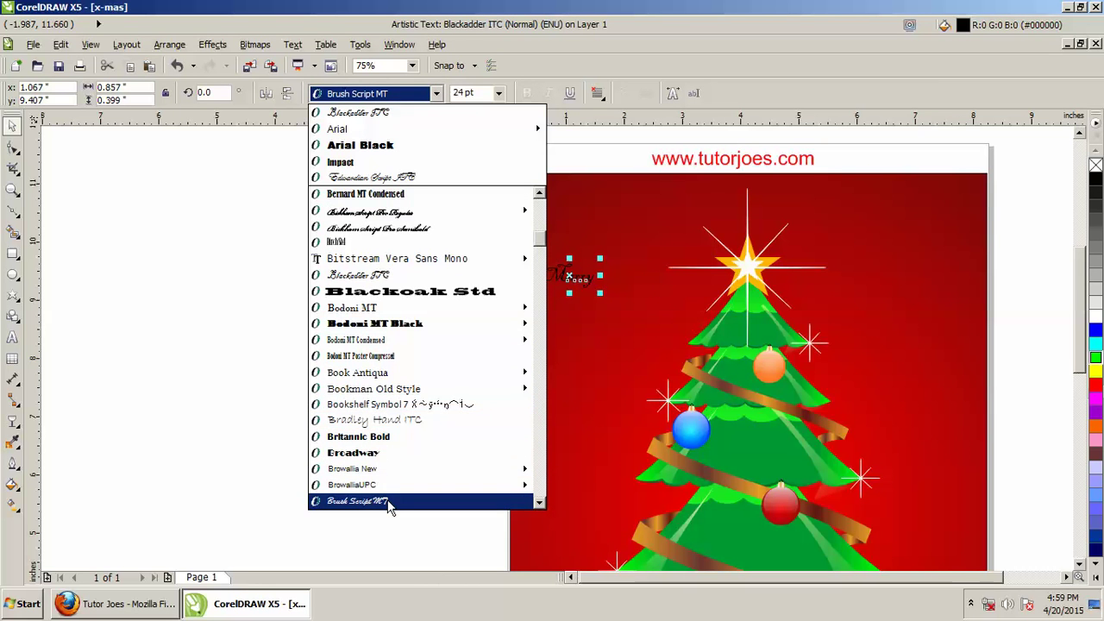
pyautogui.scroll(-4, 388, 500)
pyautogui.moveTo(388, 370)
pyautogui.scroll(-8, 379, 466)
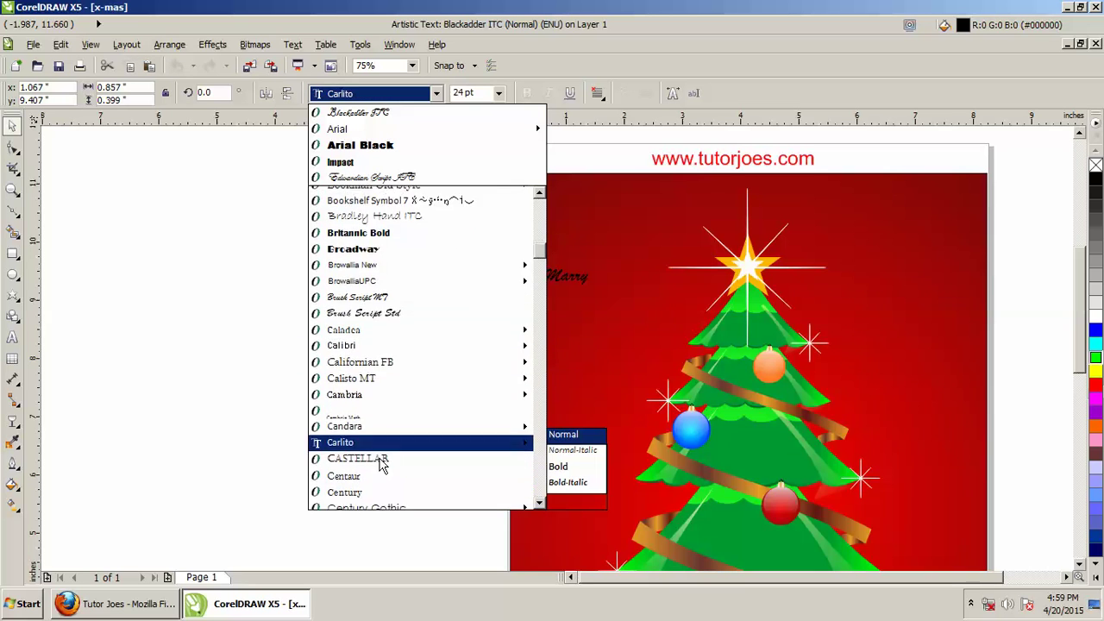
pyautogui.scroll(-4, 384, 464)
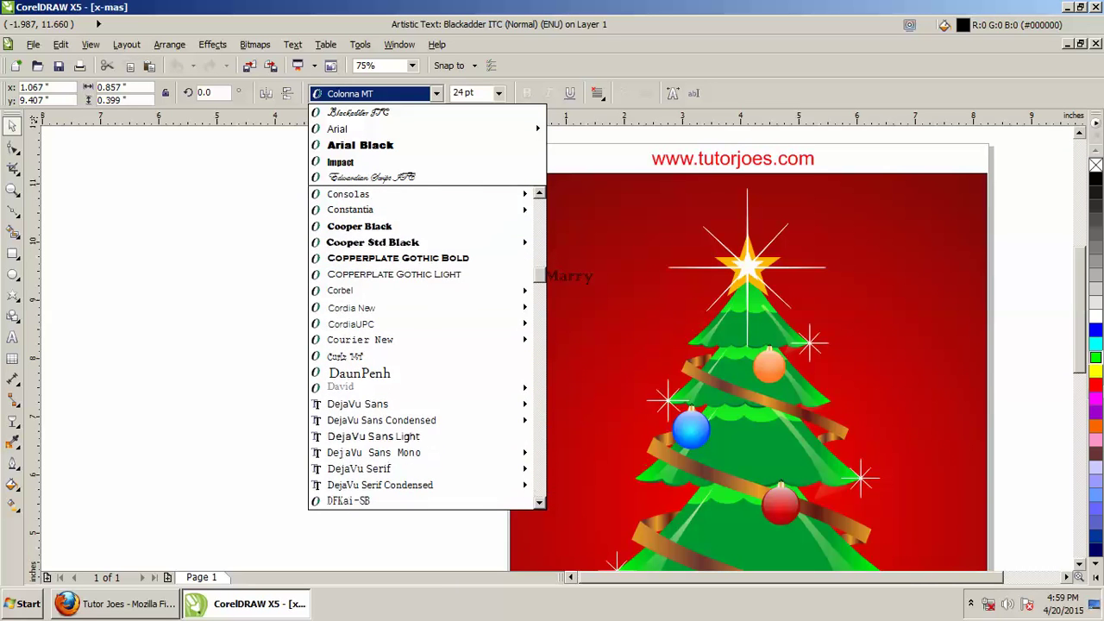
pyautogui.scroll(-5, 393, 406)
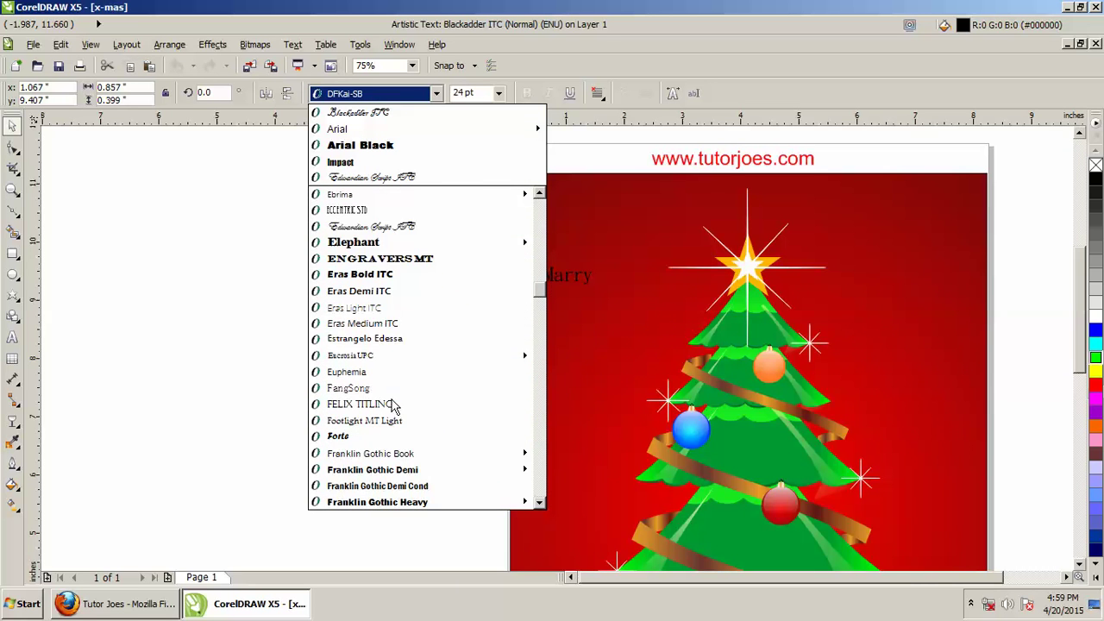
pyautogui.click(380, 227)
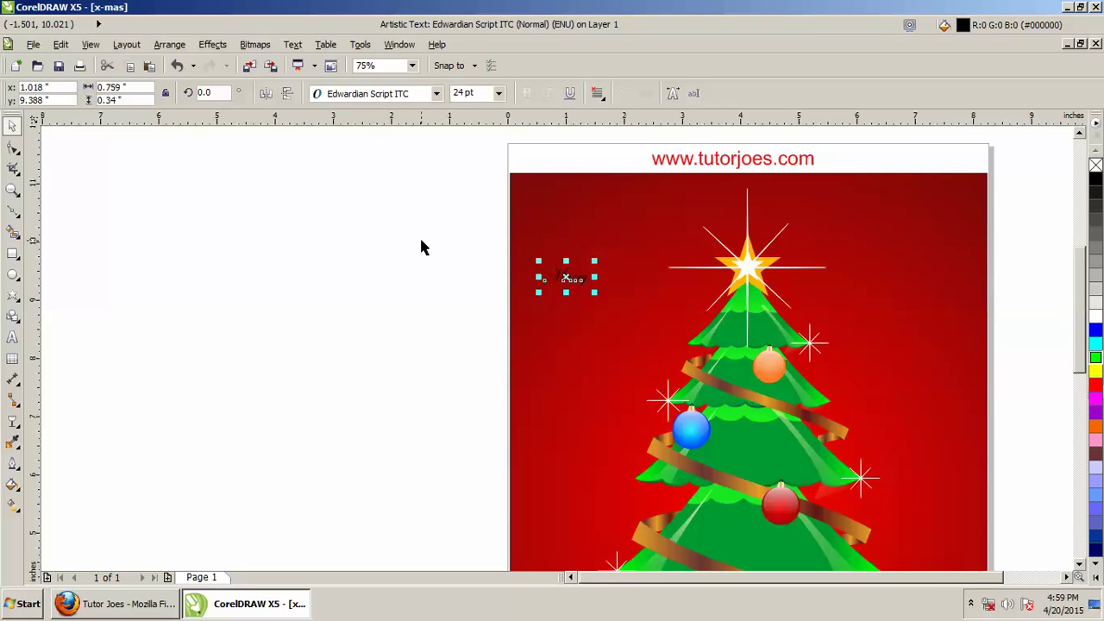
# Enlarge the "Marry" text to 72 pt and fill it with white
pyautogui.click(498, 92)
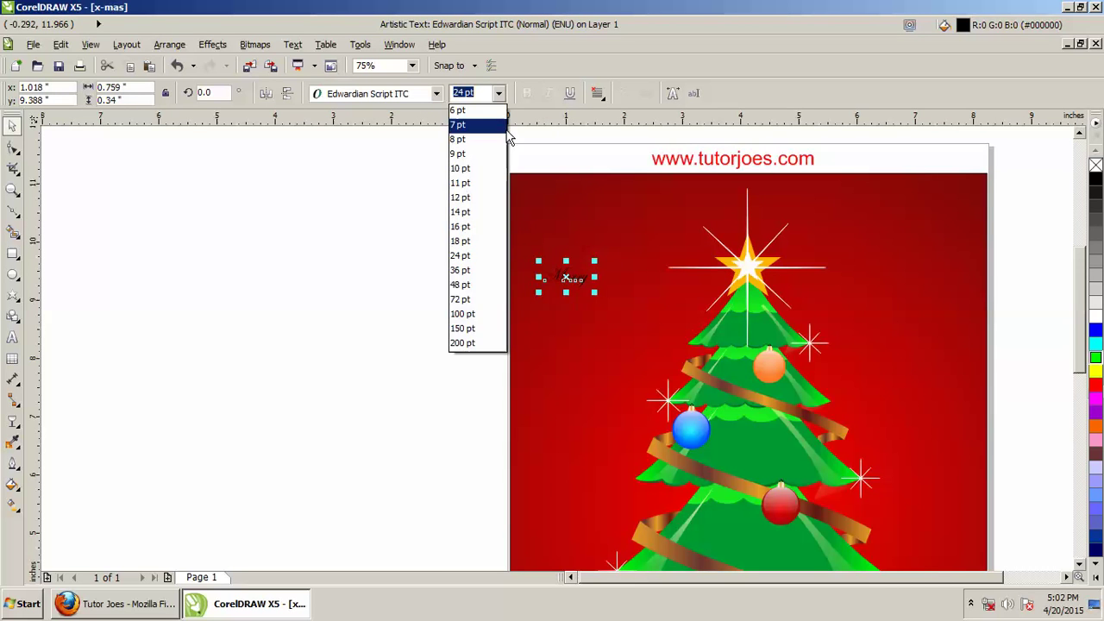
pyautogui.click(476, 302)
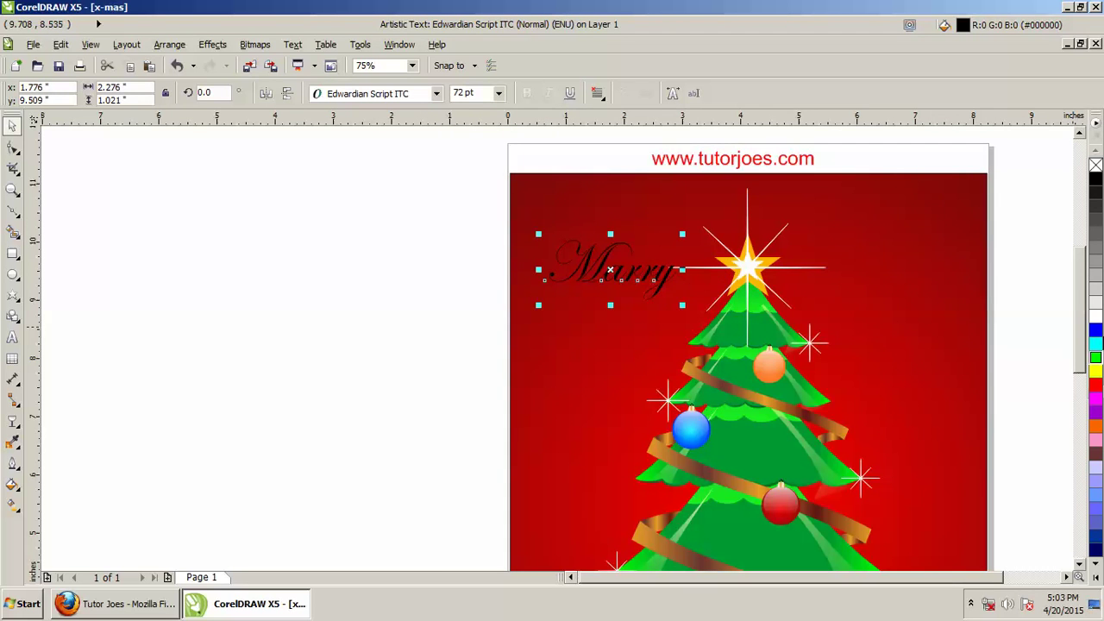
pyautogui.click(1095, 317)
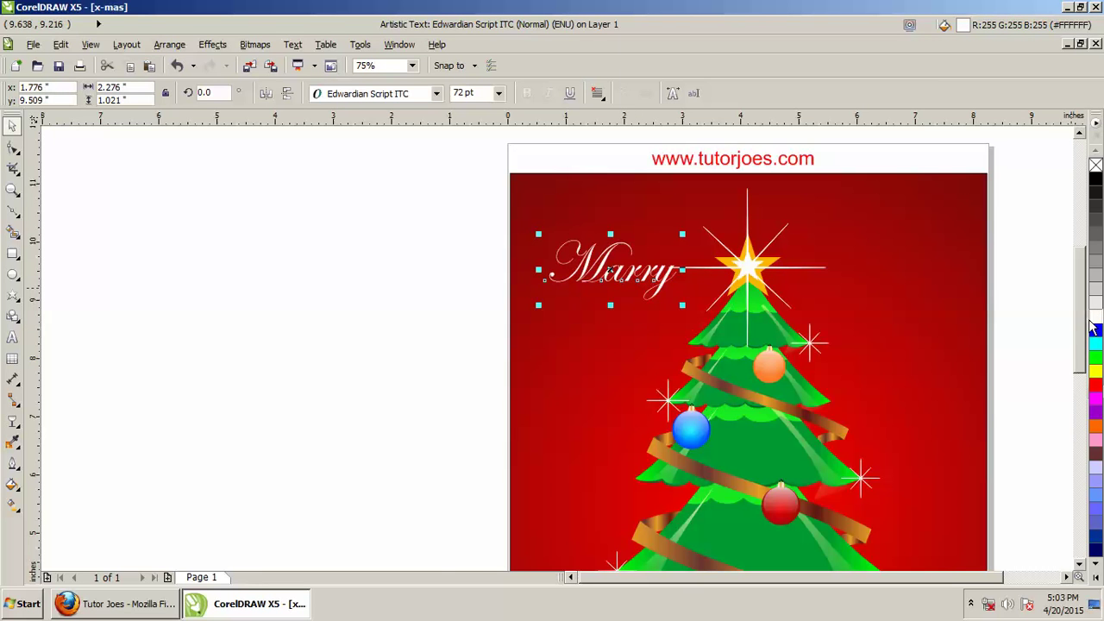
# Rotate the "Marry" text about 37.5 degrees so it slants upward, and nudge it up and left
pyautogui.click(638, 284)
pyautogui.moveTo(683, 233); pyautogui.dragTo(630, 228)
pyautogui.moveTo(615, 272); pyautogui.dragTo(606, 263)
pyautogui.press('Escape')
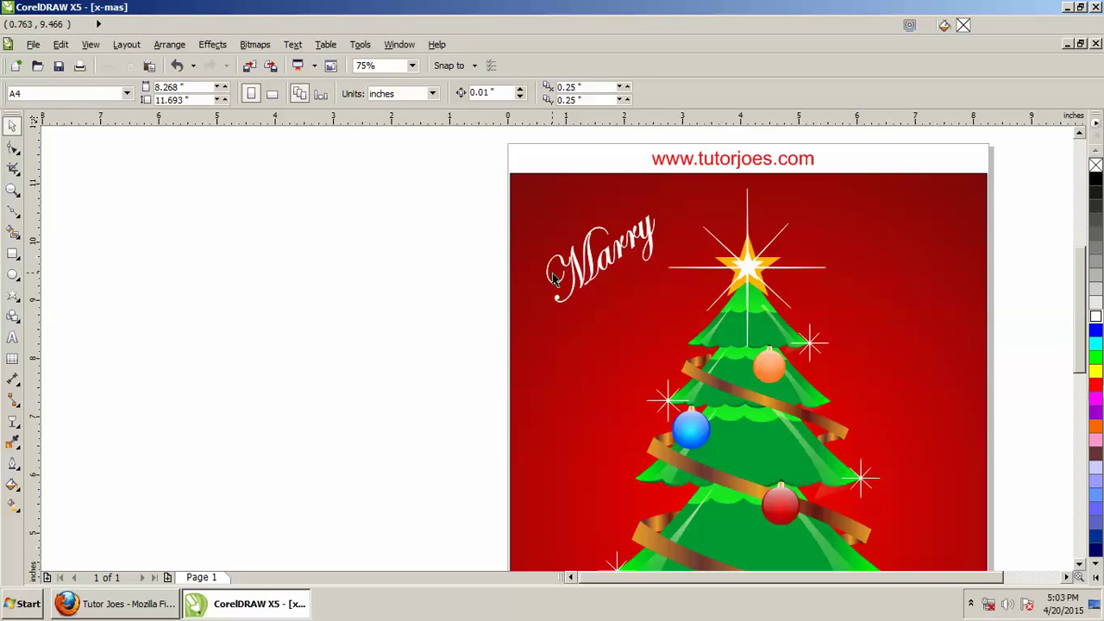
# Duplicate the slanted "Marry" text to the right of the treetop and change the copy's wording to "X - Mas"
pyautogui.click(591, 278)
pyautogui.moveTo(591, 278); pyautogui.dragTo(873, 349)
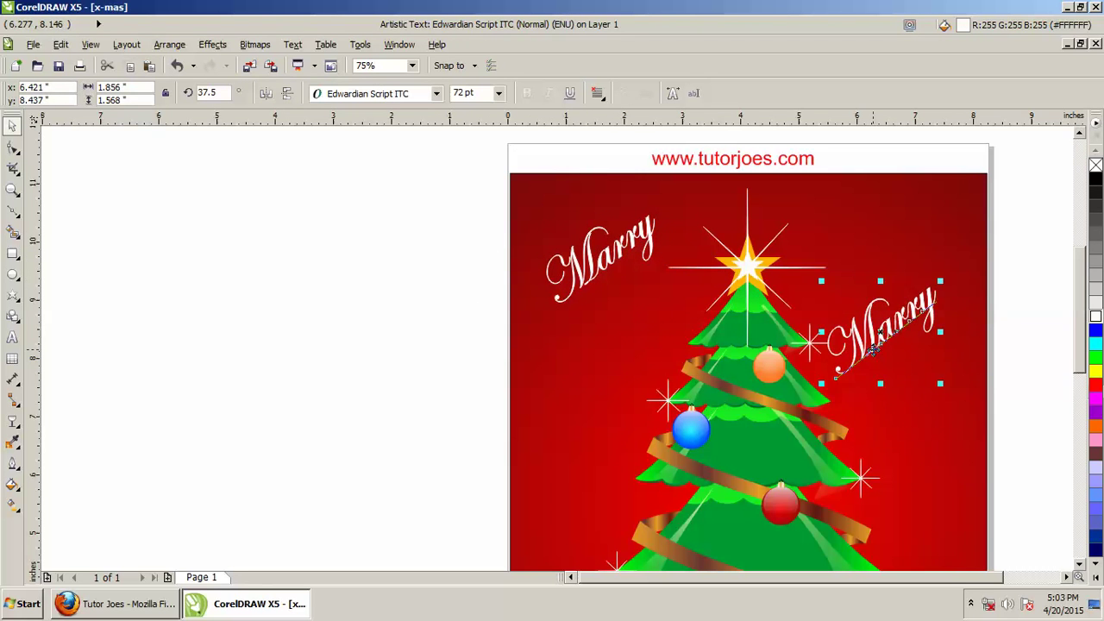
pyautogui.press('F9')
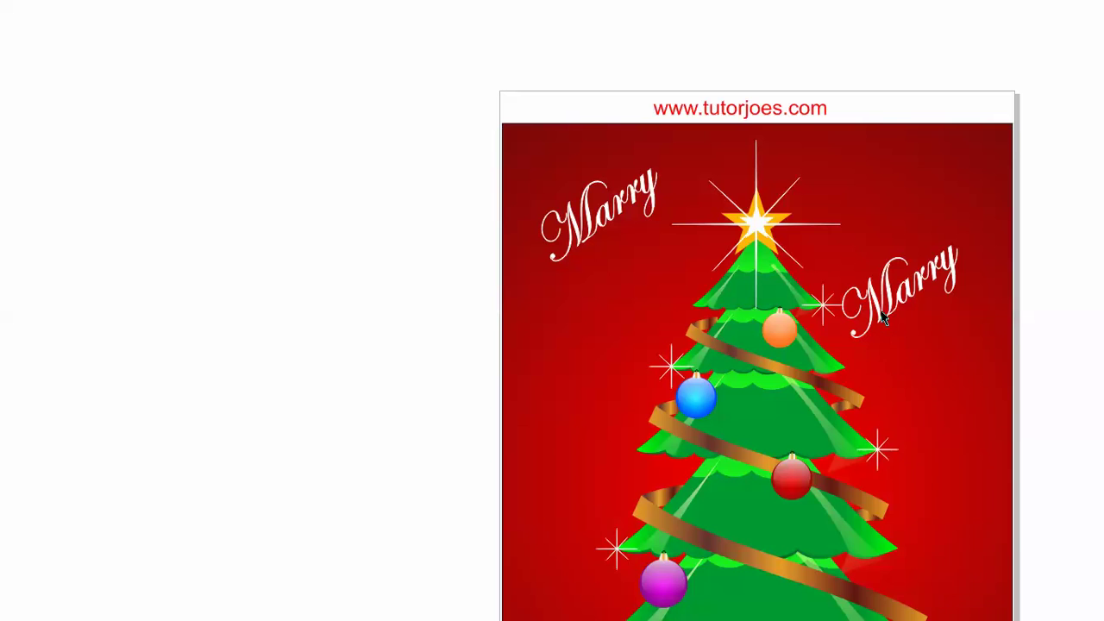
pyautogui.click(881, 317)
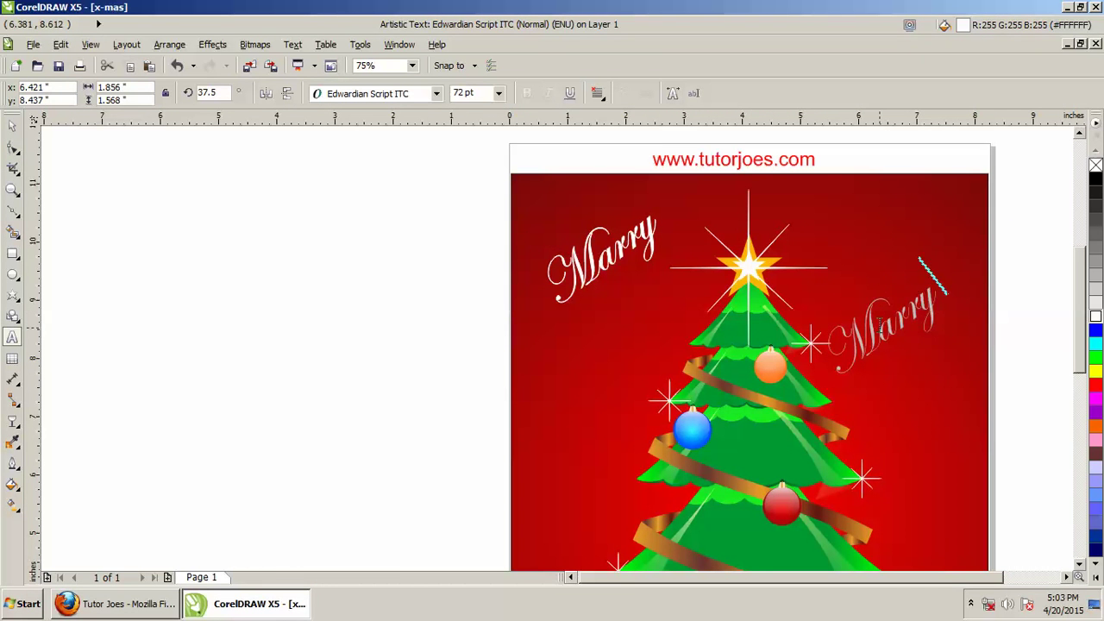
pyautogui.press('Delete')
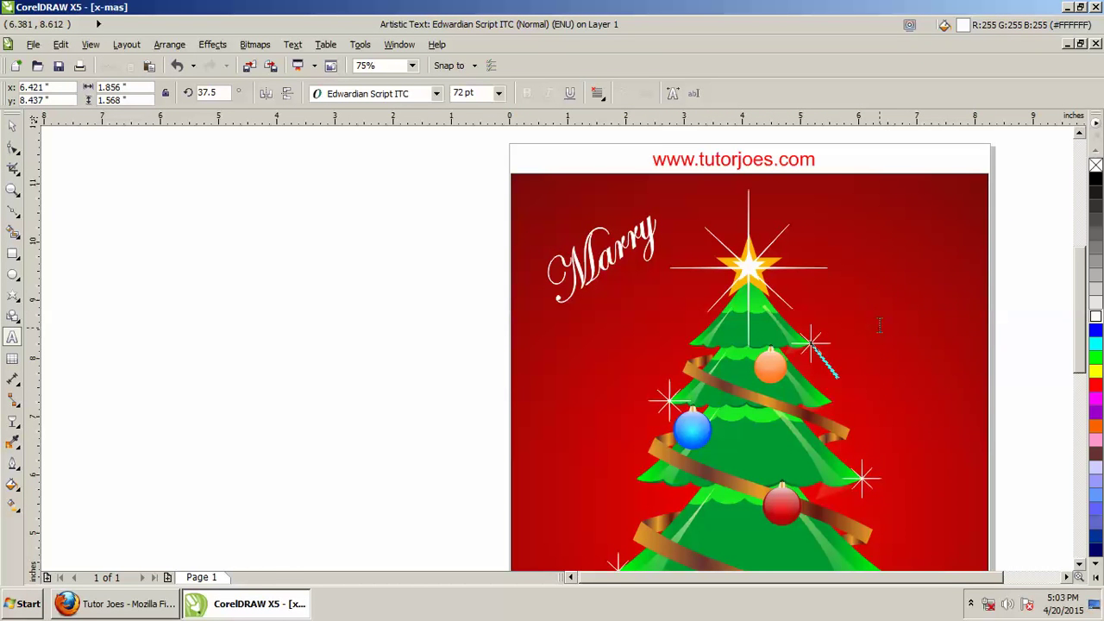
pyautogui.click(880, 324)
pyautogui.write('X')
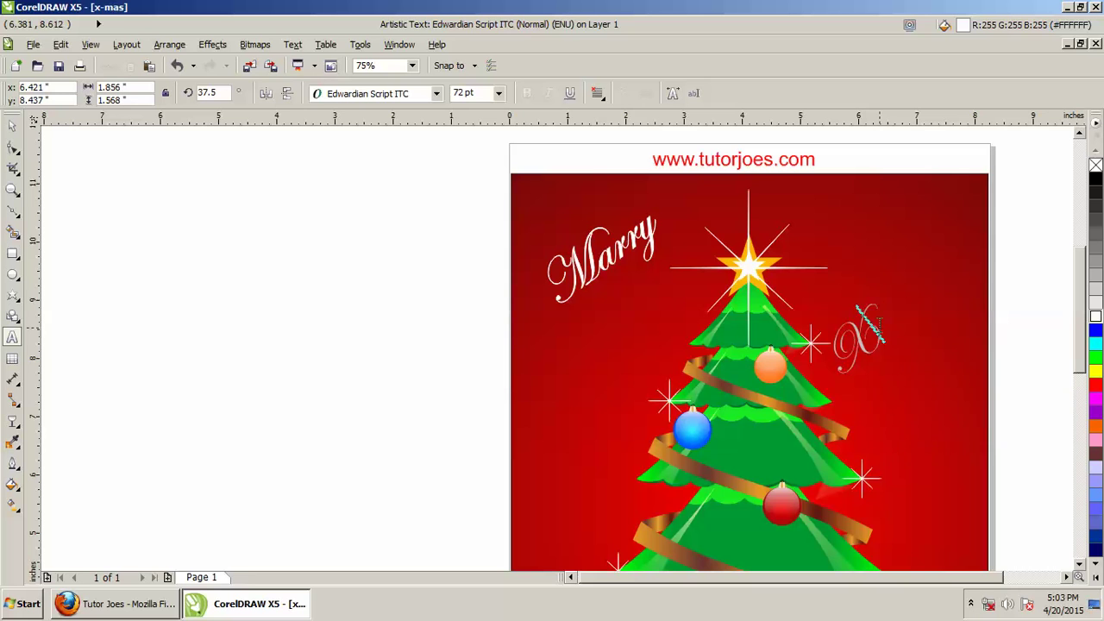
pyautogui.write(' - Mas')
pyautogui.click(12, 125)
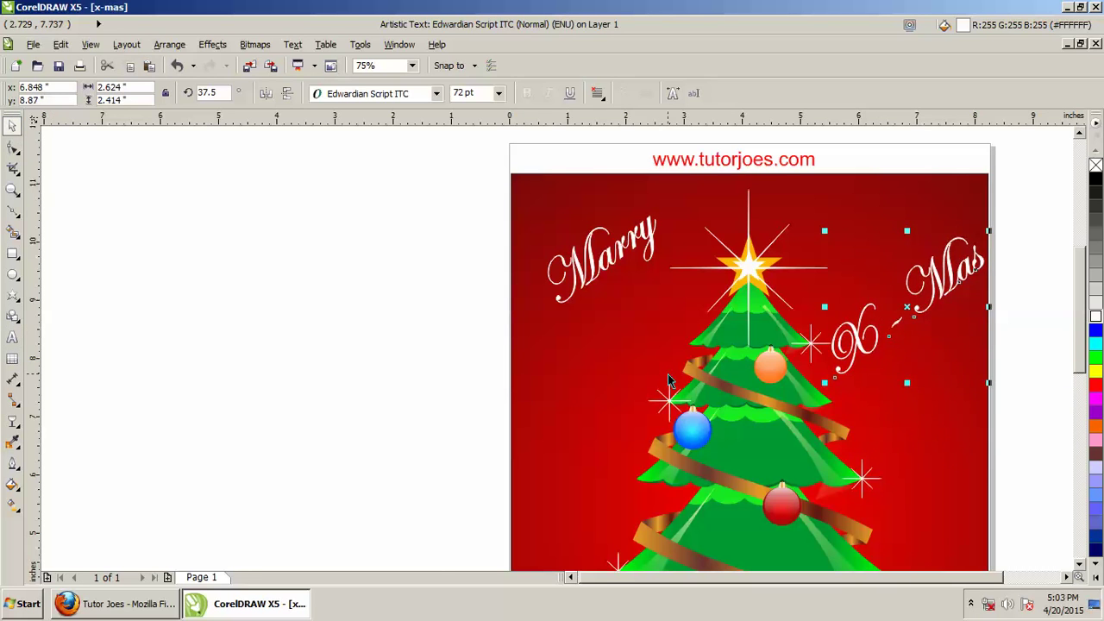
# Deselect the text, view the whole page to review the finished card, and switch to the Tutor Joes page in Firefox
pyautogui.click(1037, 440)
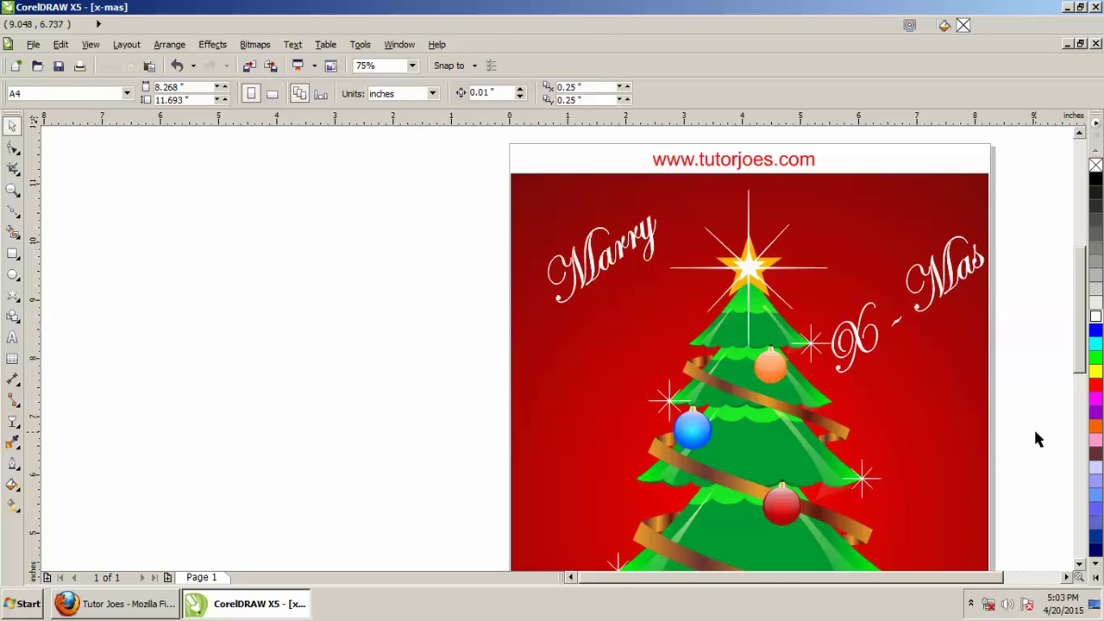
pyautogui.hotkey('shift', 'F4')
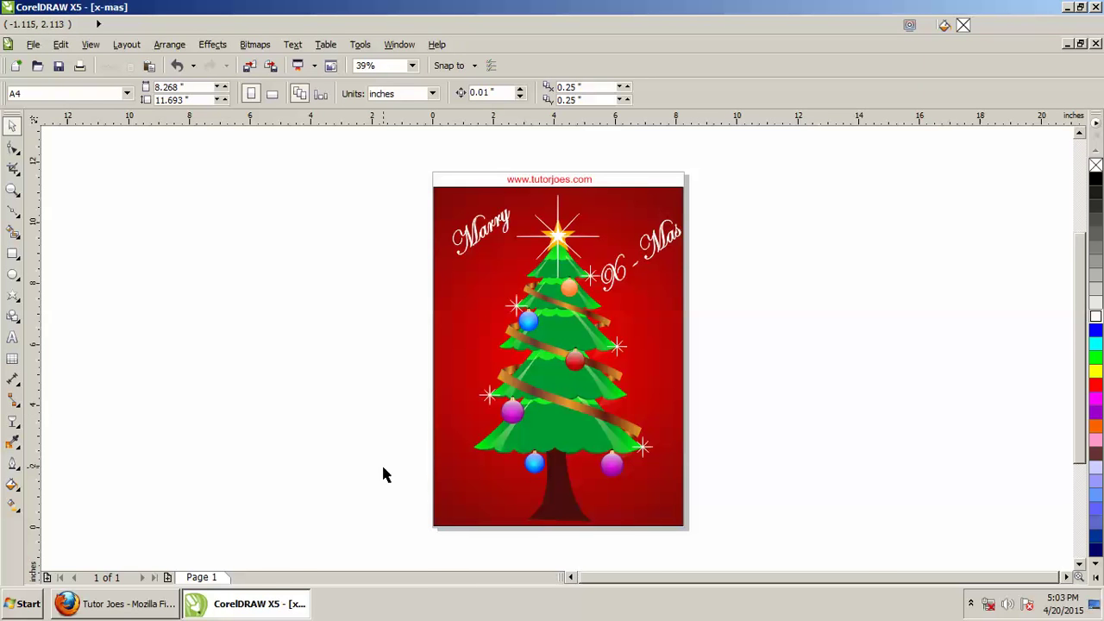
pyautogui.click(119, 607)
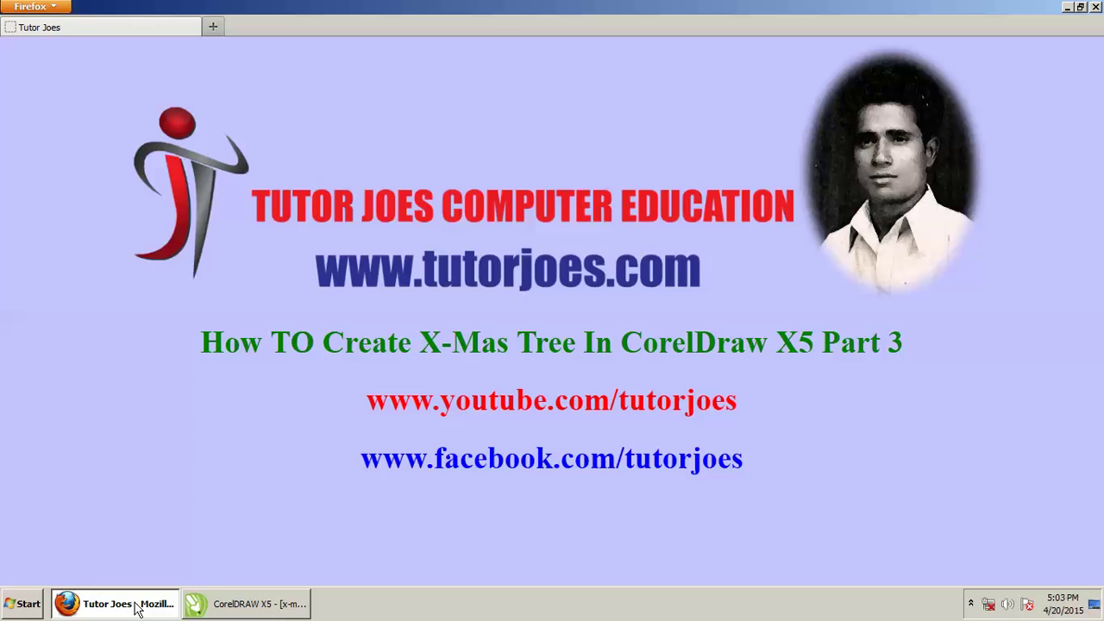